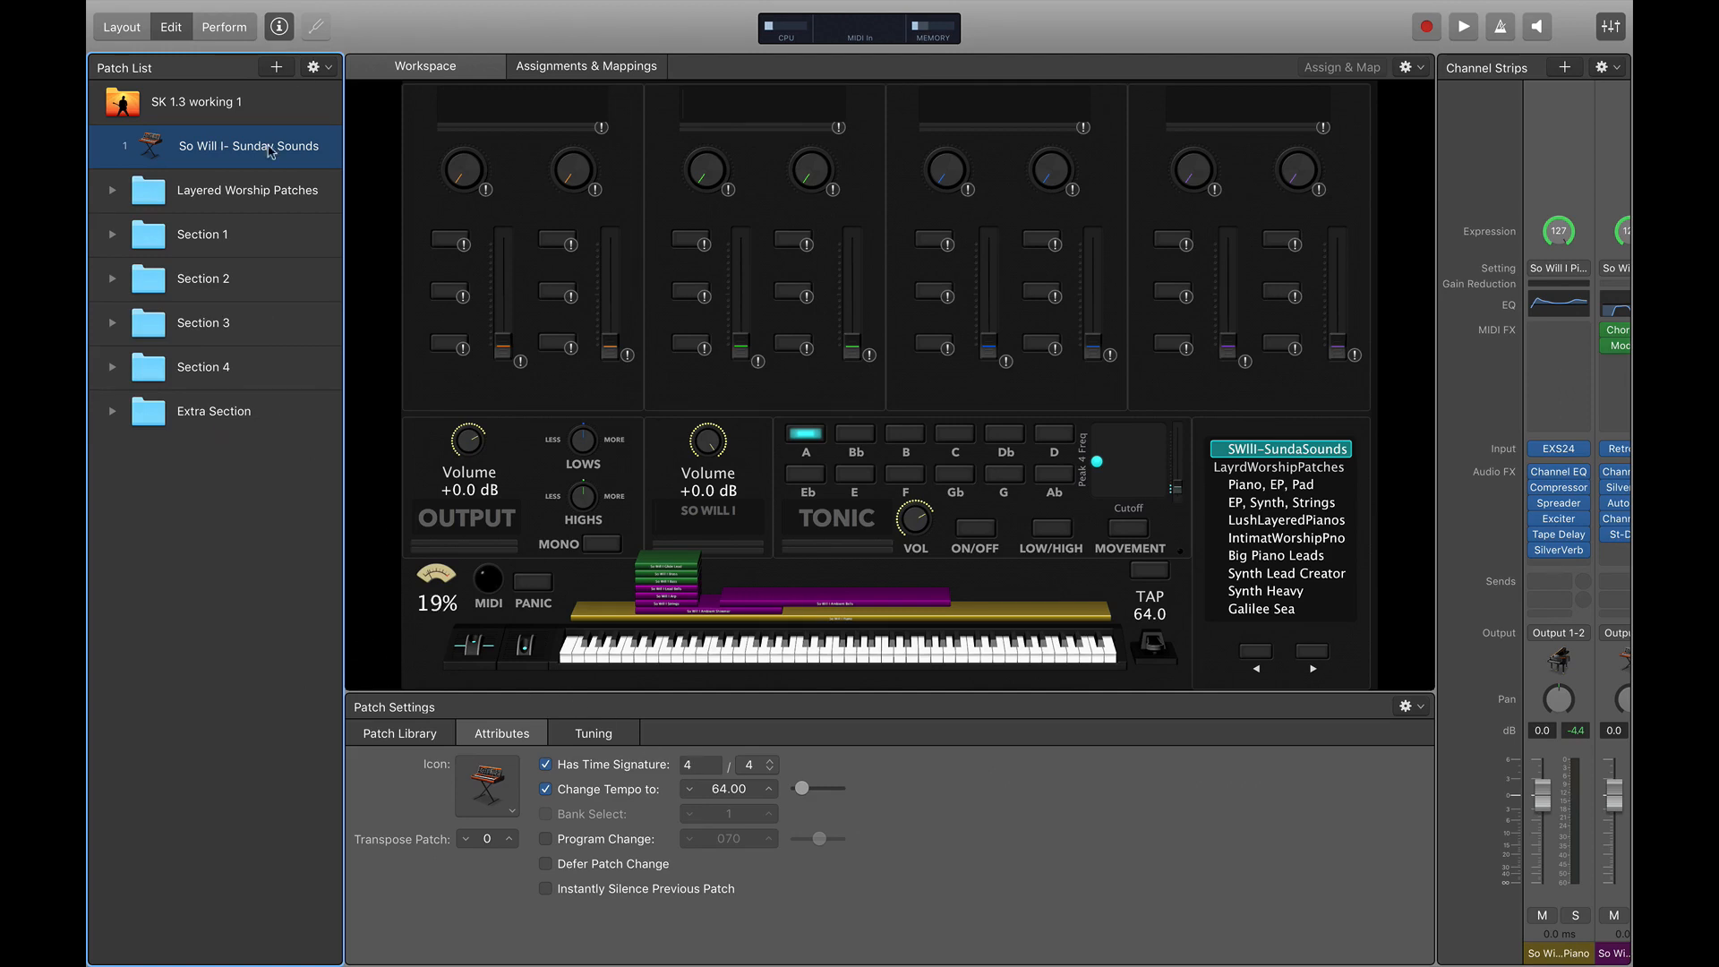
Step: Select the So Will I- Sunday Sounds patch and look through its library, attributes and tuning settings
click(265, 176)
click(257, 145)
click(407, 733)
click(477, 740)
click(593, 733)
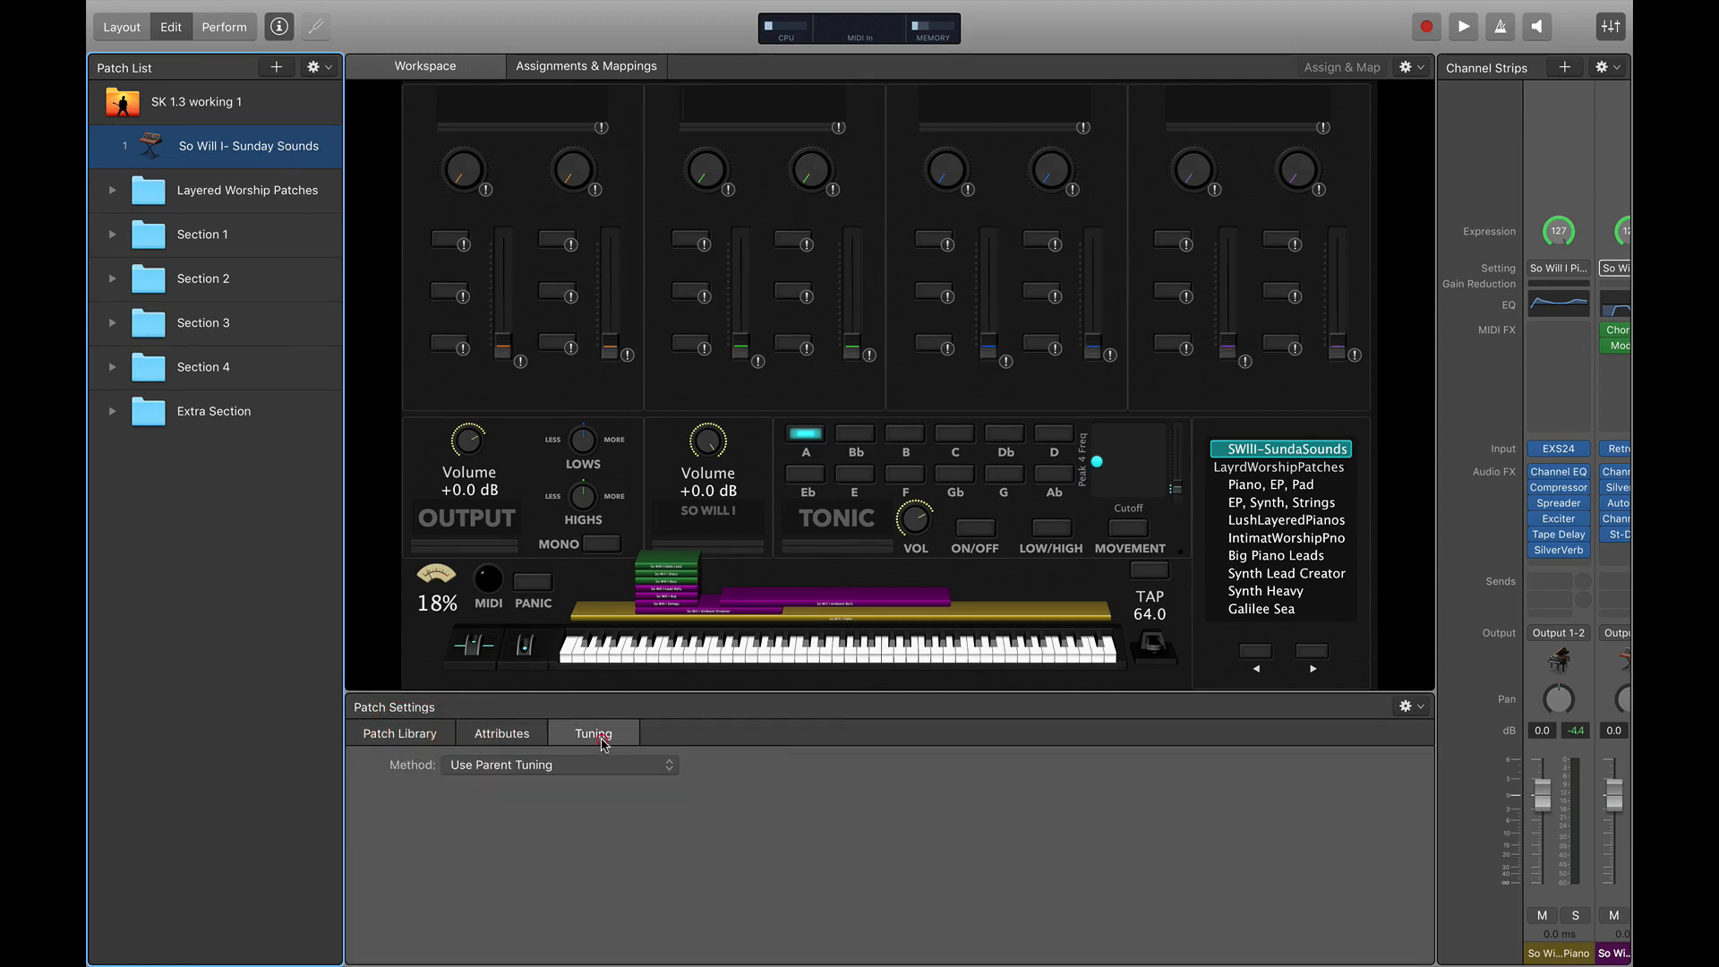
click(511, 739)
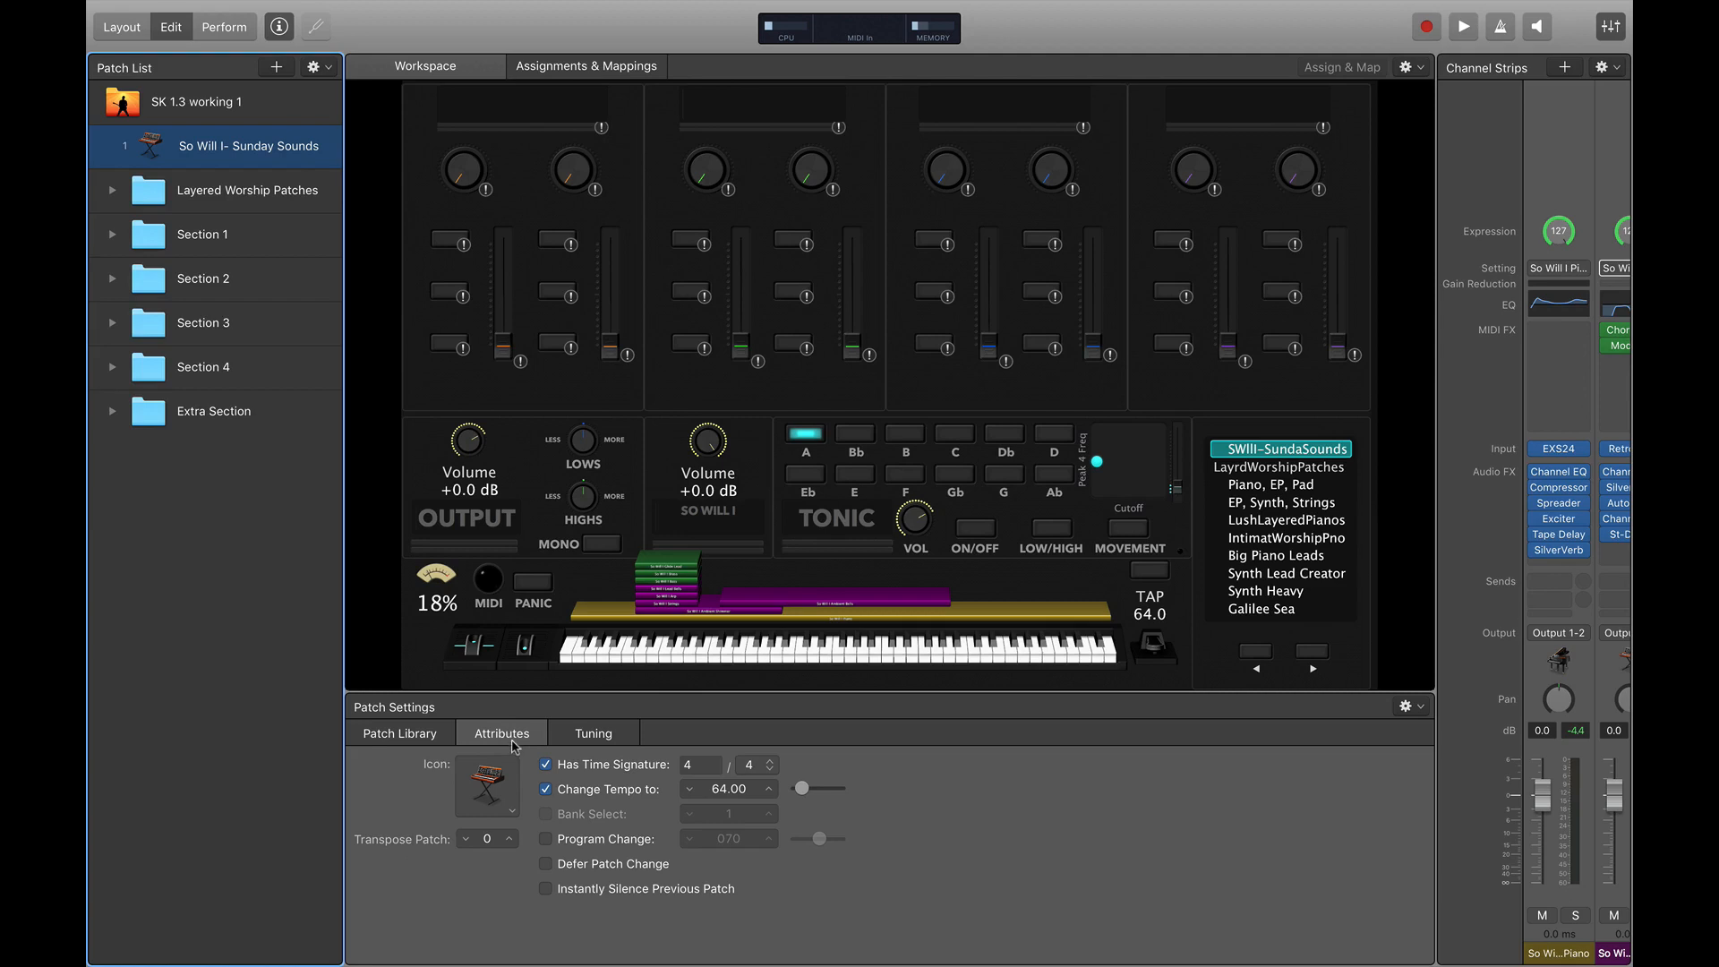
Step: Try tempos of 62 and 66 for the So Will I patch and return it to 64
drag(807, 788, 800, 790)
double_click(732, 791)
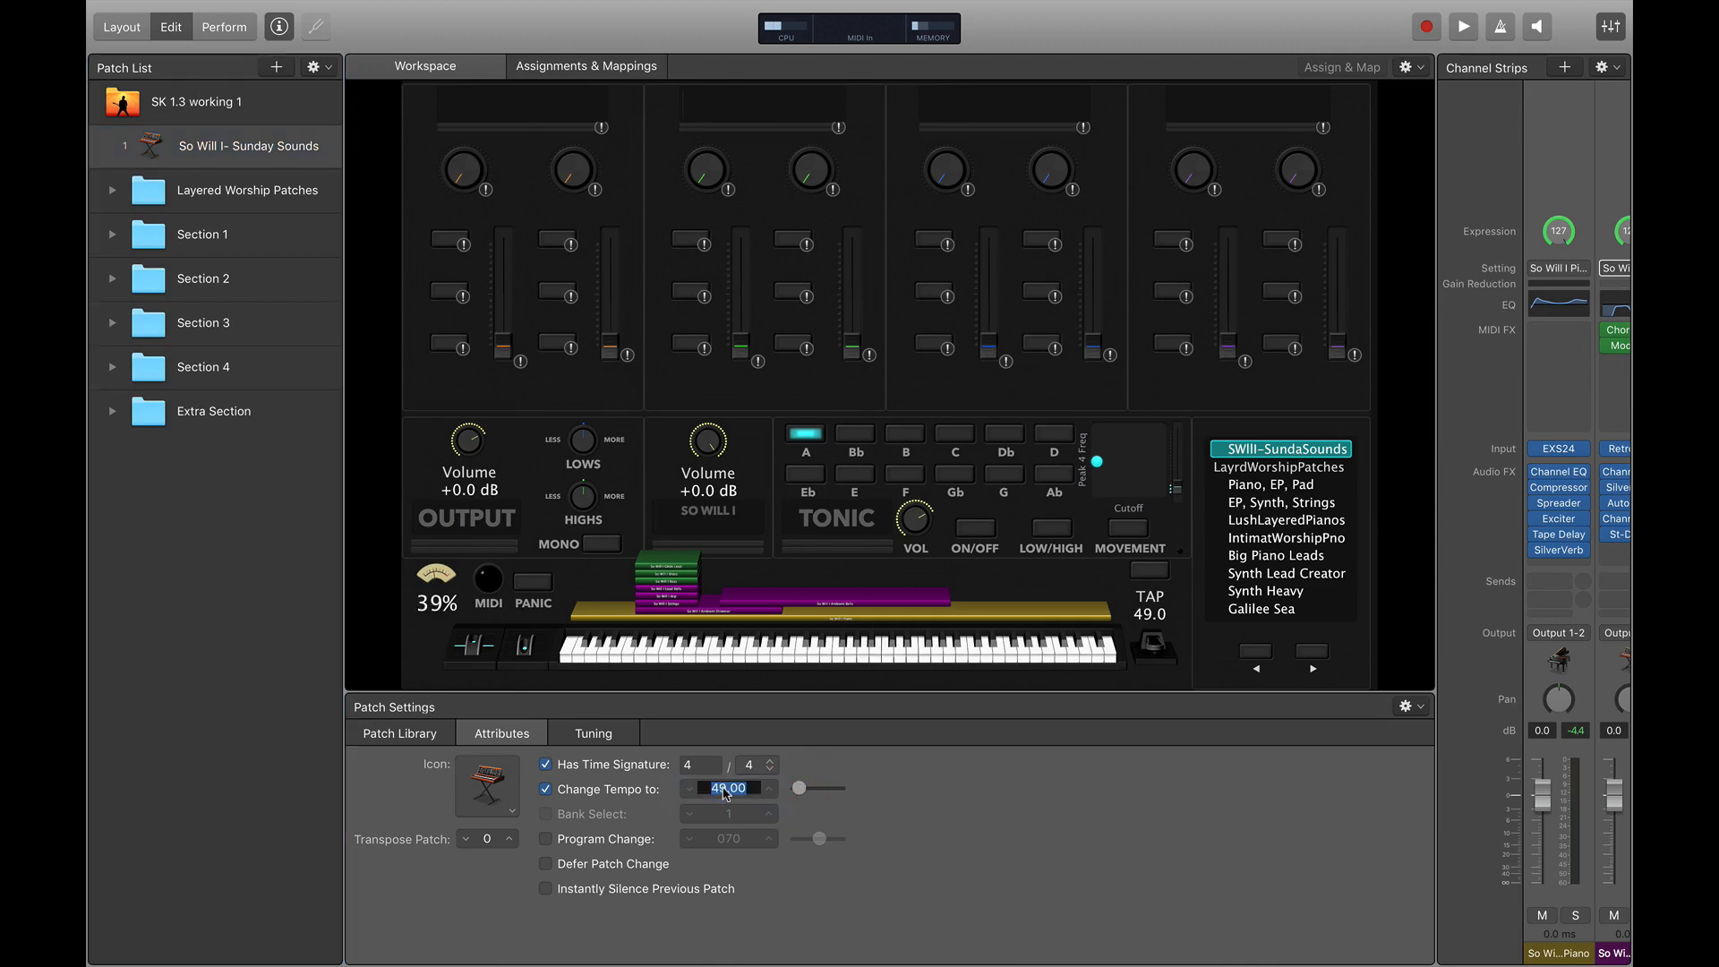
text(62)
key(Return)
text(66)
key(Return)
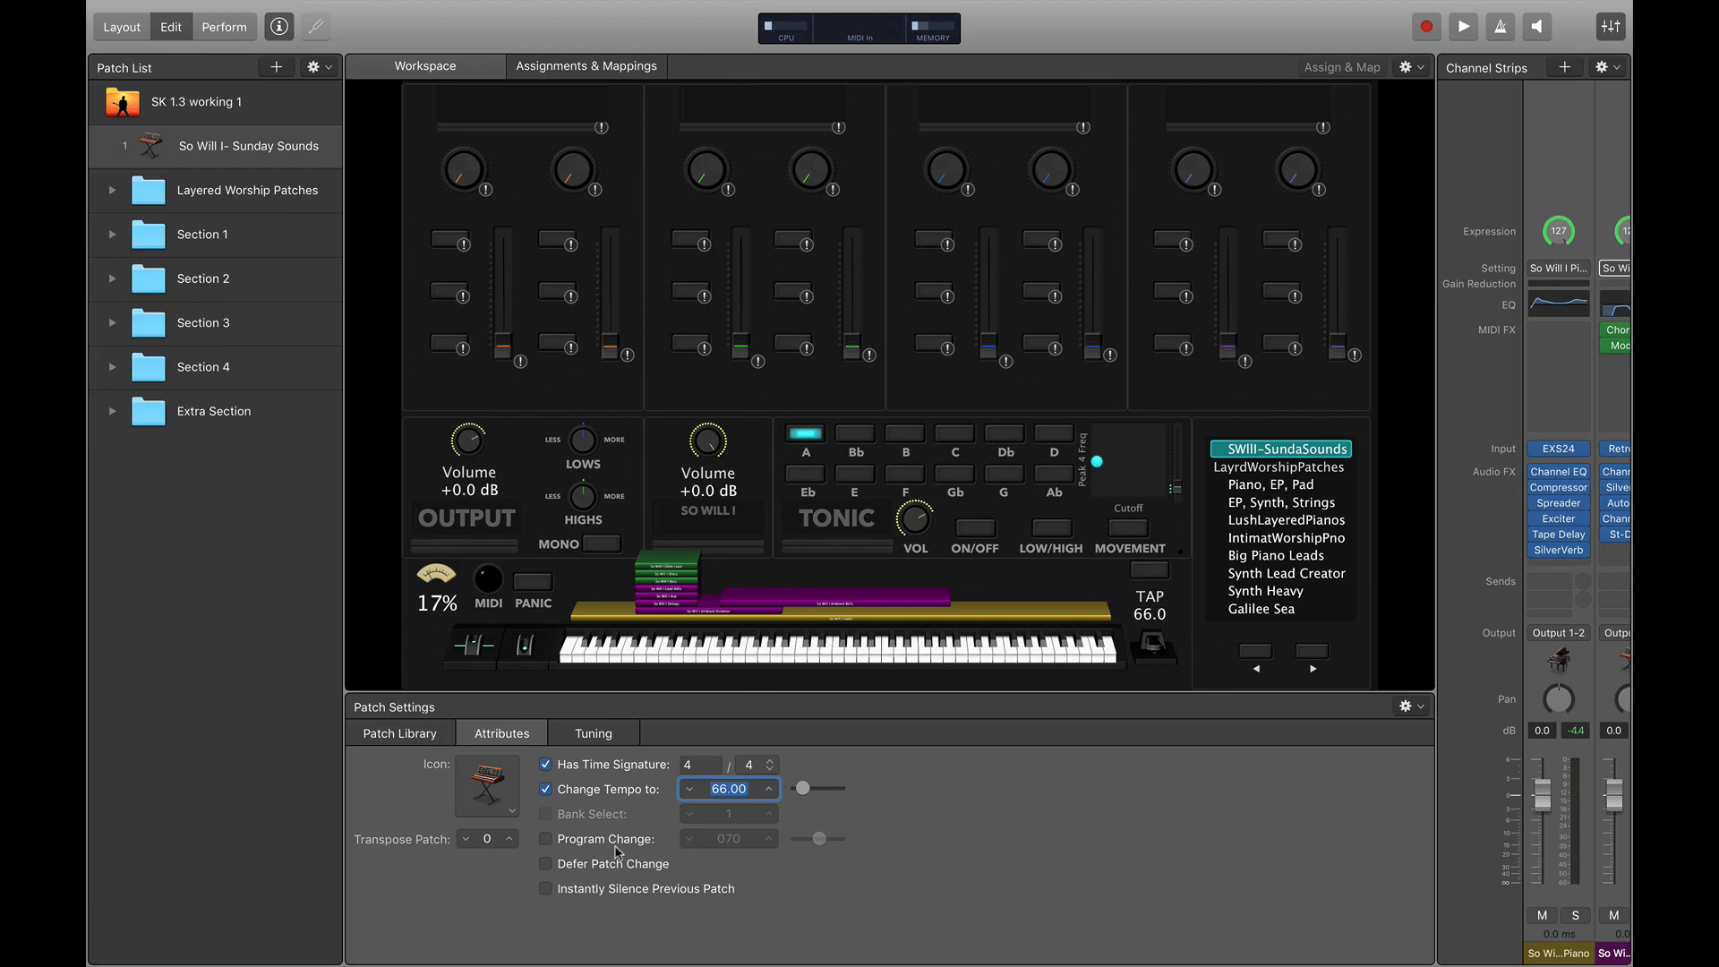
text(64)
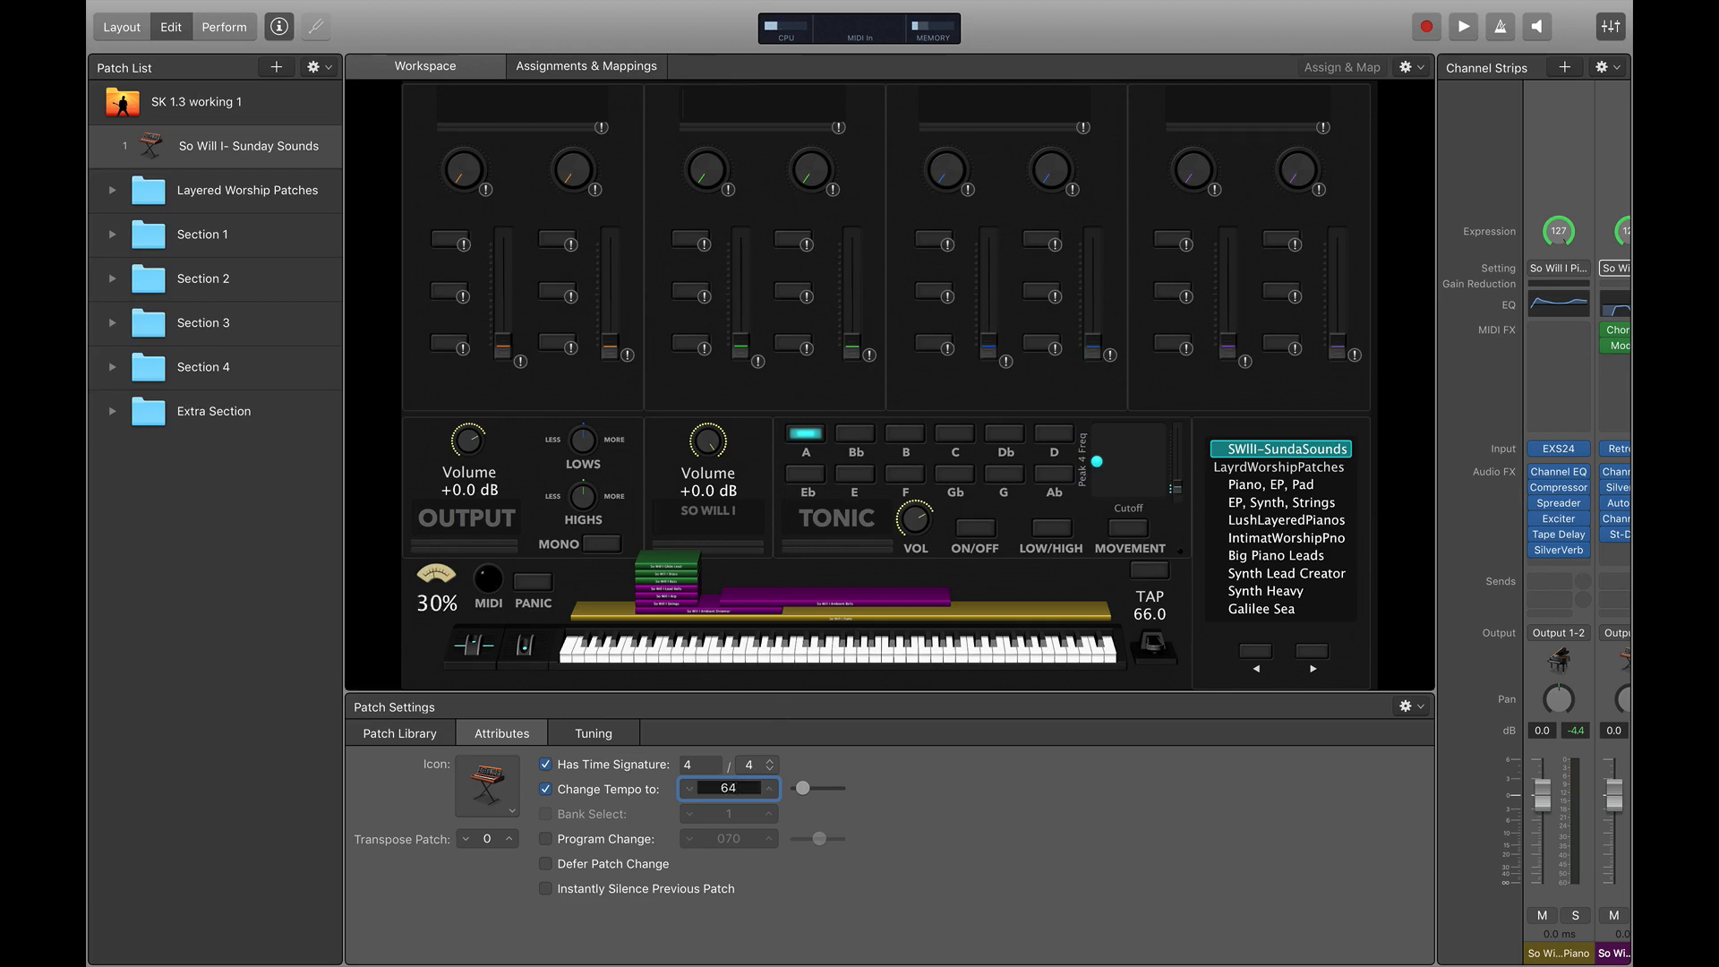
key(Return)
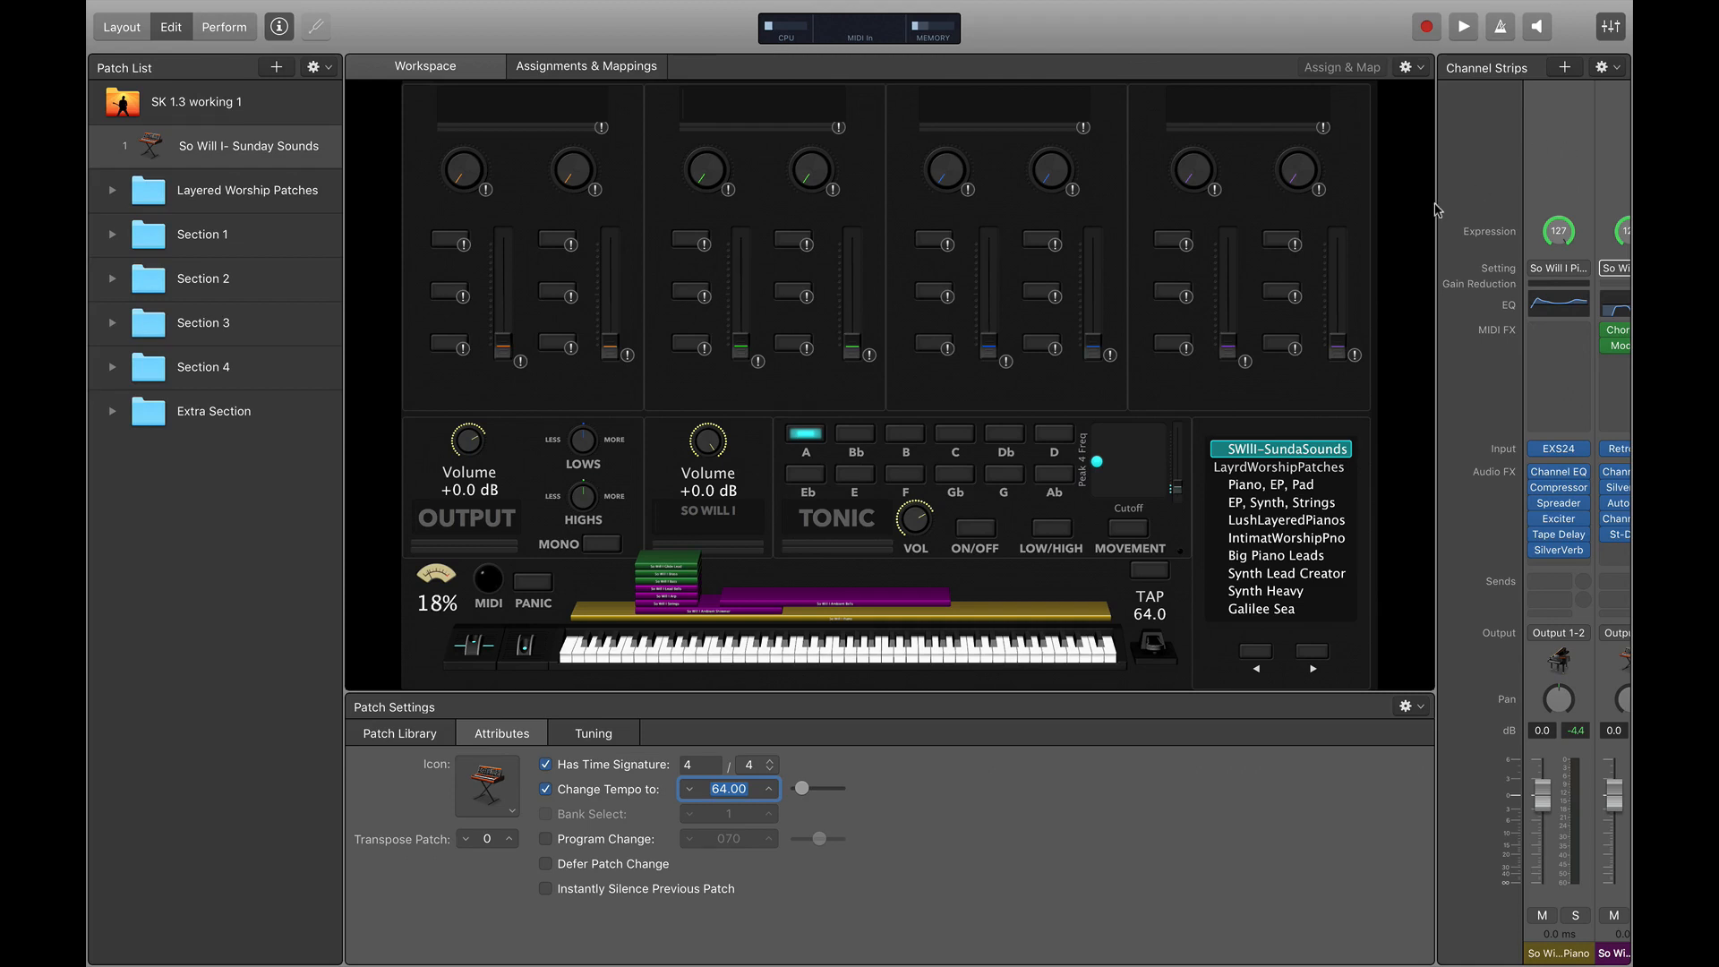
Step: Narrow the channel strips area to a single strip and show the So Will I Piano strip's key range in the Layer Editor
drag(1435, 210, 1468, 206)
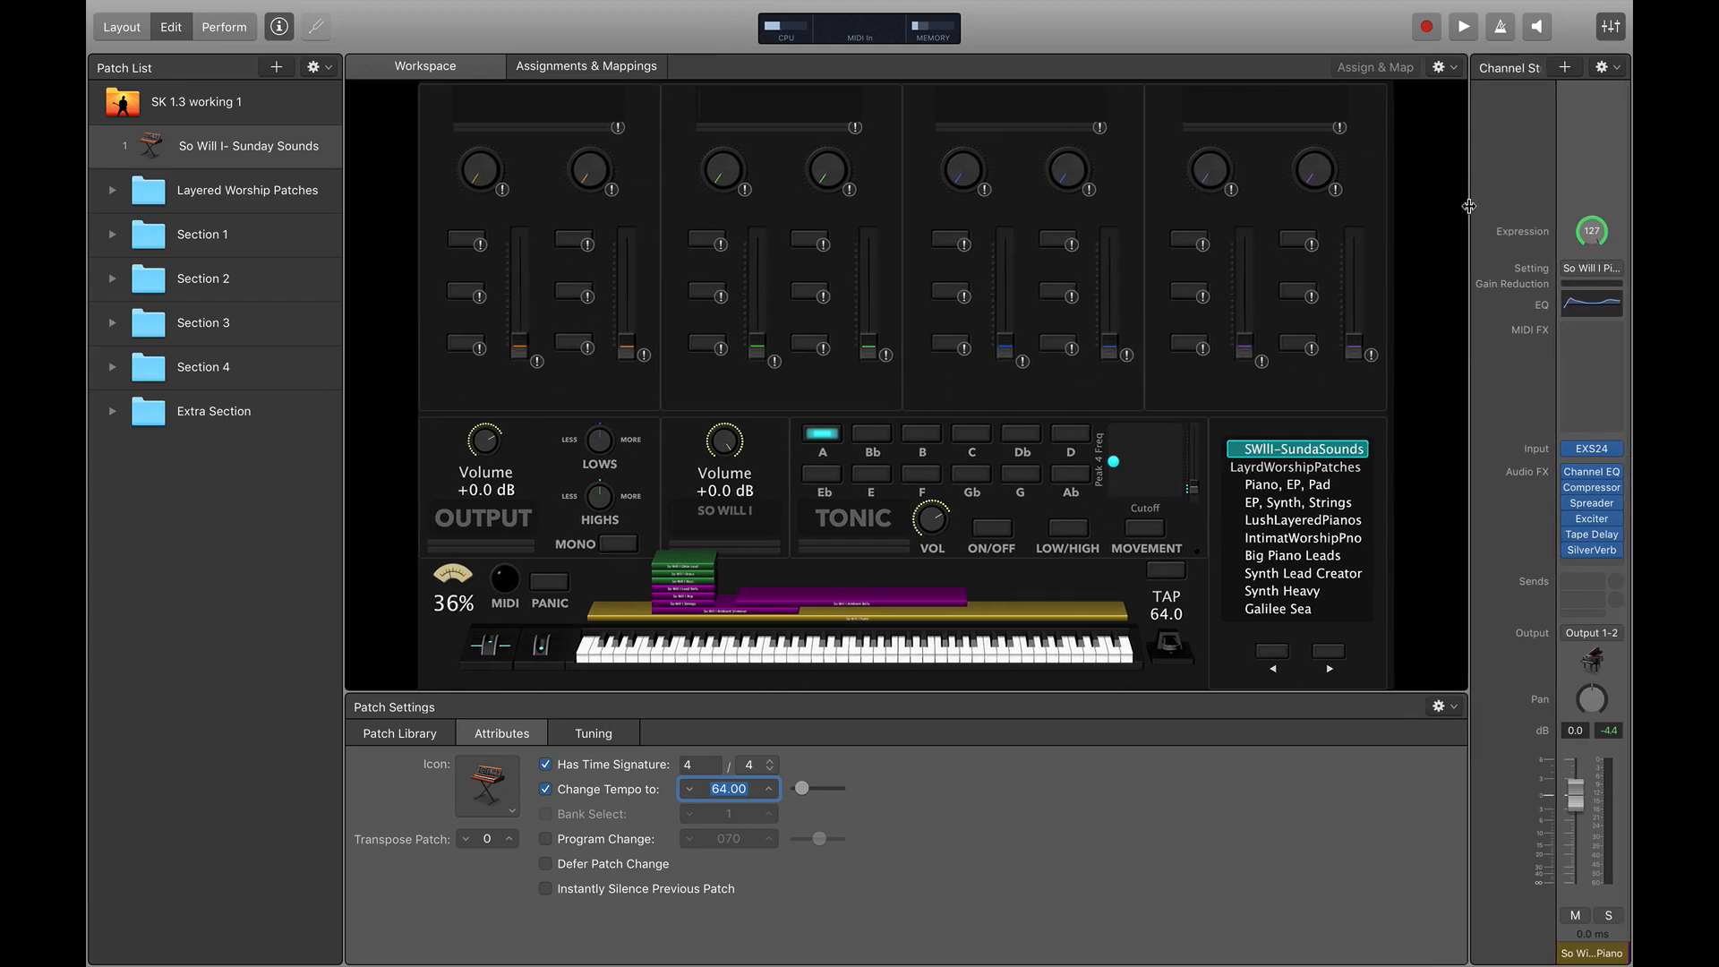
click(1592, 138)
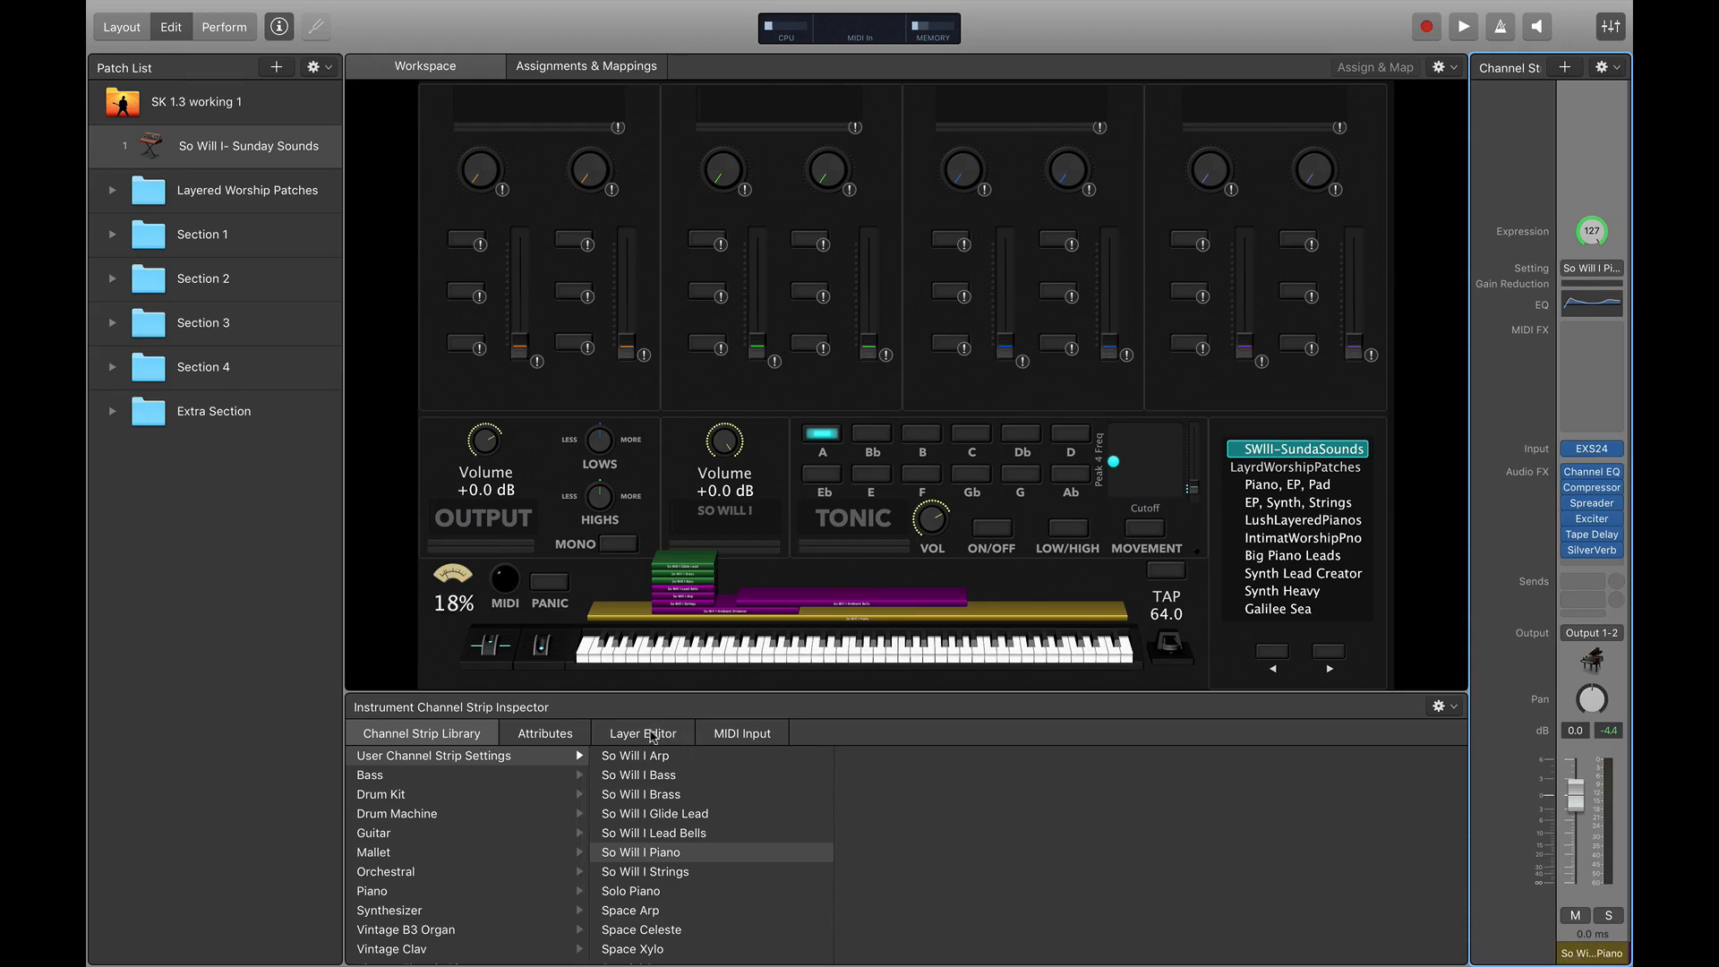
click(652, 734)
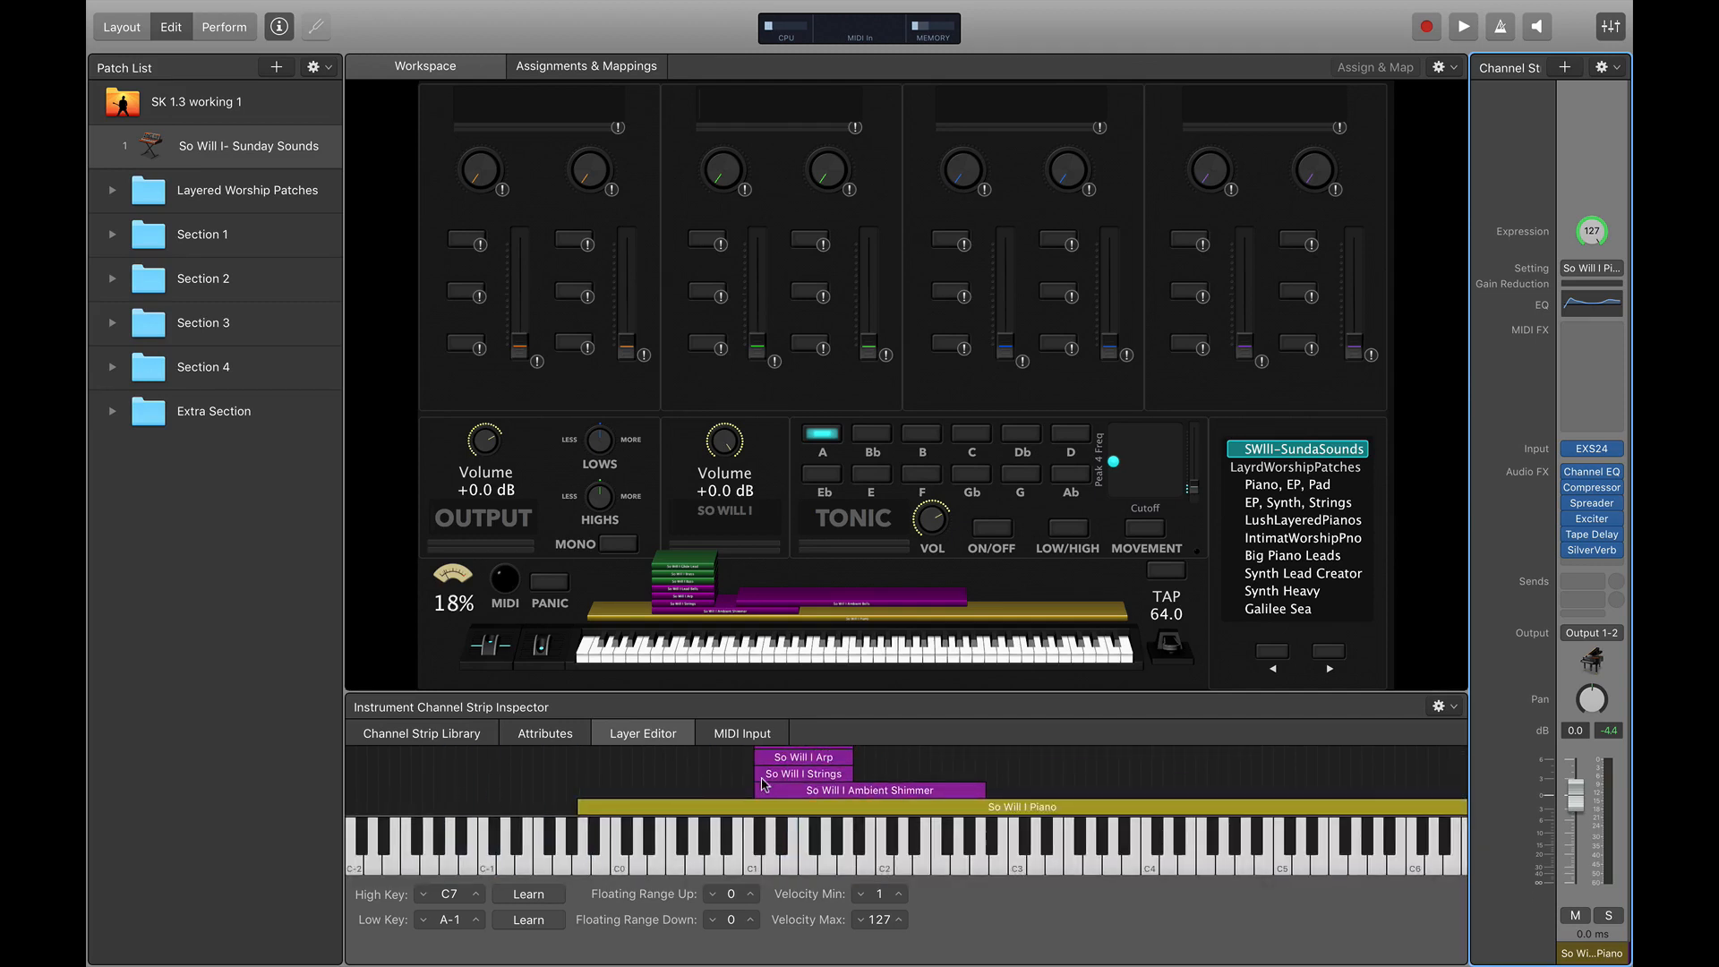
click(811, 806)
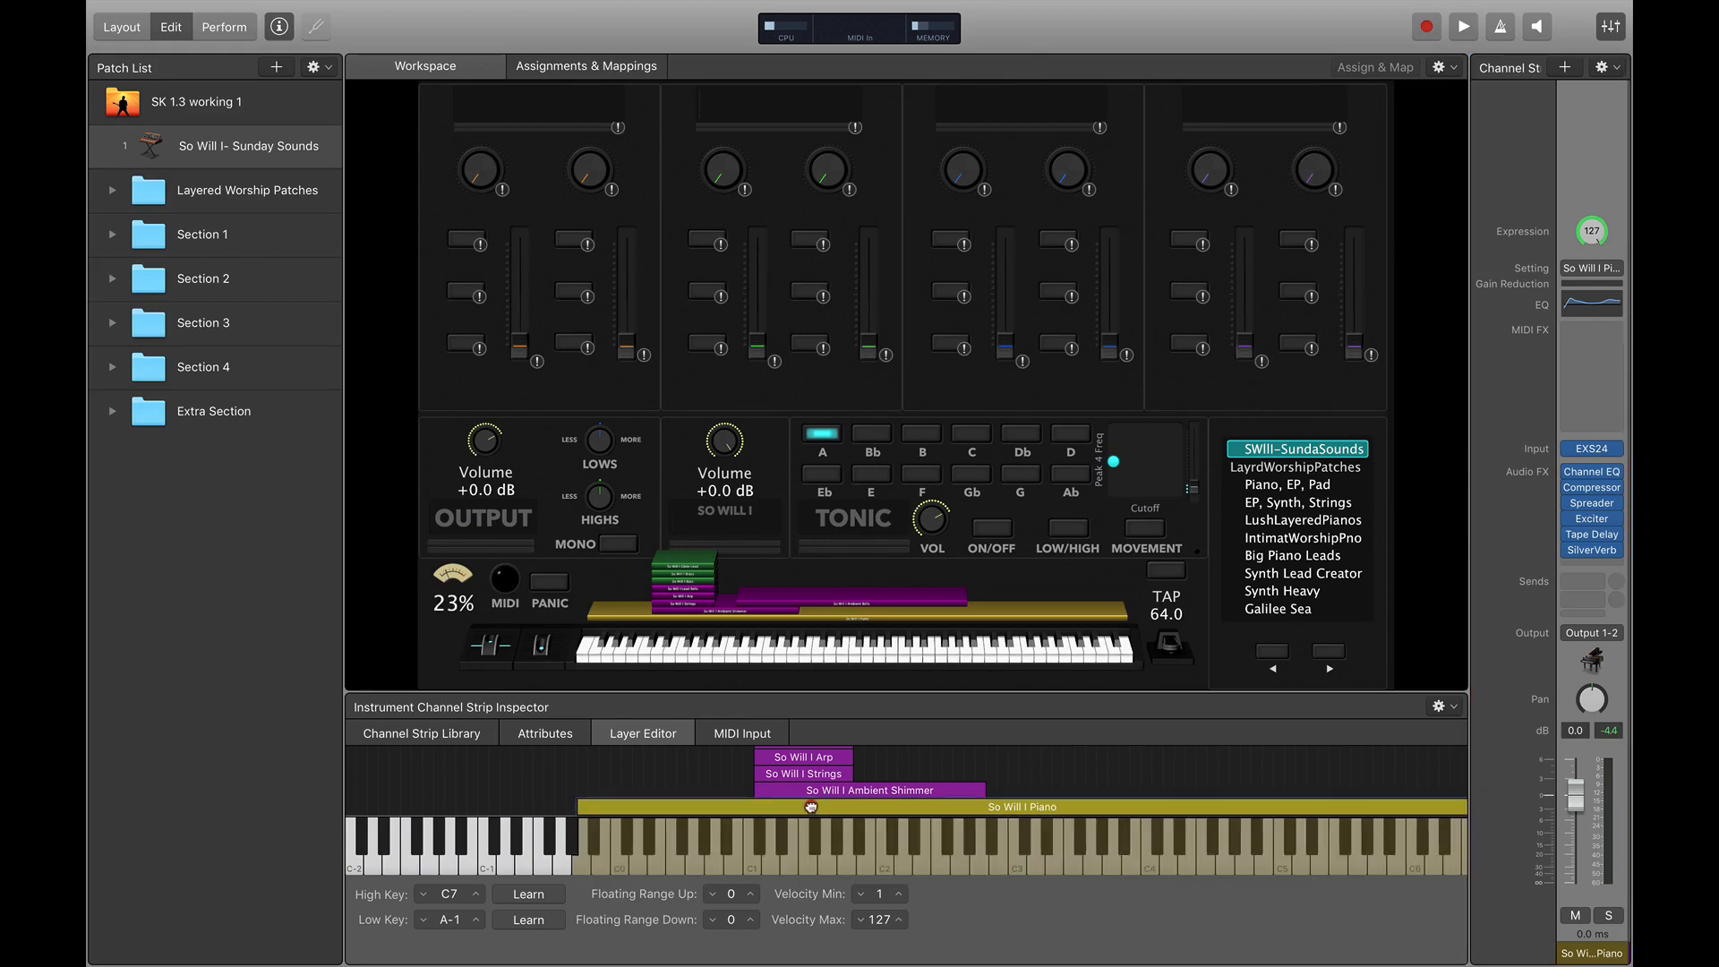
mouse_move(811, 806)
mouse_down()
mouse_move(791, 805)
mouse_move(813, 808)
mouse_up()
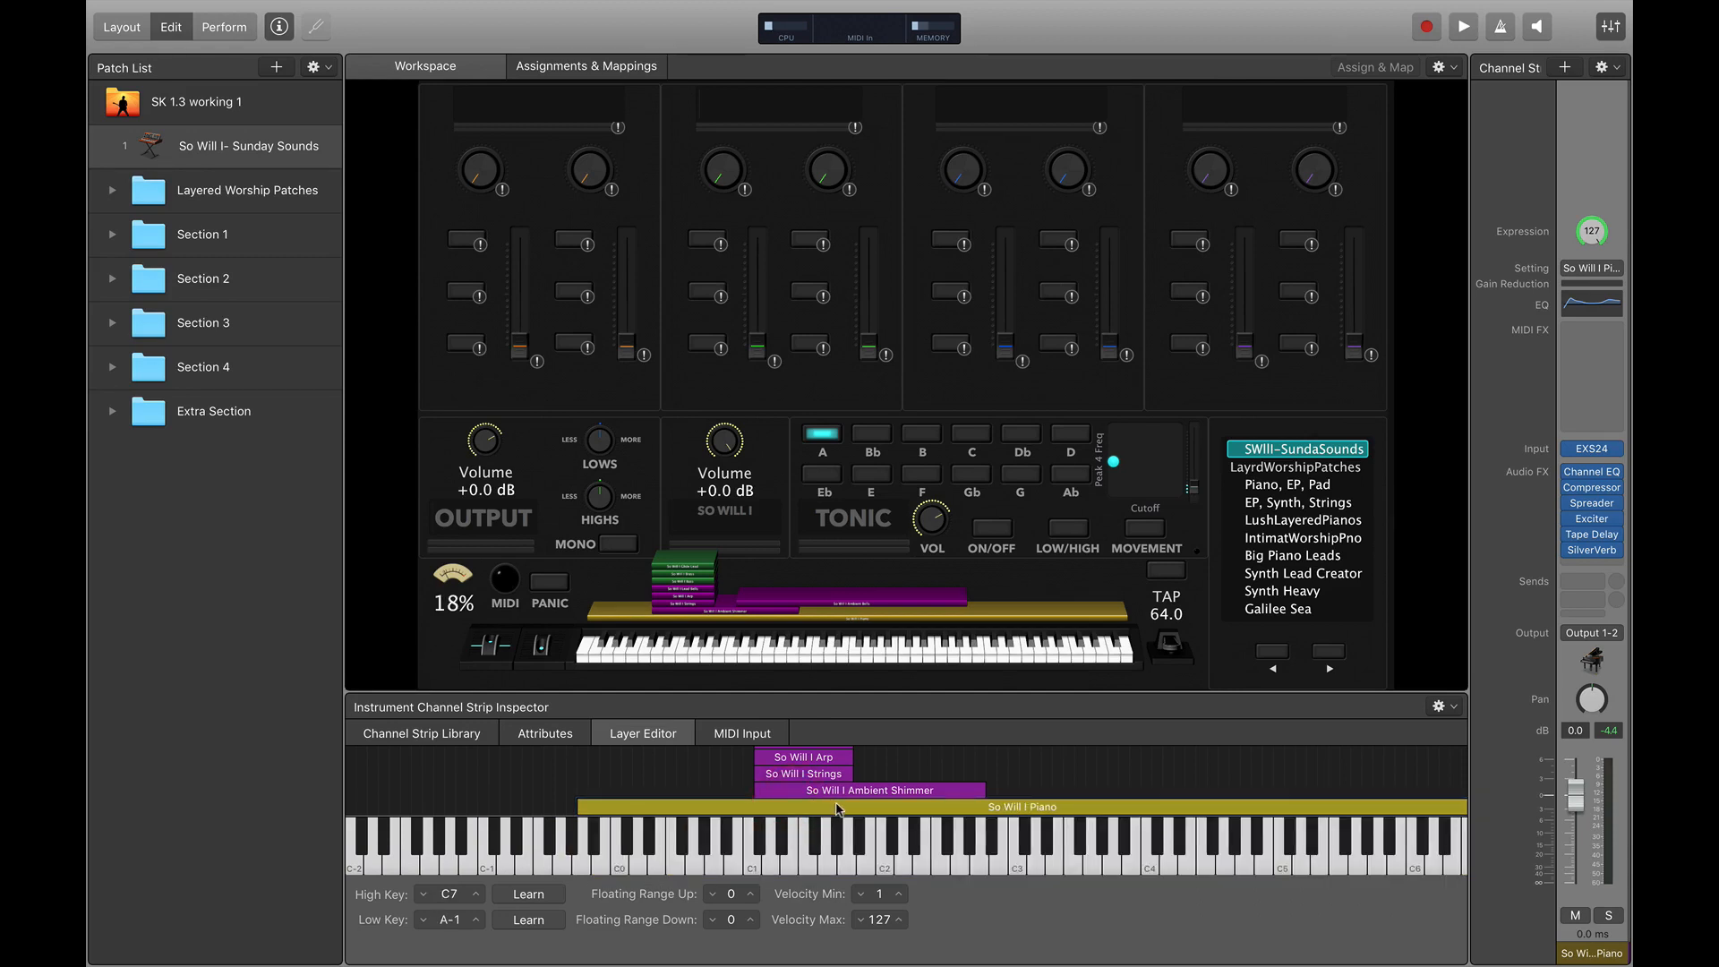
Step: Set the So Will I Piano layer's high key to A#6 and its low key to G-1
click(421, 893)
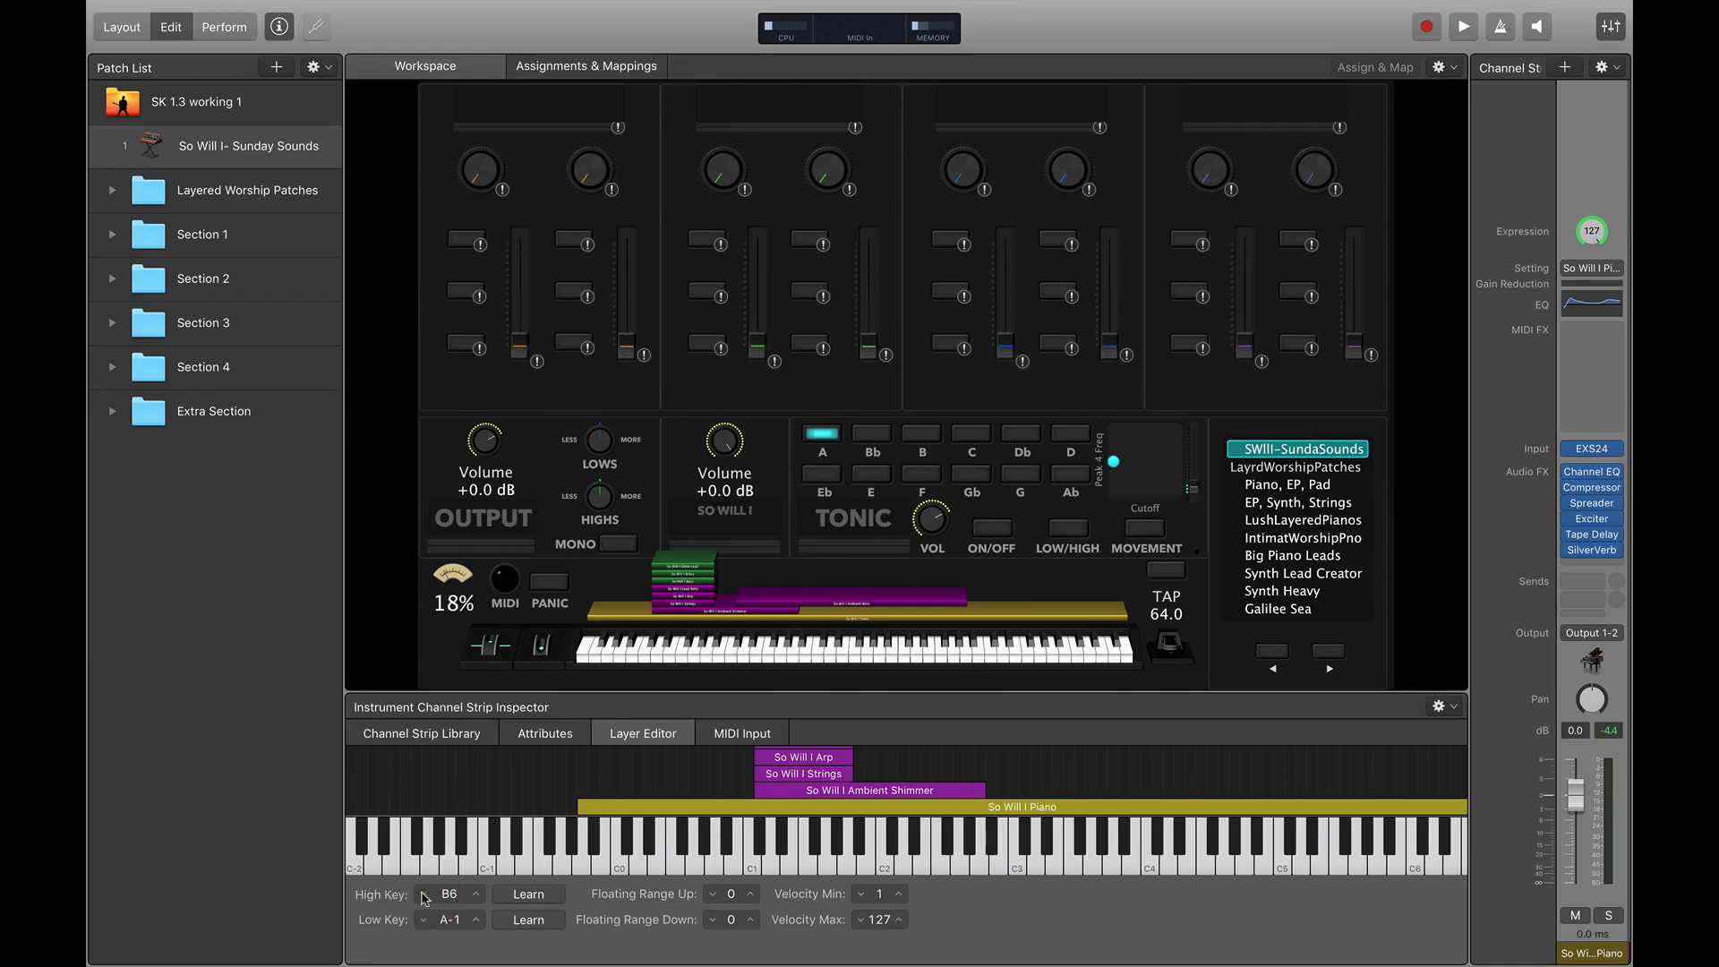
click(424, 894)
click(423, 919)
click(424, 920)
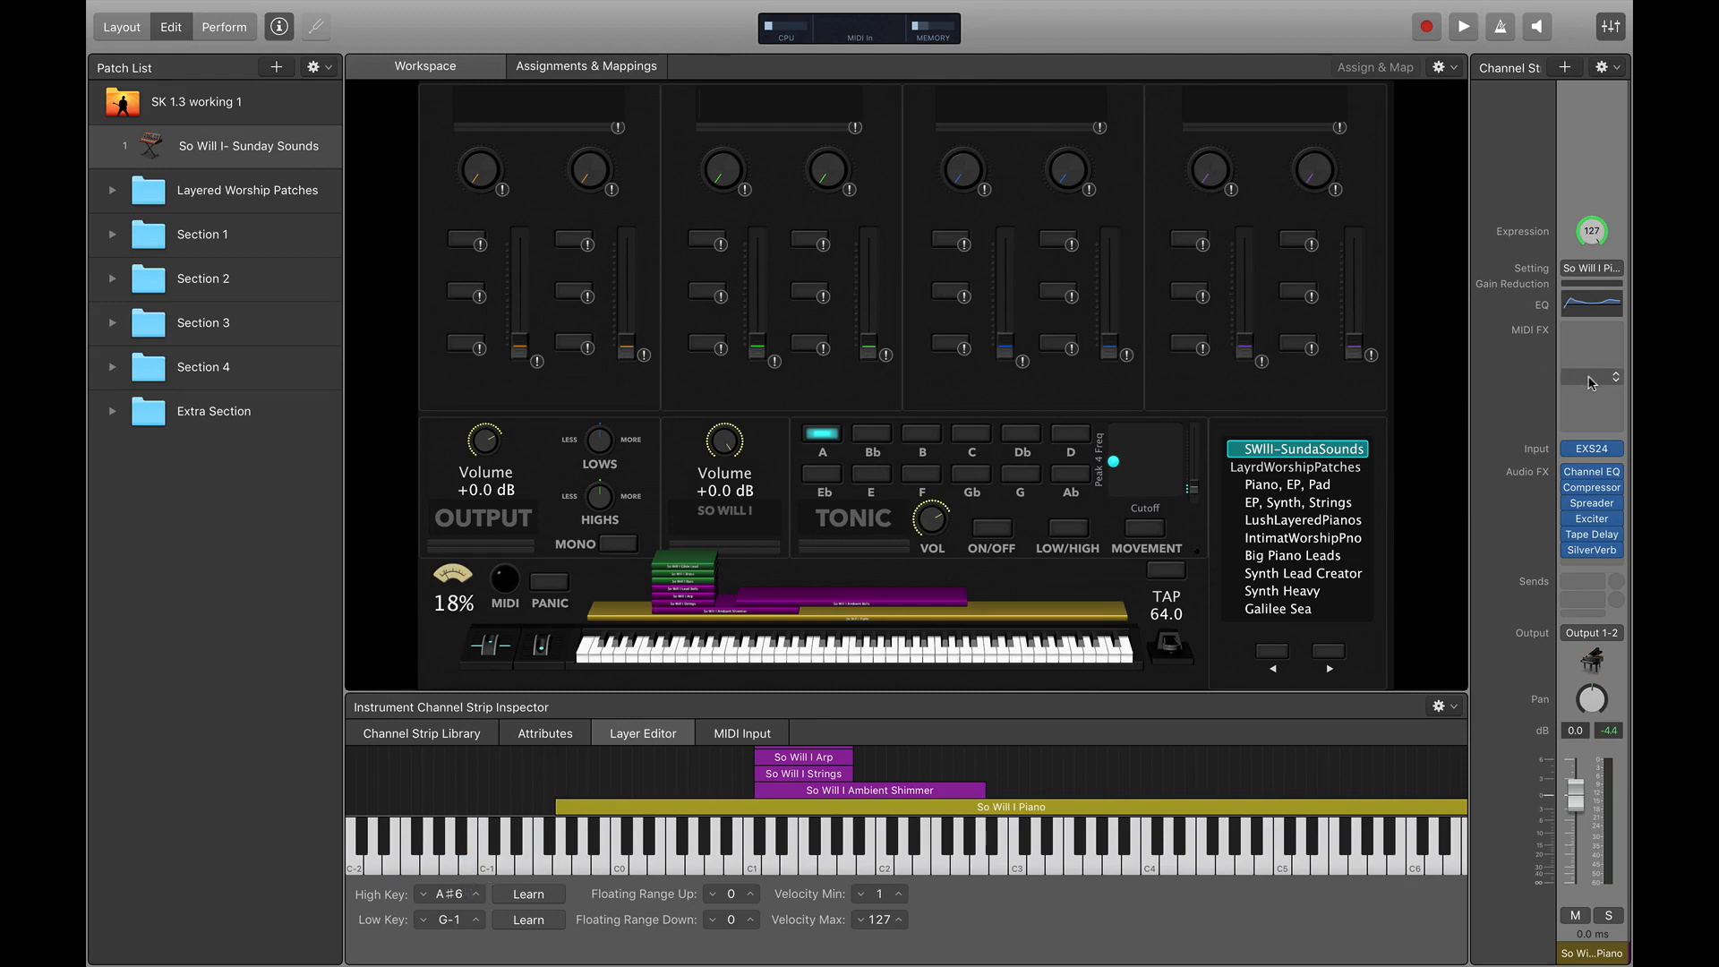
Step: Set the So Will I Ambient Shimmer layer's high key to G2 and its low key to B0
scroll(1590, 383, right, 5)
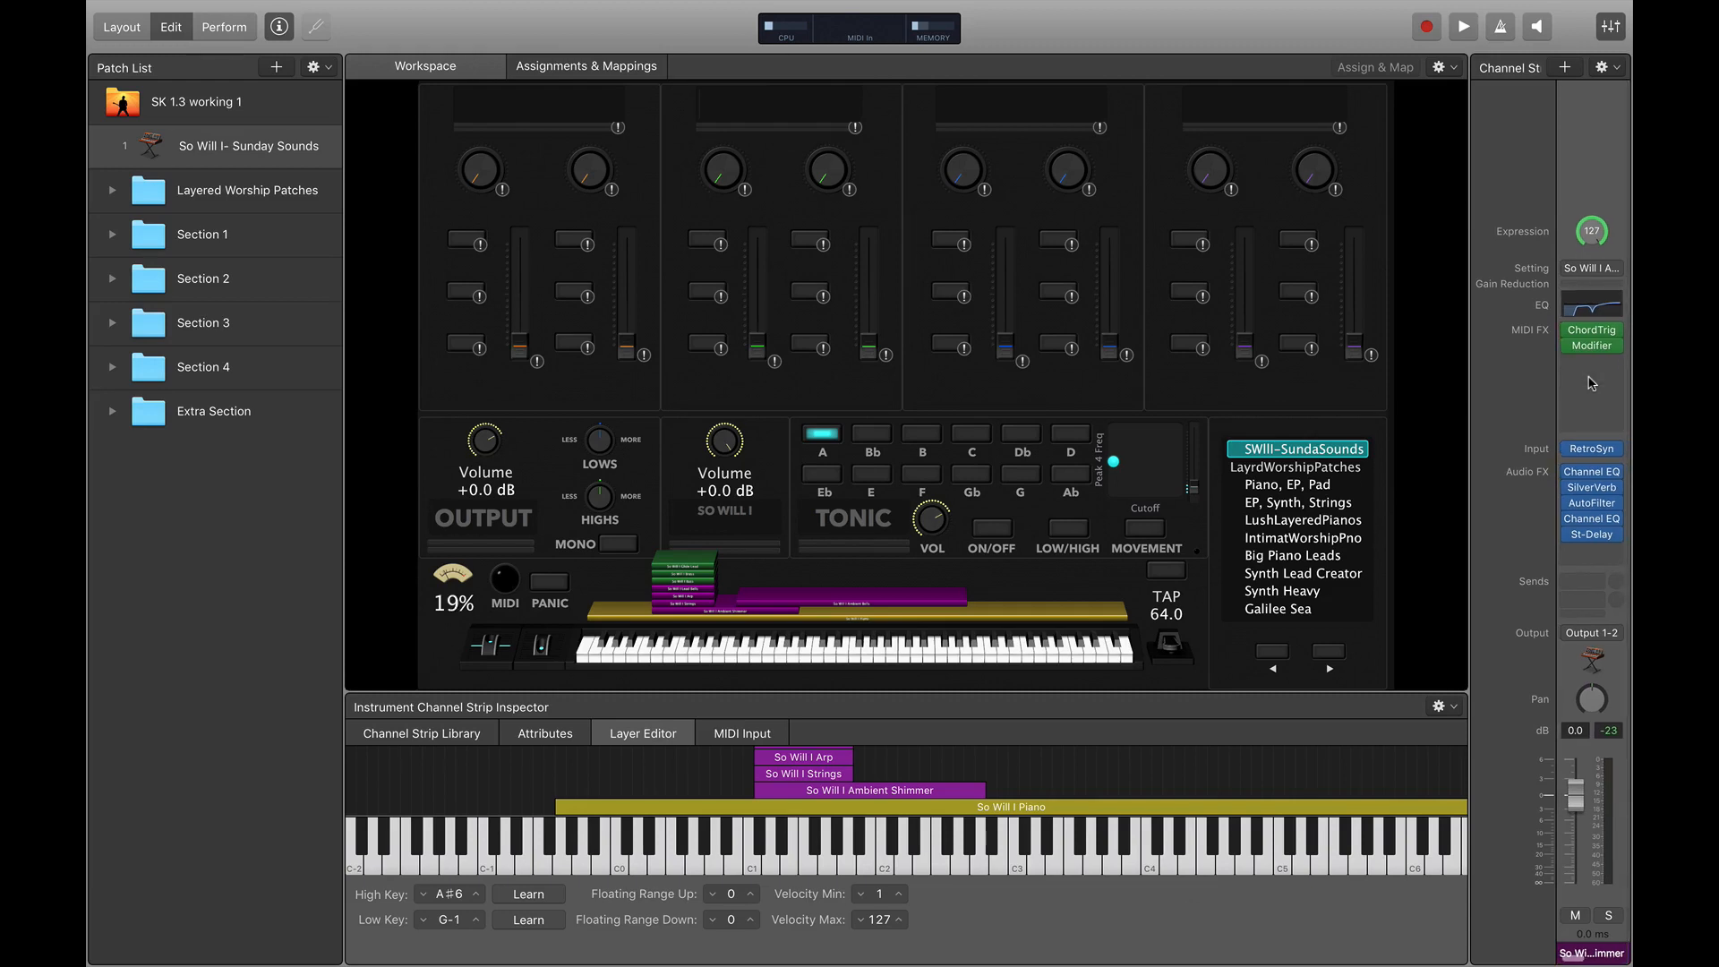
scroll(1590, 383, right, 5)
scroll(1590, 384, left, 5)
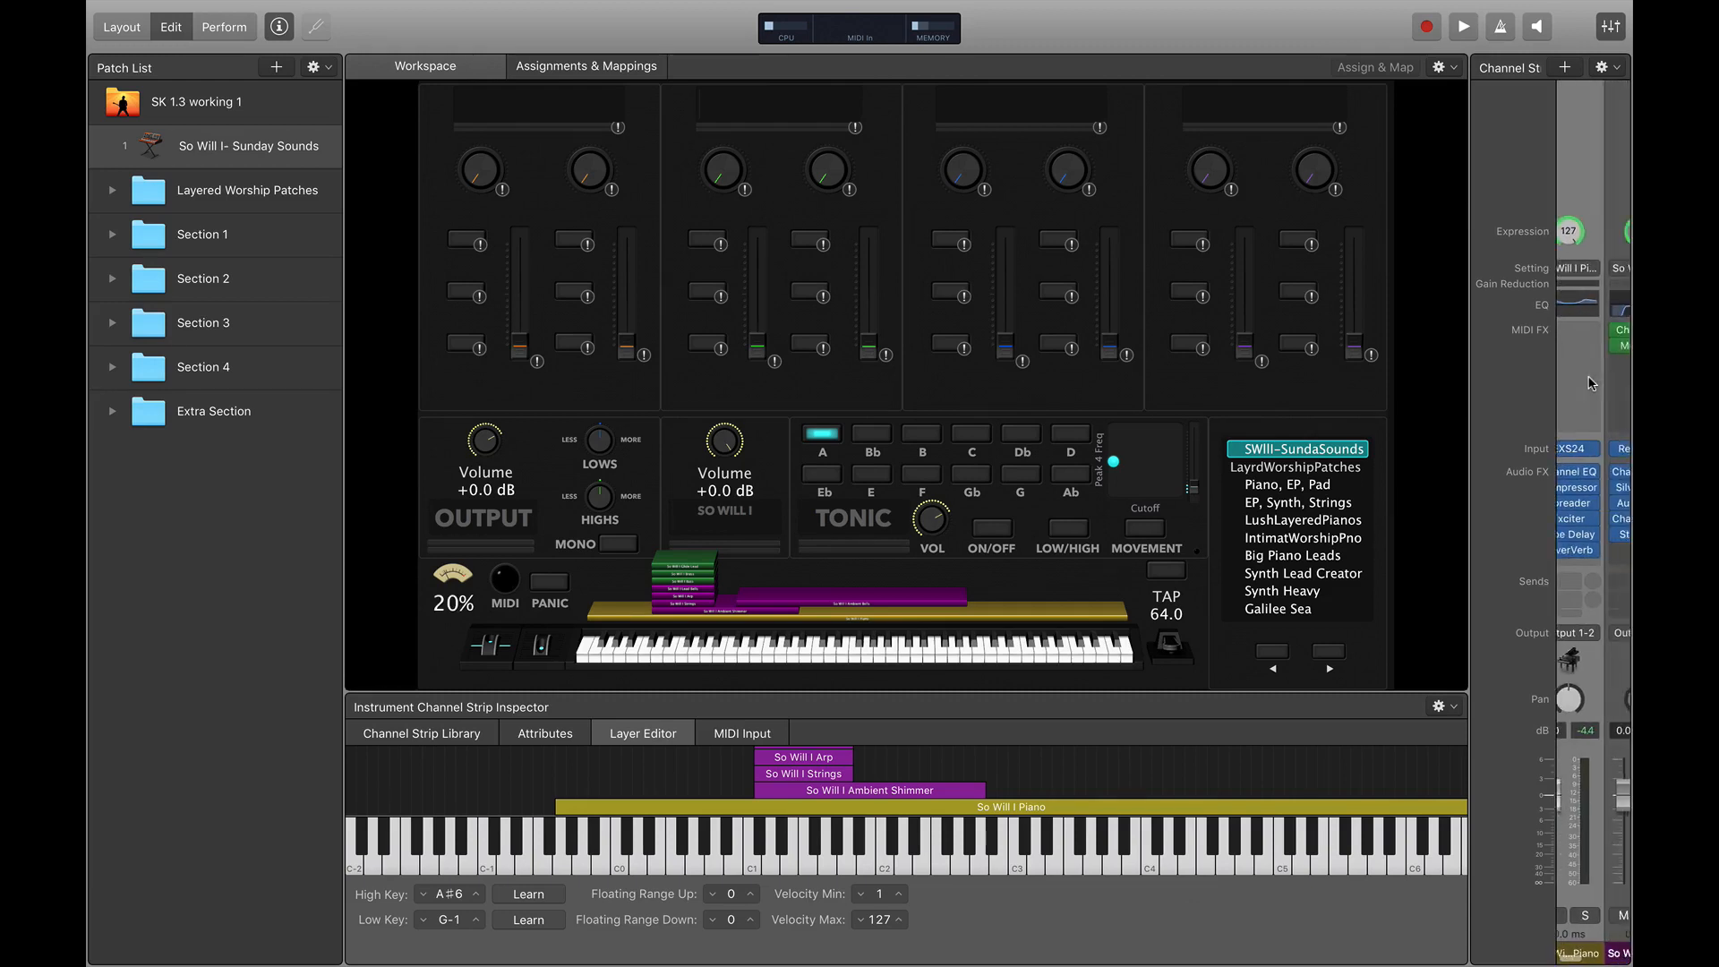
click(1599, 143)
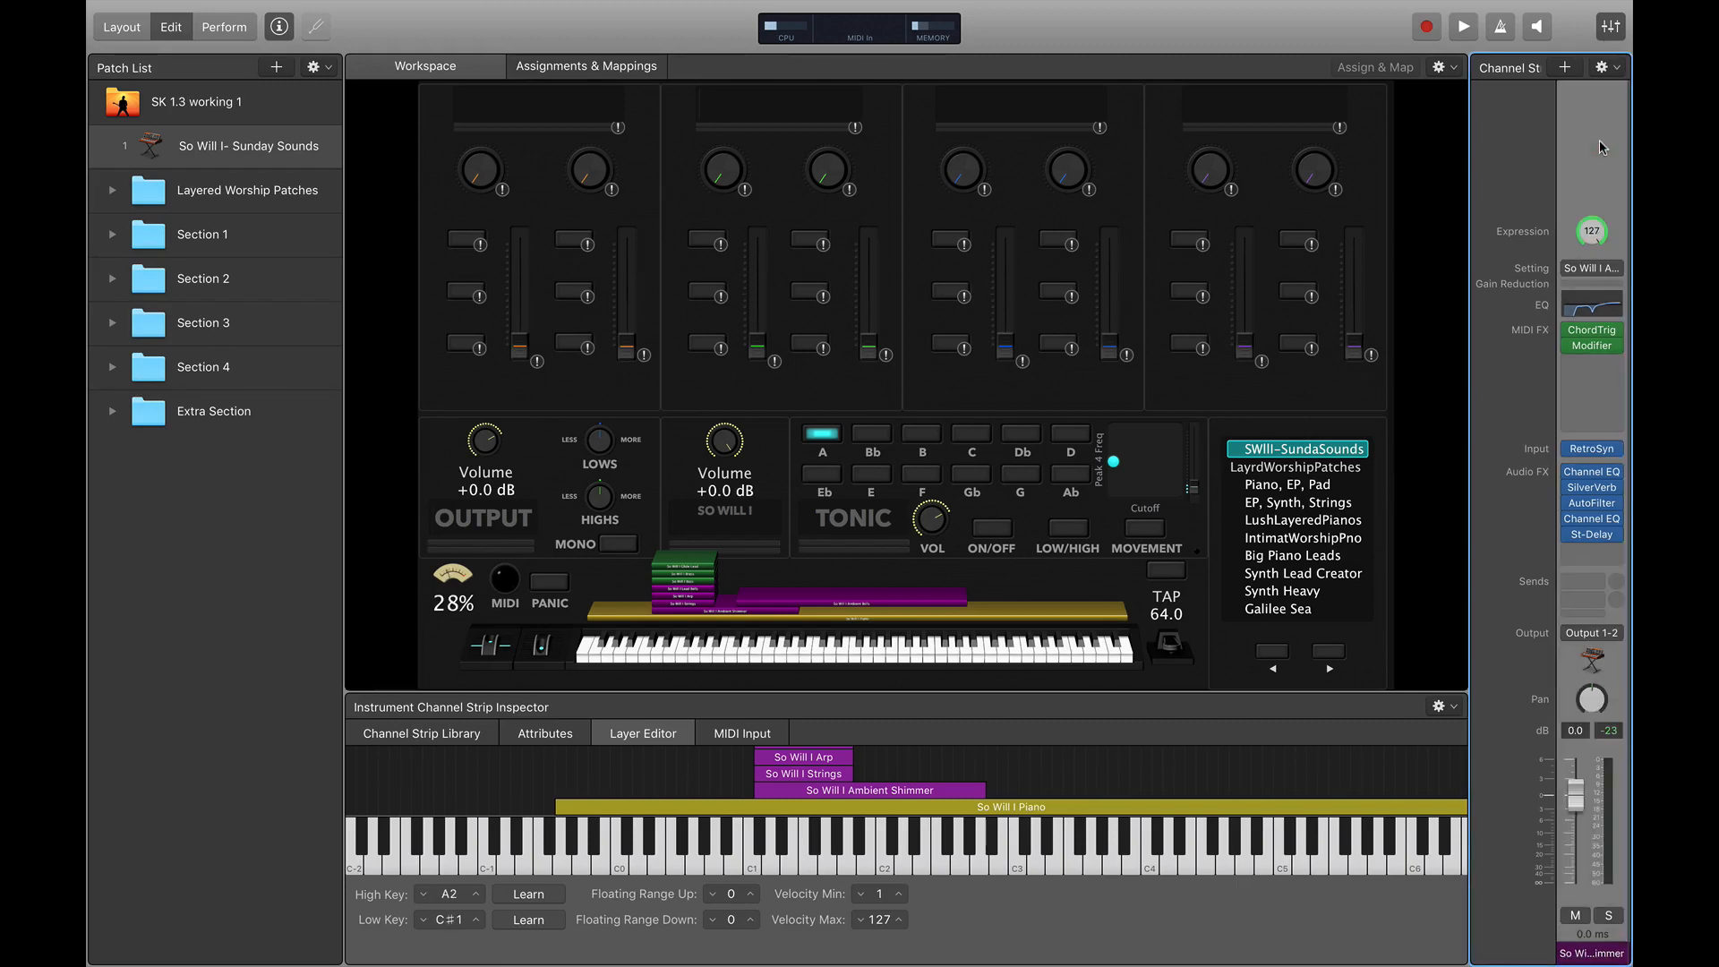
click(422, 894)
click(423, 894)
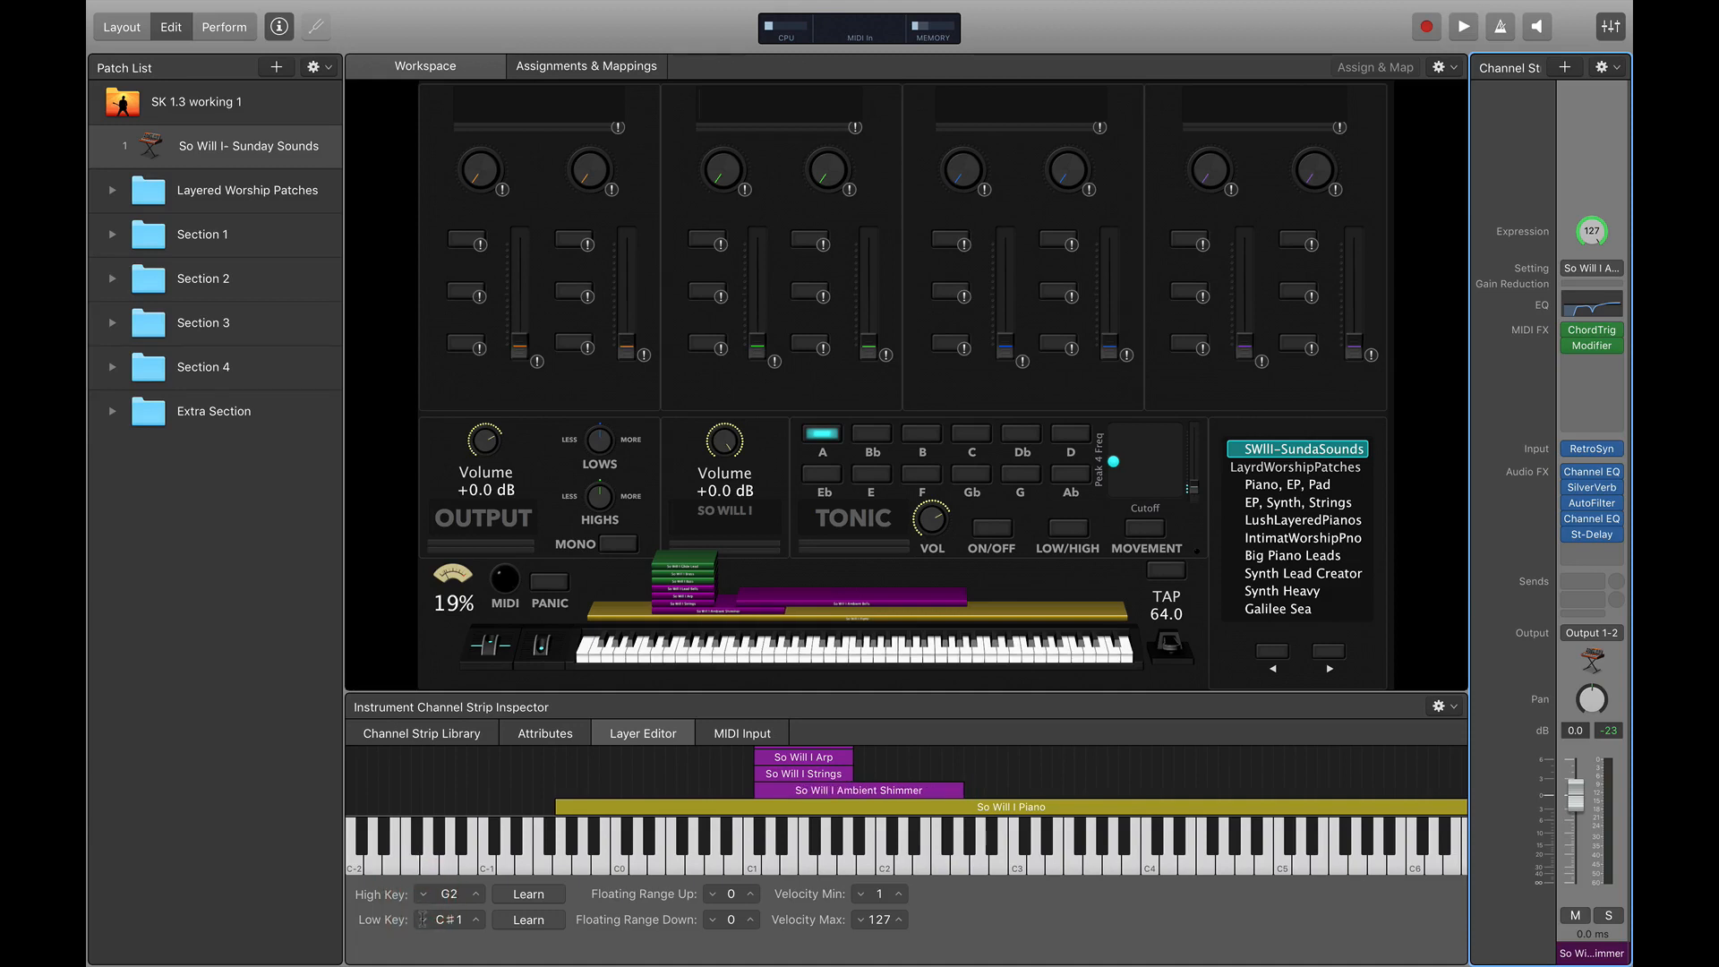
click(422, 921)
click(423, 920)
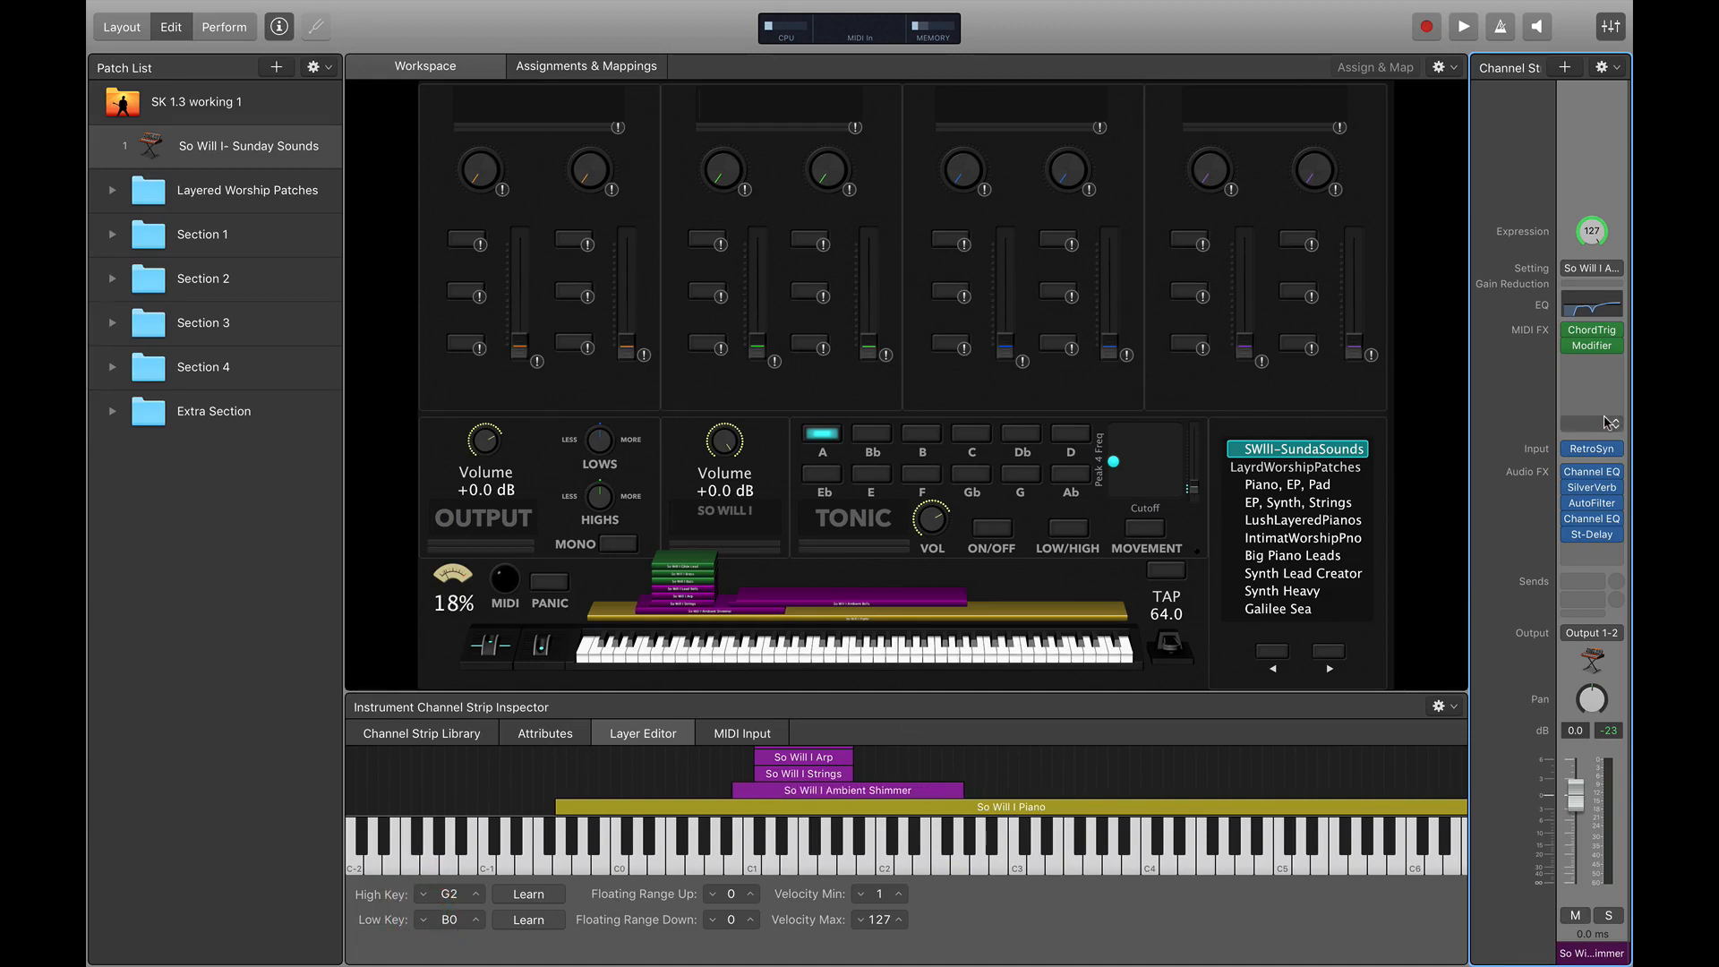
Step: Set the So Will I Strings layer's high key to G1 and its low key to B0
scroll(1604, 423, right, 3)
scroll(1604, 422, right, 2)
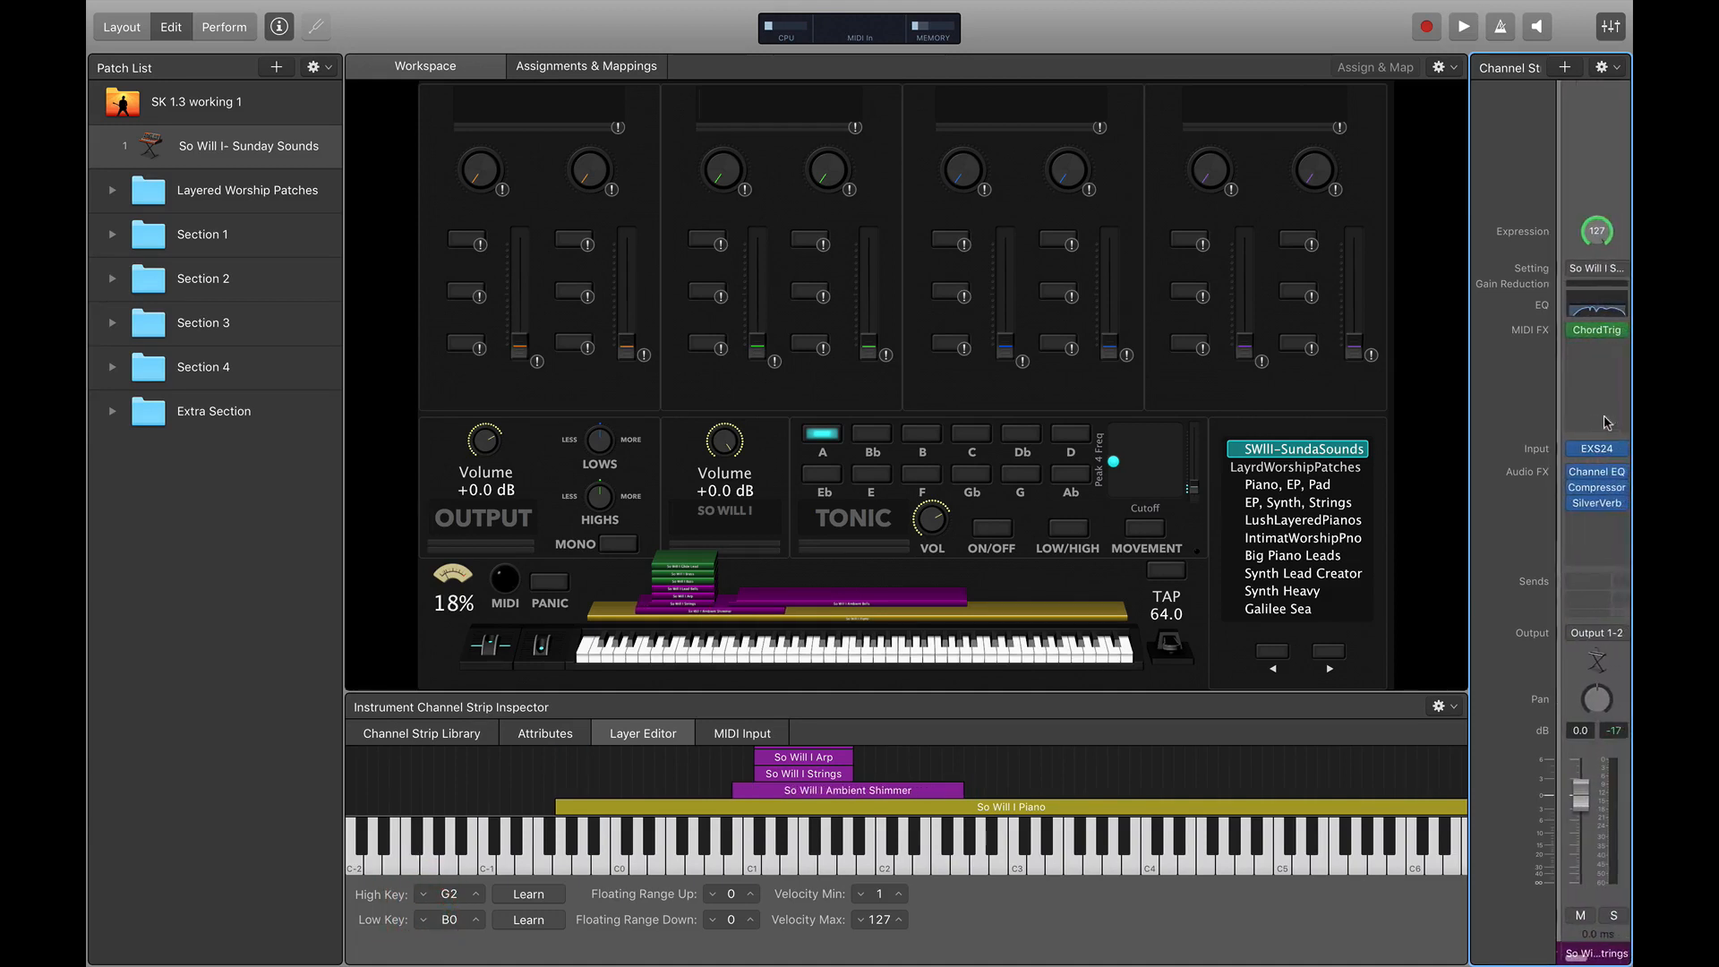
click(1603, 185)
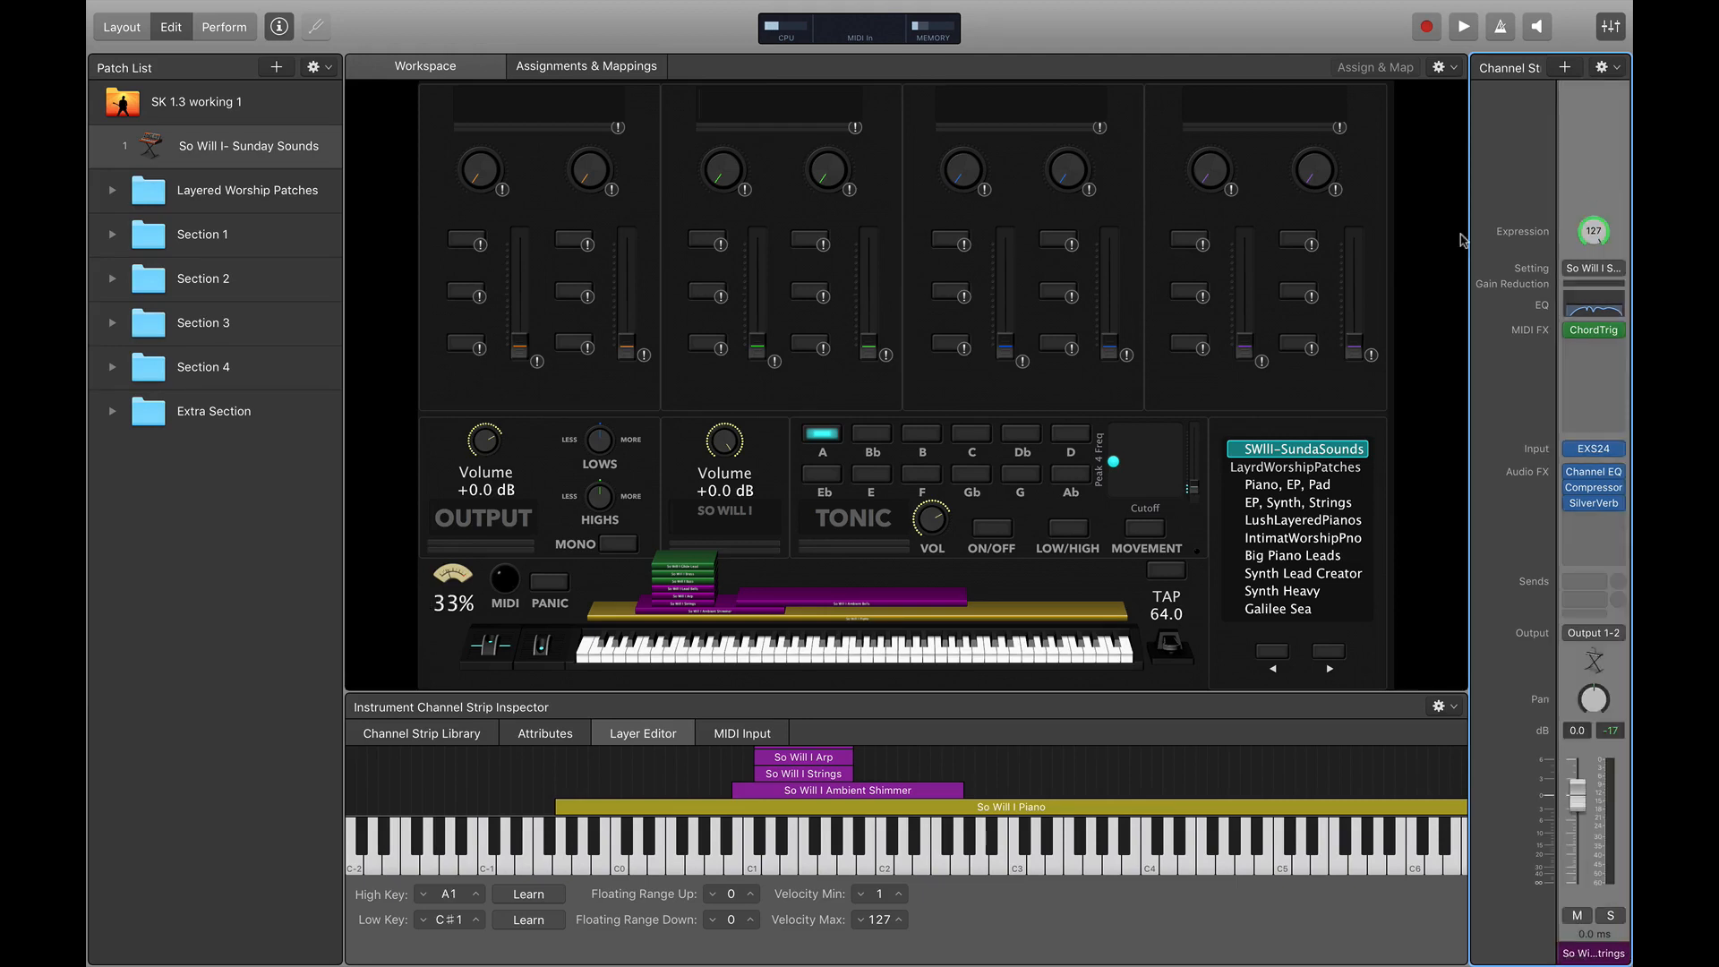
click(423, 894)
click(422, 895)
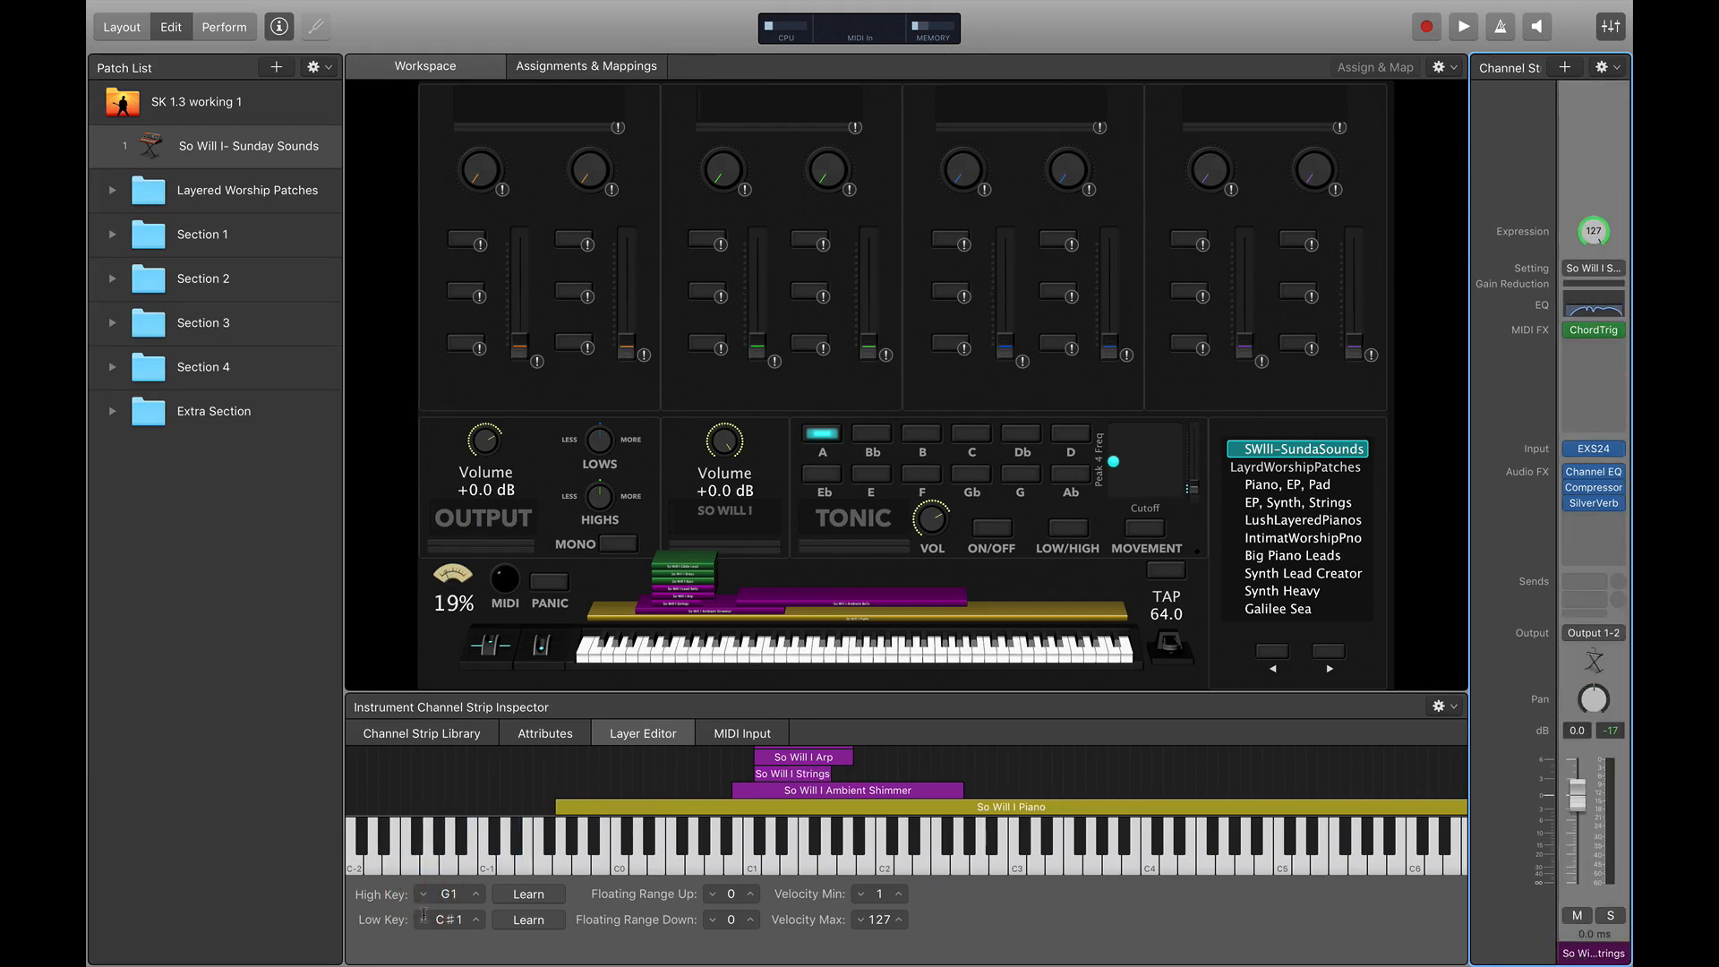
click(422, 919)
click(422, 920)
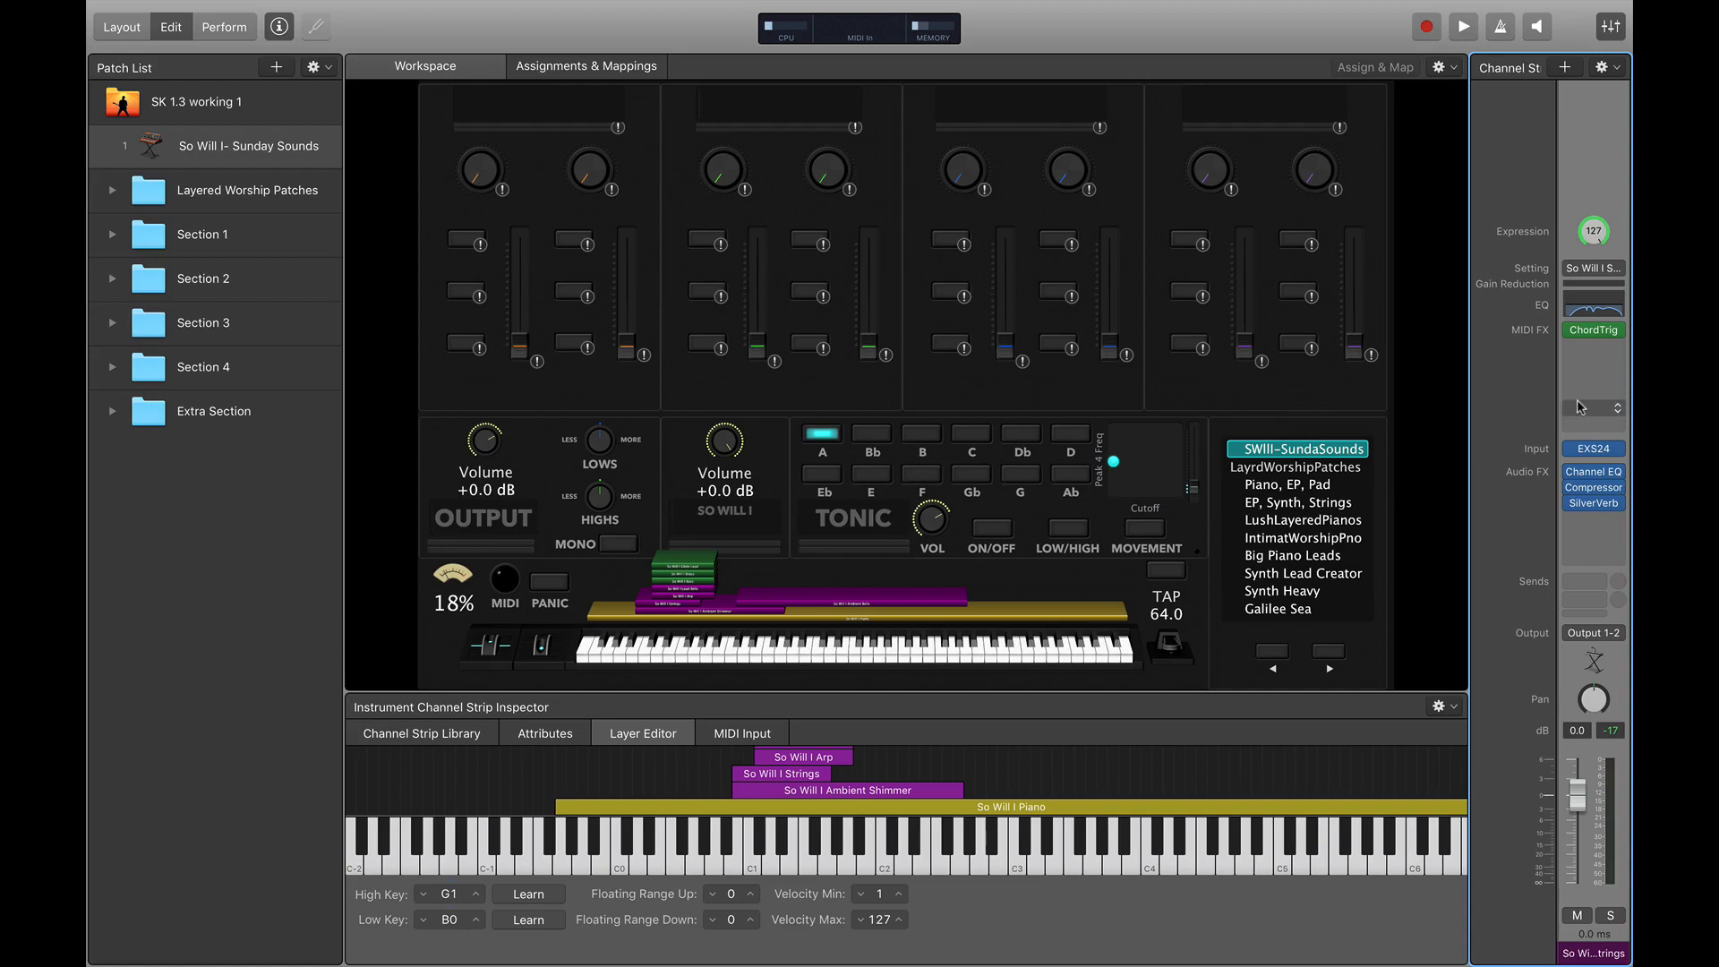
Step: Set the So Will I Arp layer's high key to G1 and its low key to B0
scroll(1580, 407, right, 2)
scroll(1580, 408, right, 1)
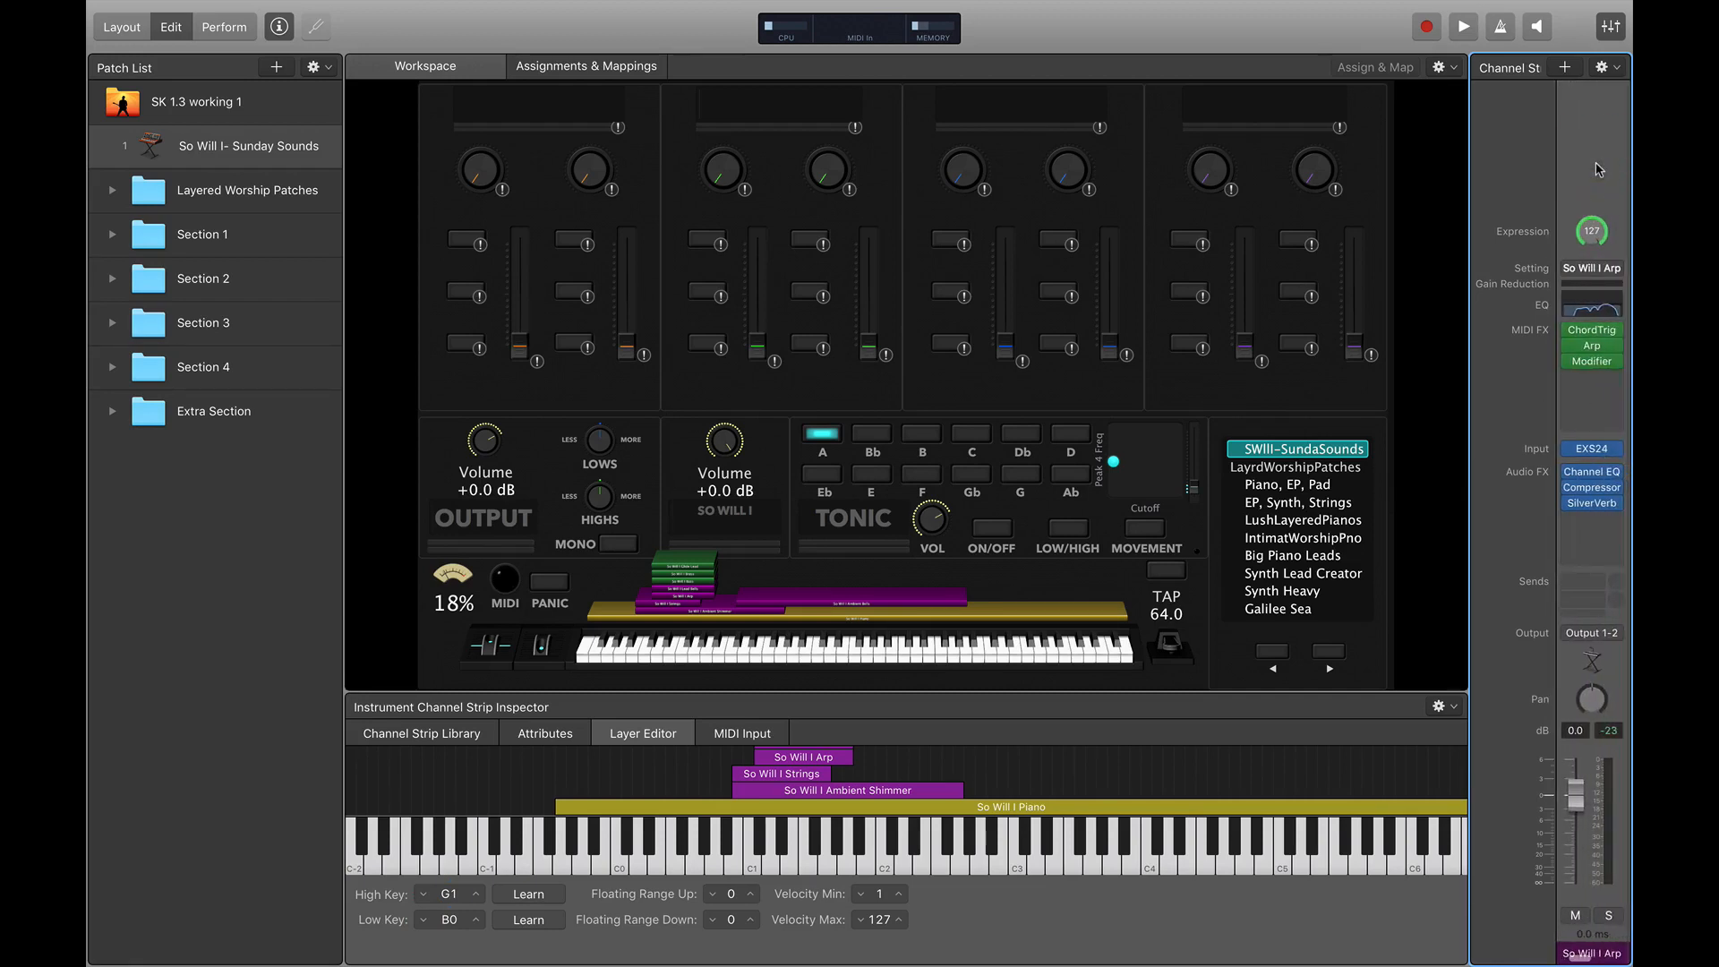
click(1595, 163)
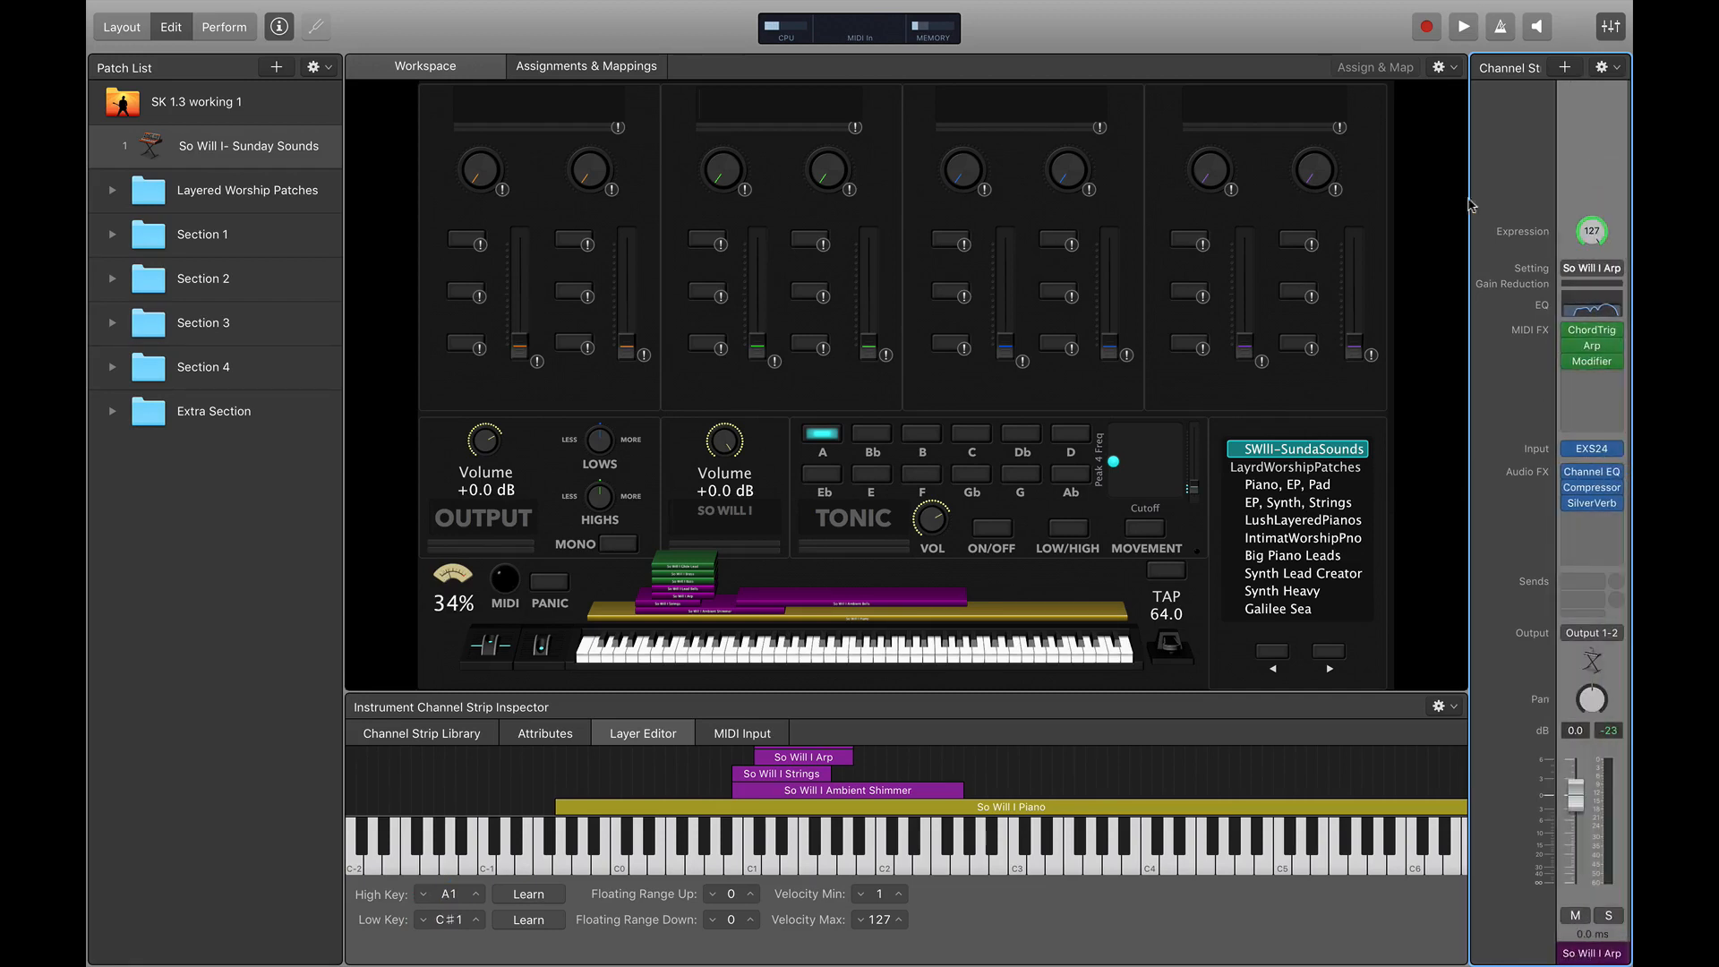
click(423, 894)
click(424, 894)
click(422, 920)
click(423, 920)
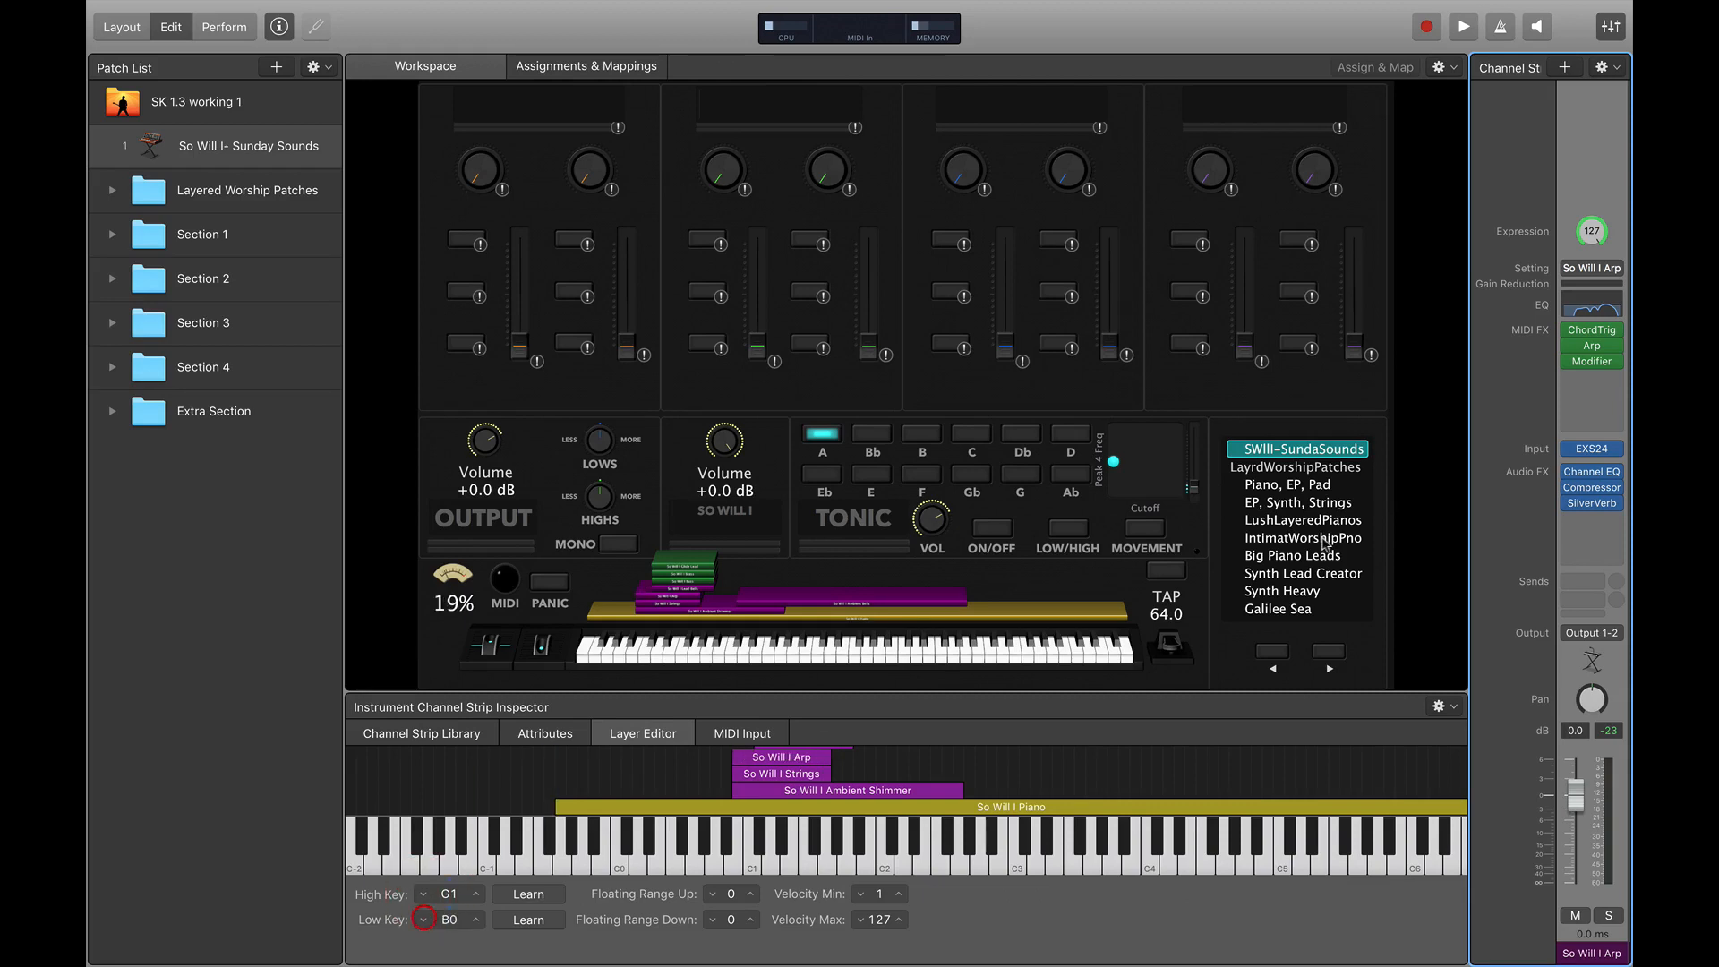
Step: Set the So Will I Lead Bells layer's high key to G1 and its low key to B0
scroll(1596, 382, right, 1)
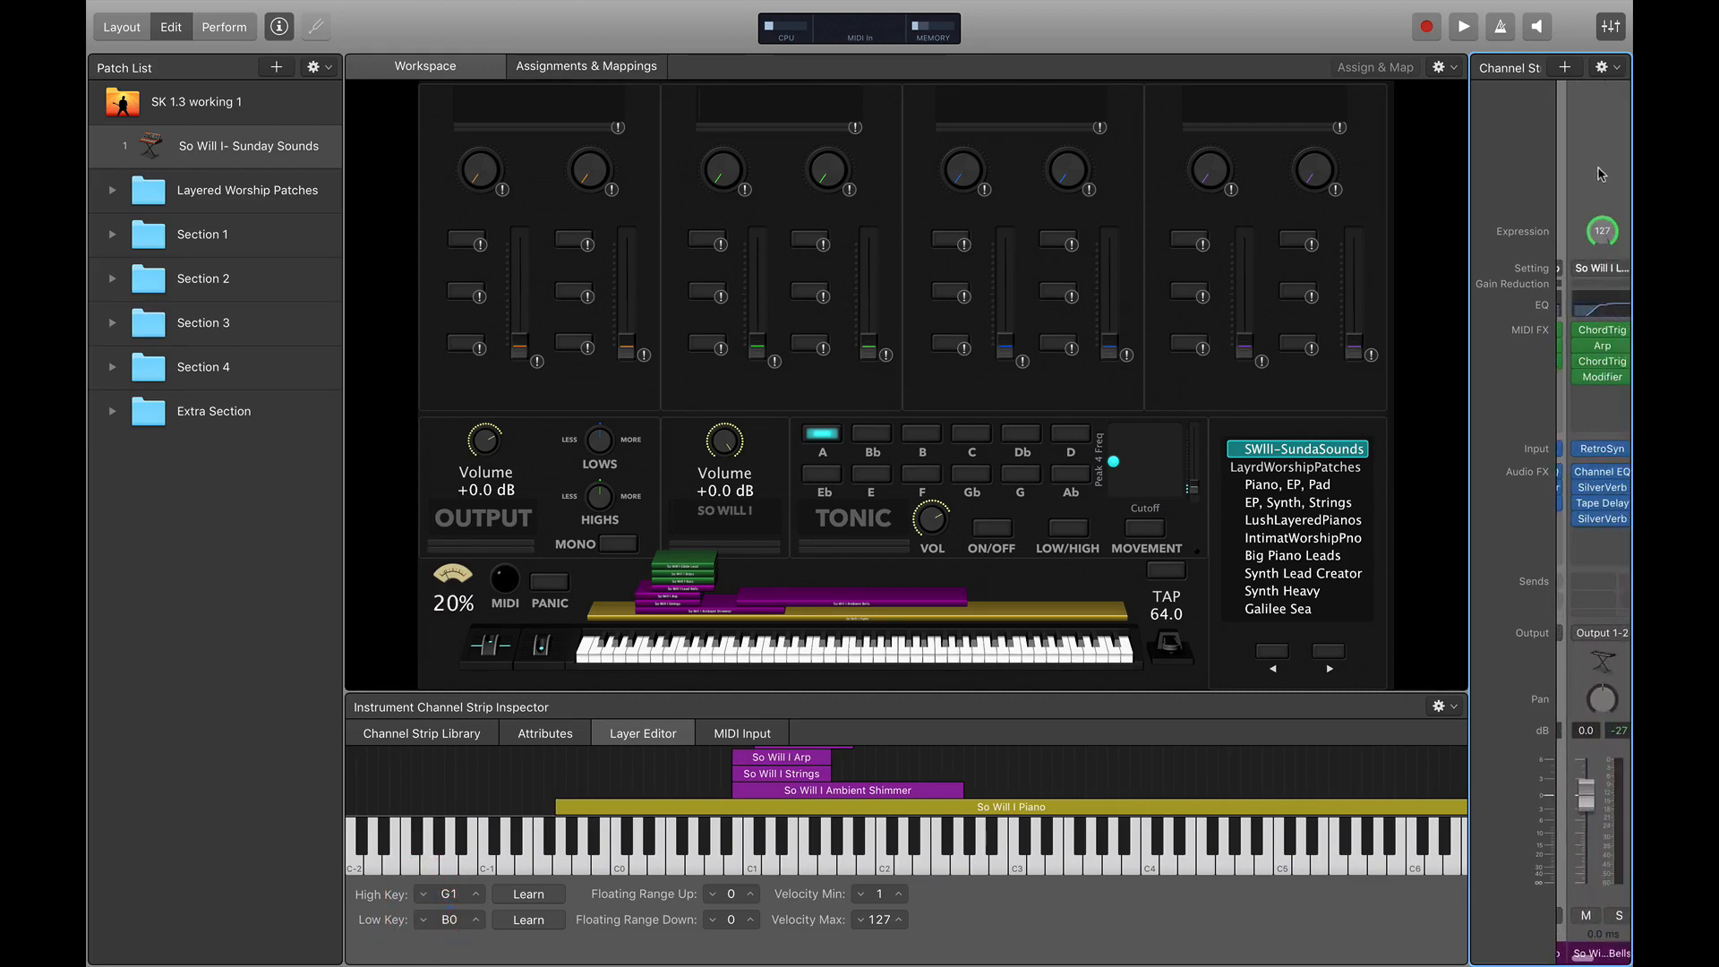
click(1598, 170)
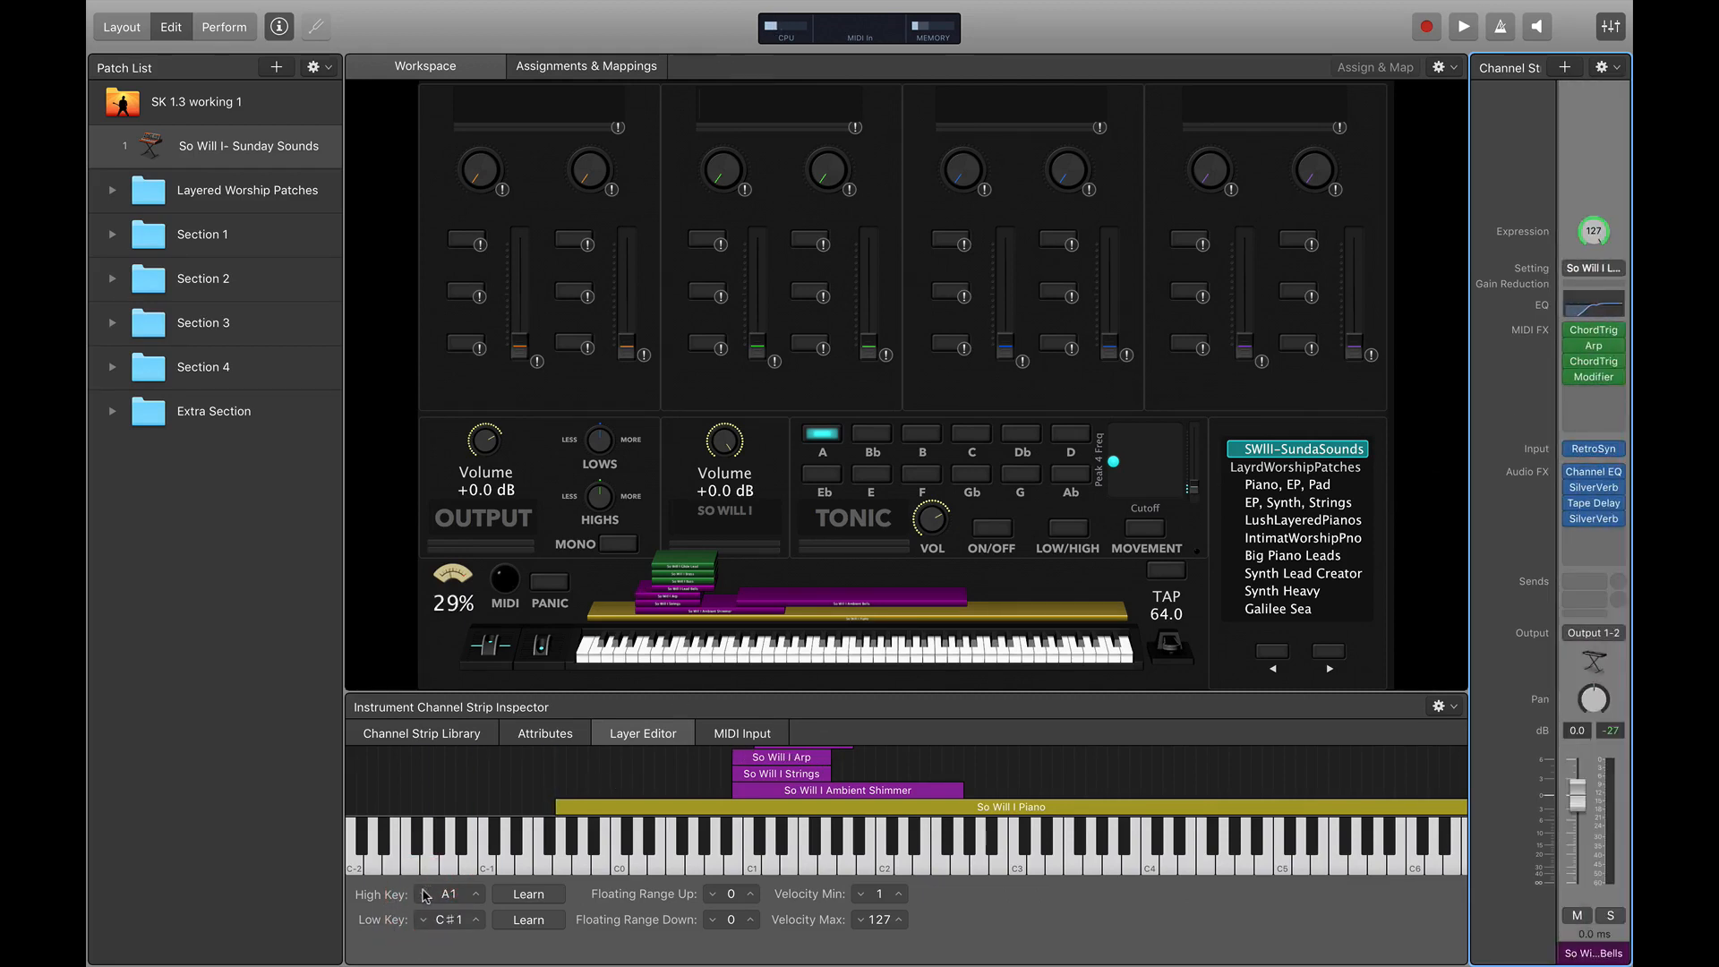
click(423, 894)
click(424, 893)
click(423, 919)
click(423, 919)
Step: Set the So Will I Bass layer's high key to G1 and its low key to B0
scroll(1573, 358, right, 3)
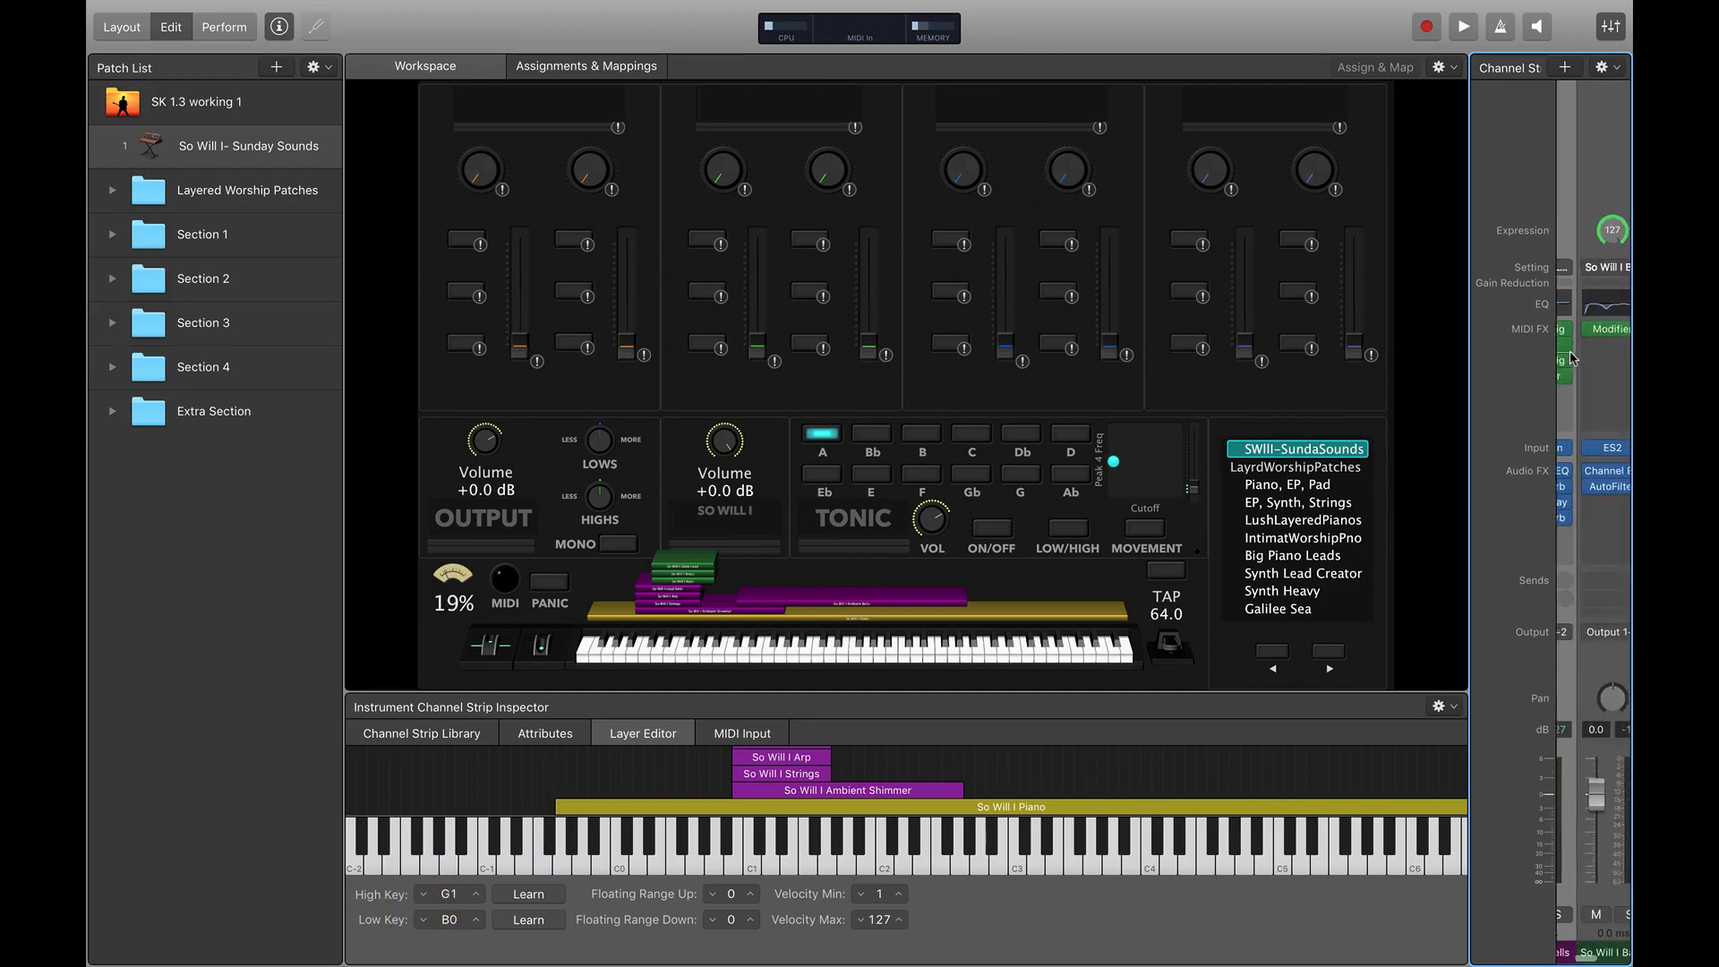
click(1591, 171)
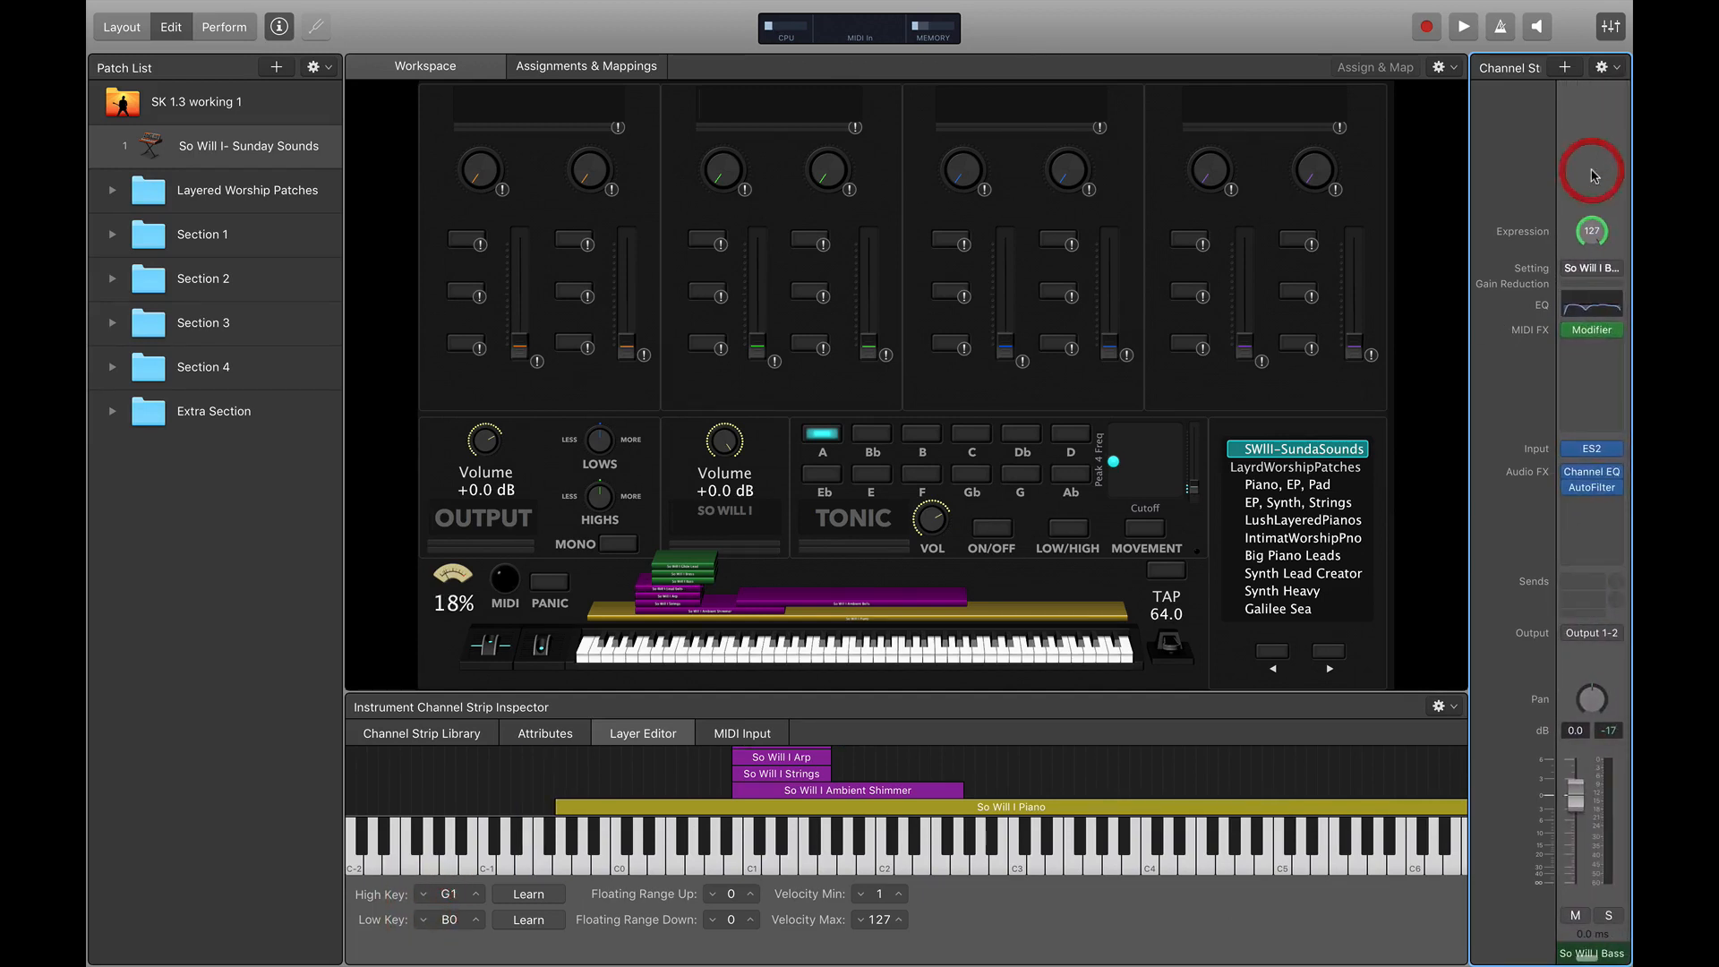
click(424, 893)
click(423, 893)
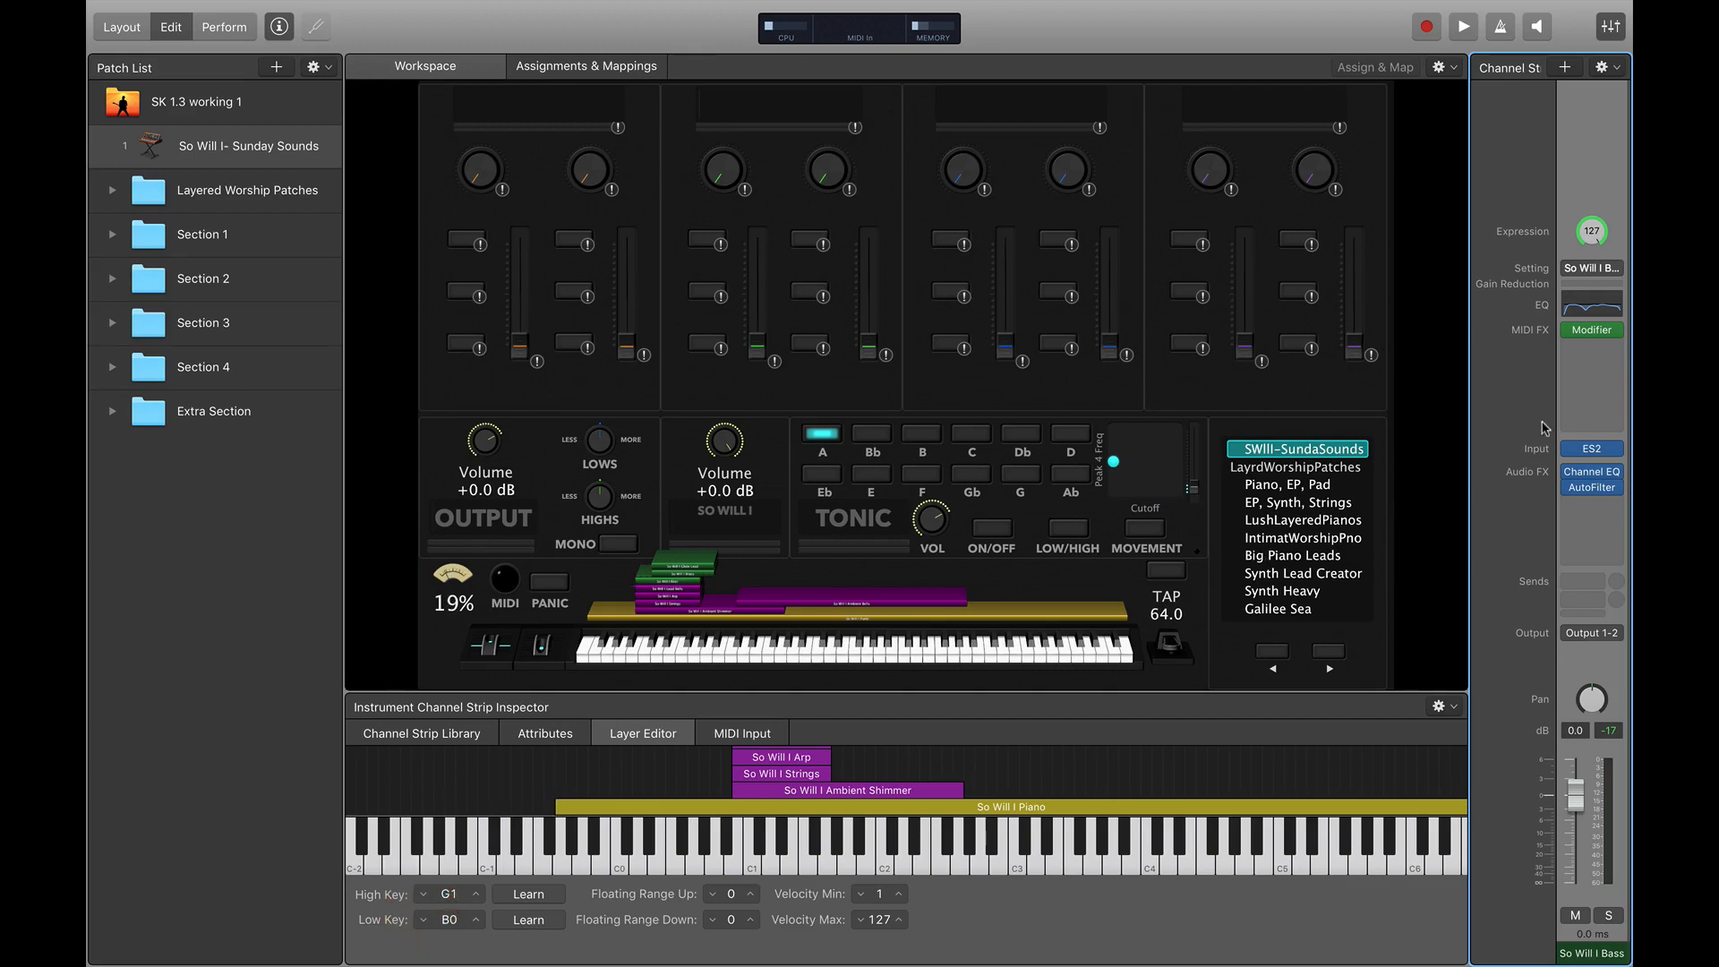
Step: Set the So Will I Brass layer's high key to G1 and its low key to B0
scroll(1567, 408, right, 1)
scroll(1567, 401, right, 2)
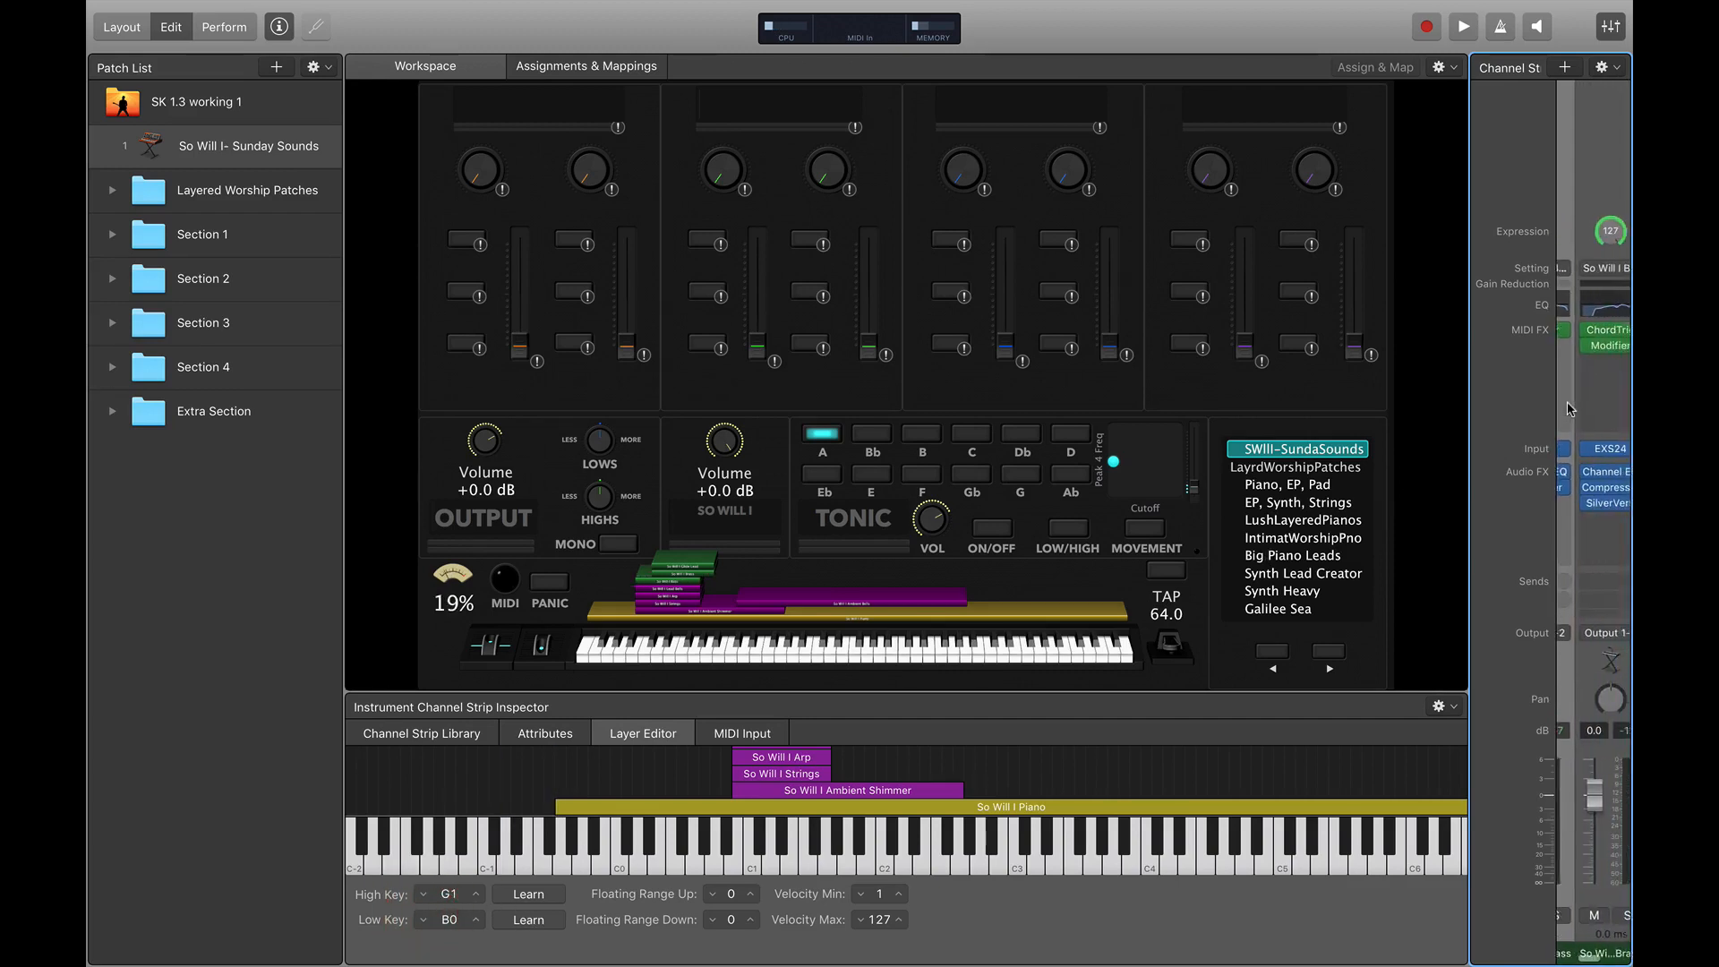
click(1609, 174)
click(422, 894)
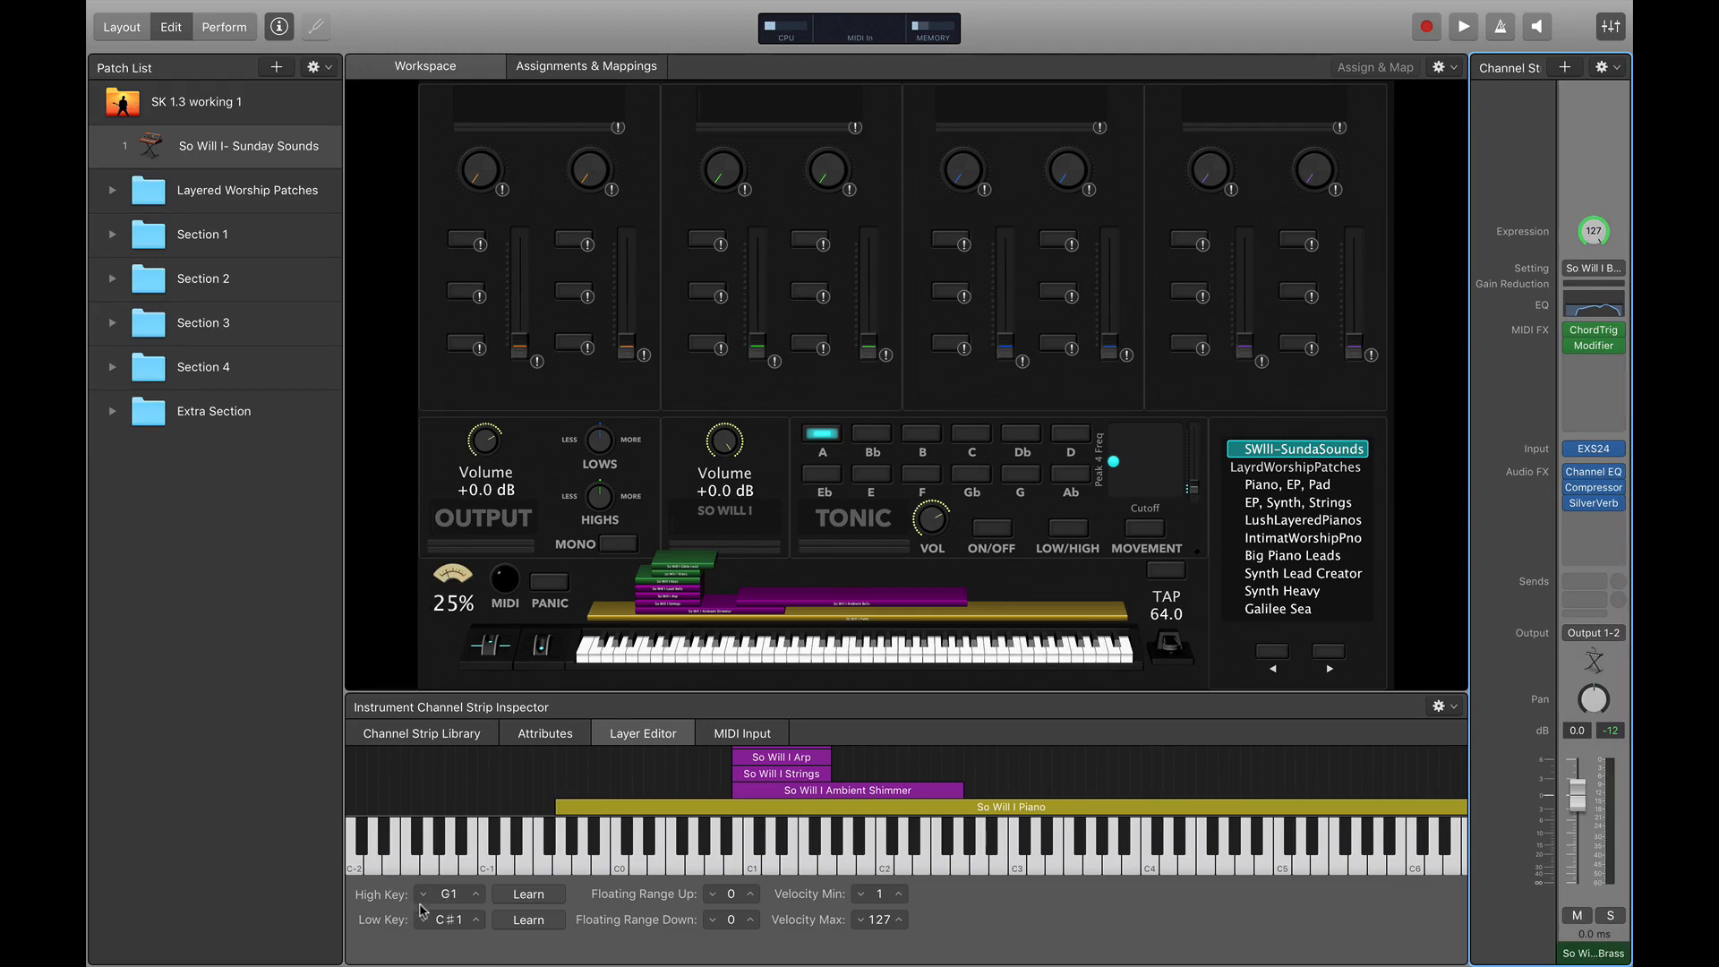
click(422, 894)
click(422, 919)
click(422, 919)
Step: Set the key range of the ES2 lead strip after So Will I Brass to high key G1 and low key B0
scroll(1612, 364, right, 3)
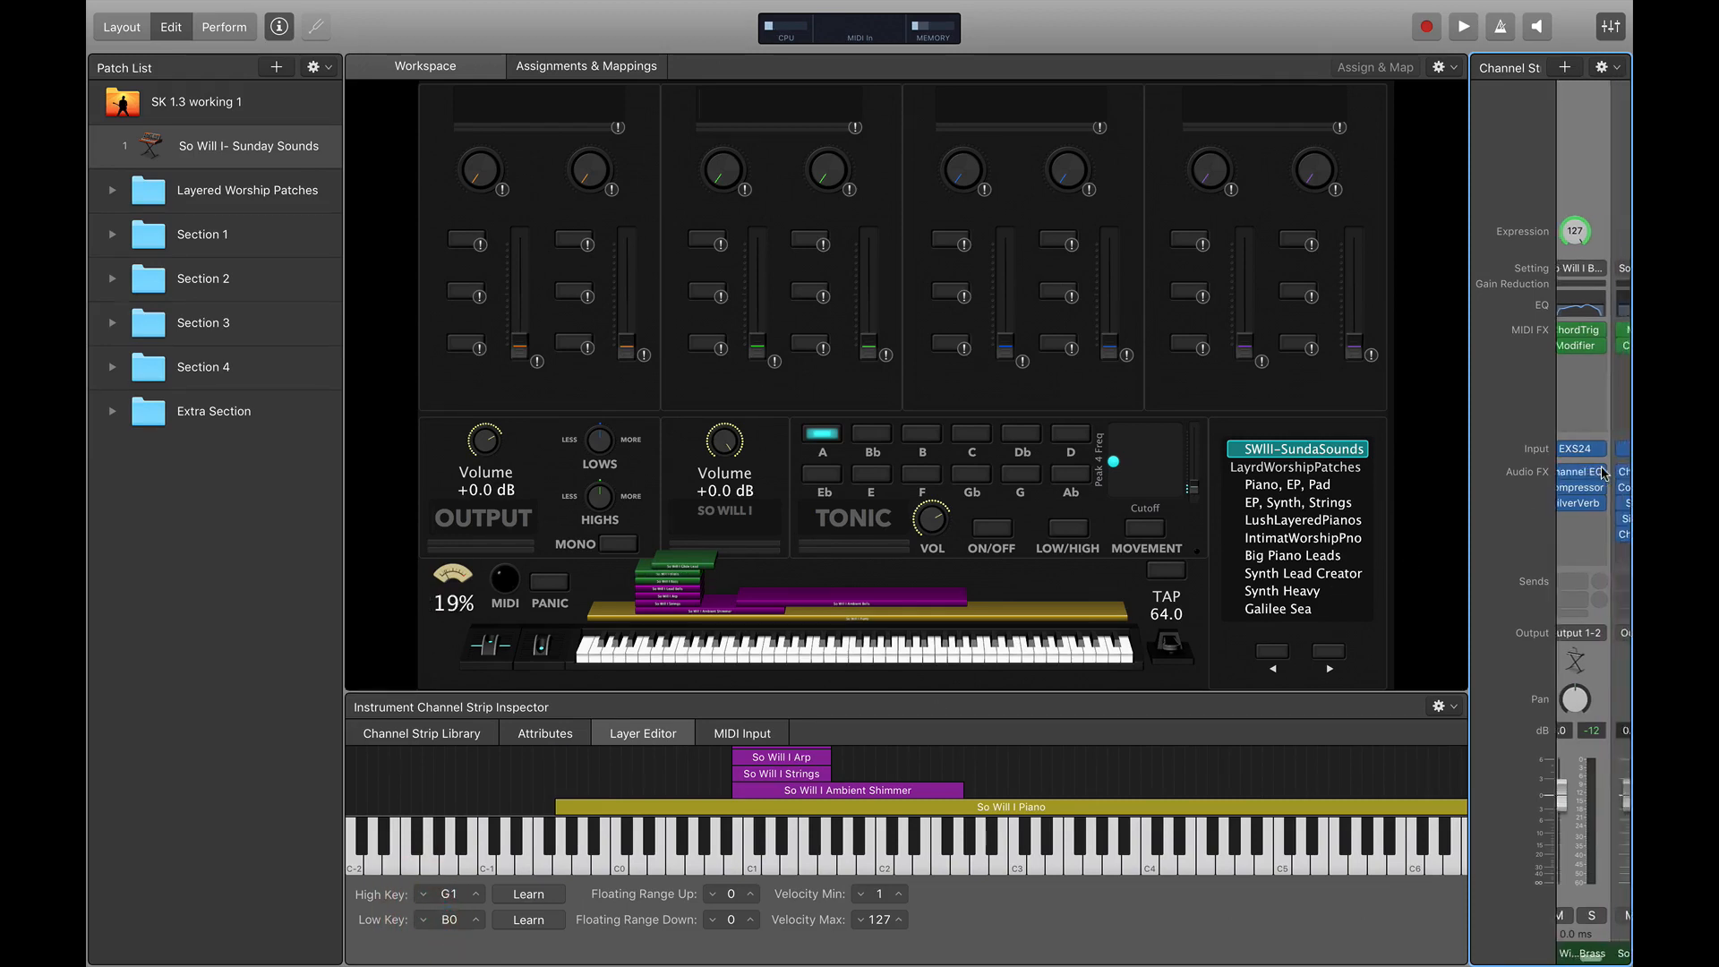
click(1601, 145)
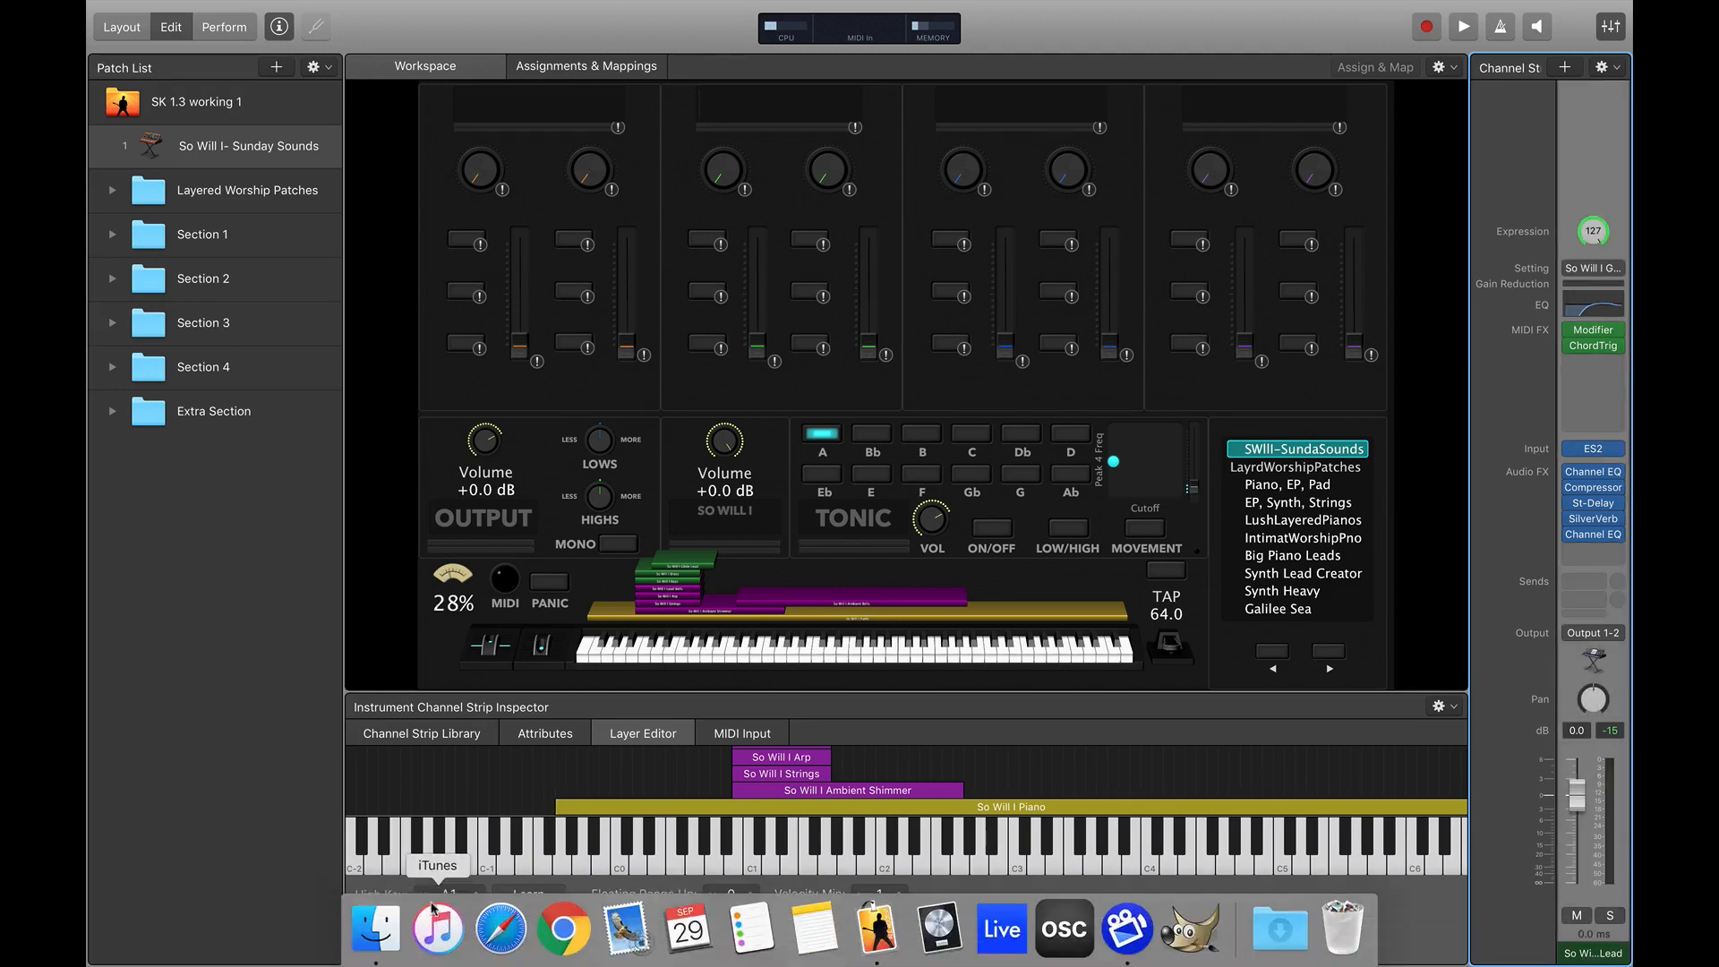
click(424, 894)
click(424, 894)
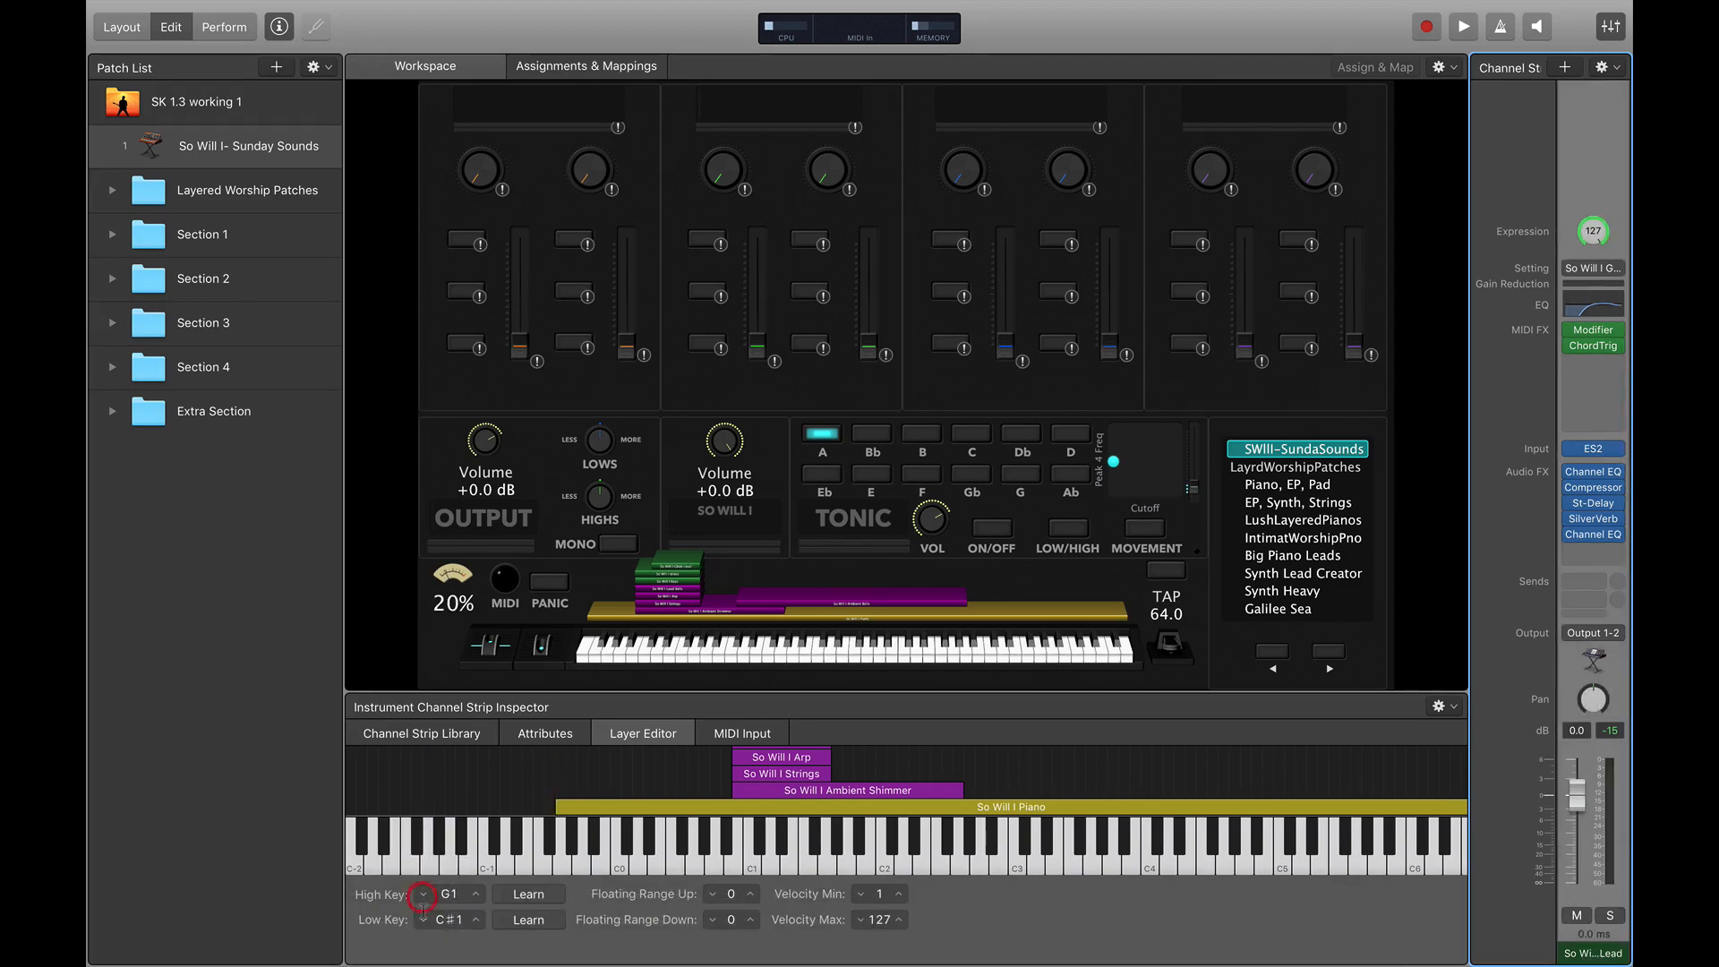
click(423, 919)
click(424, 920)
Step: Set the RetroSyn bells strip's layer, the one using Modifier and Arp, to high key G4 and low key B1
scroll(1597, 375, right, 3)
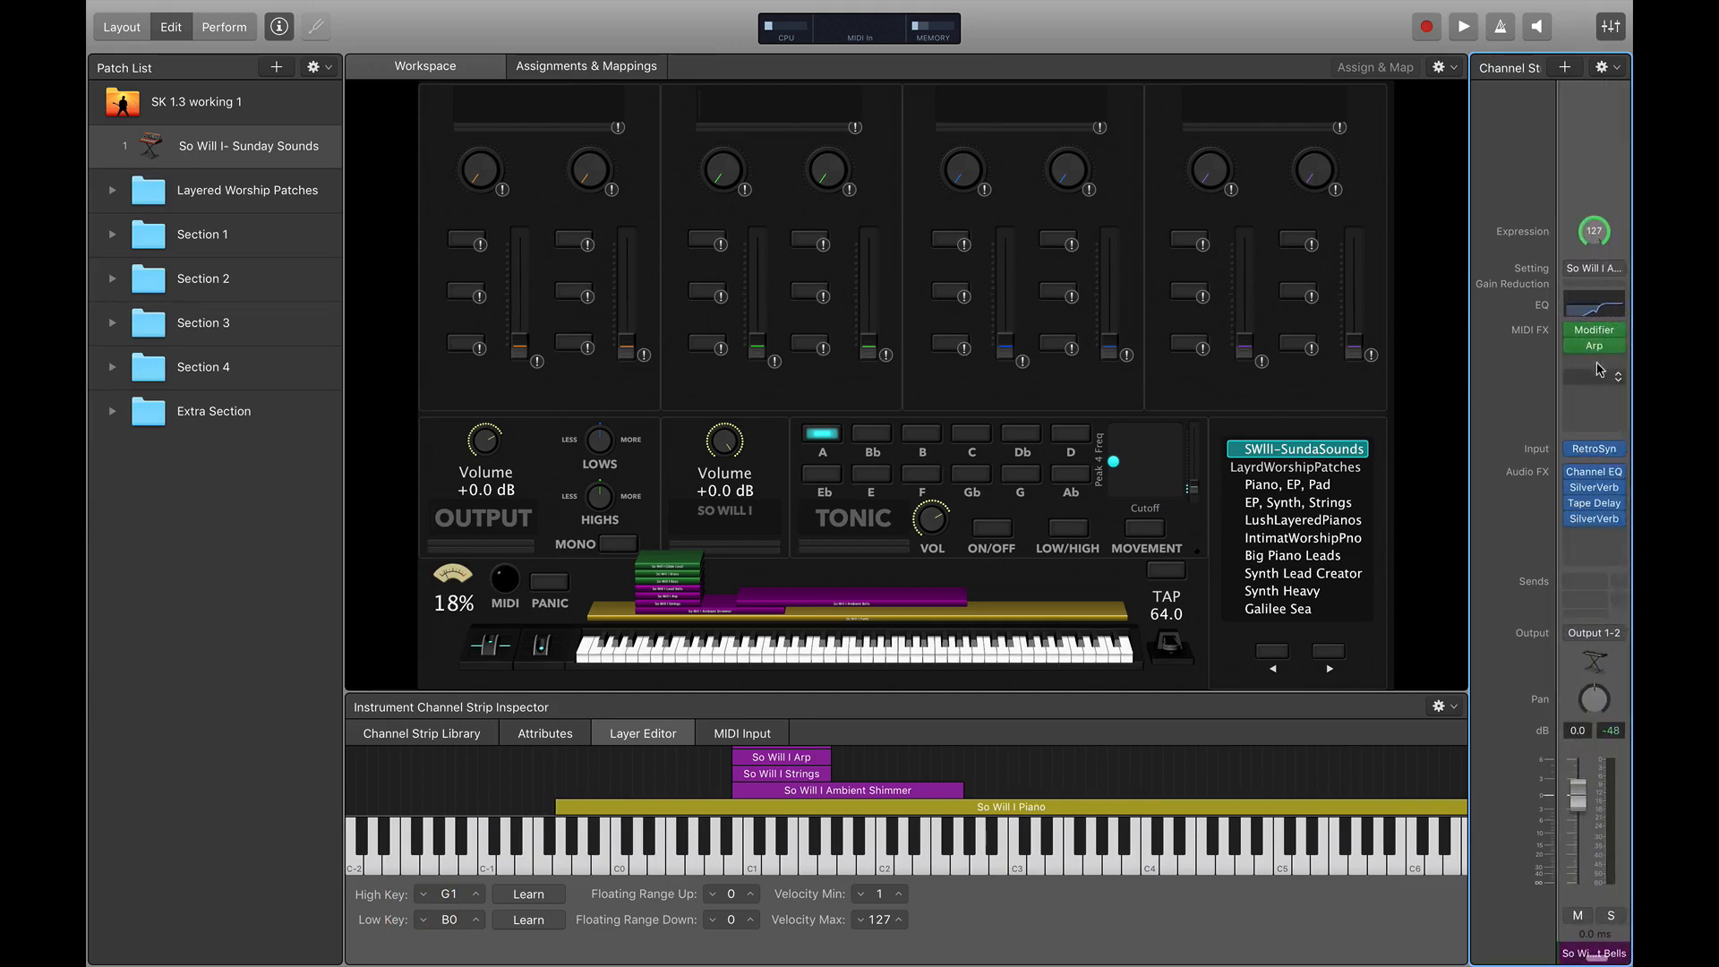
click(1597, 160)
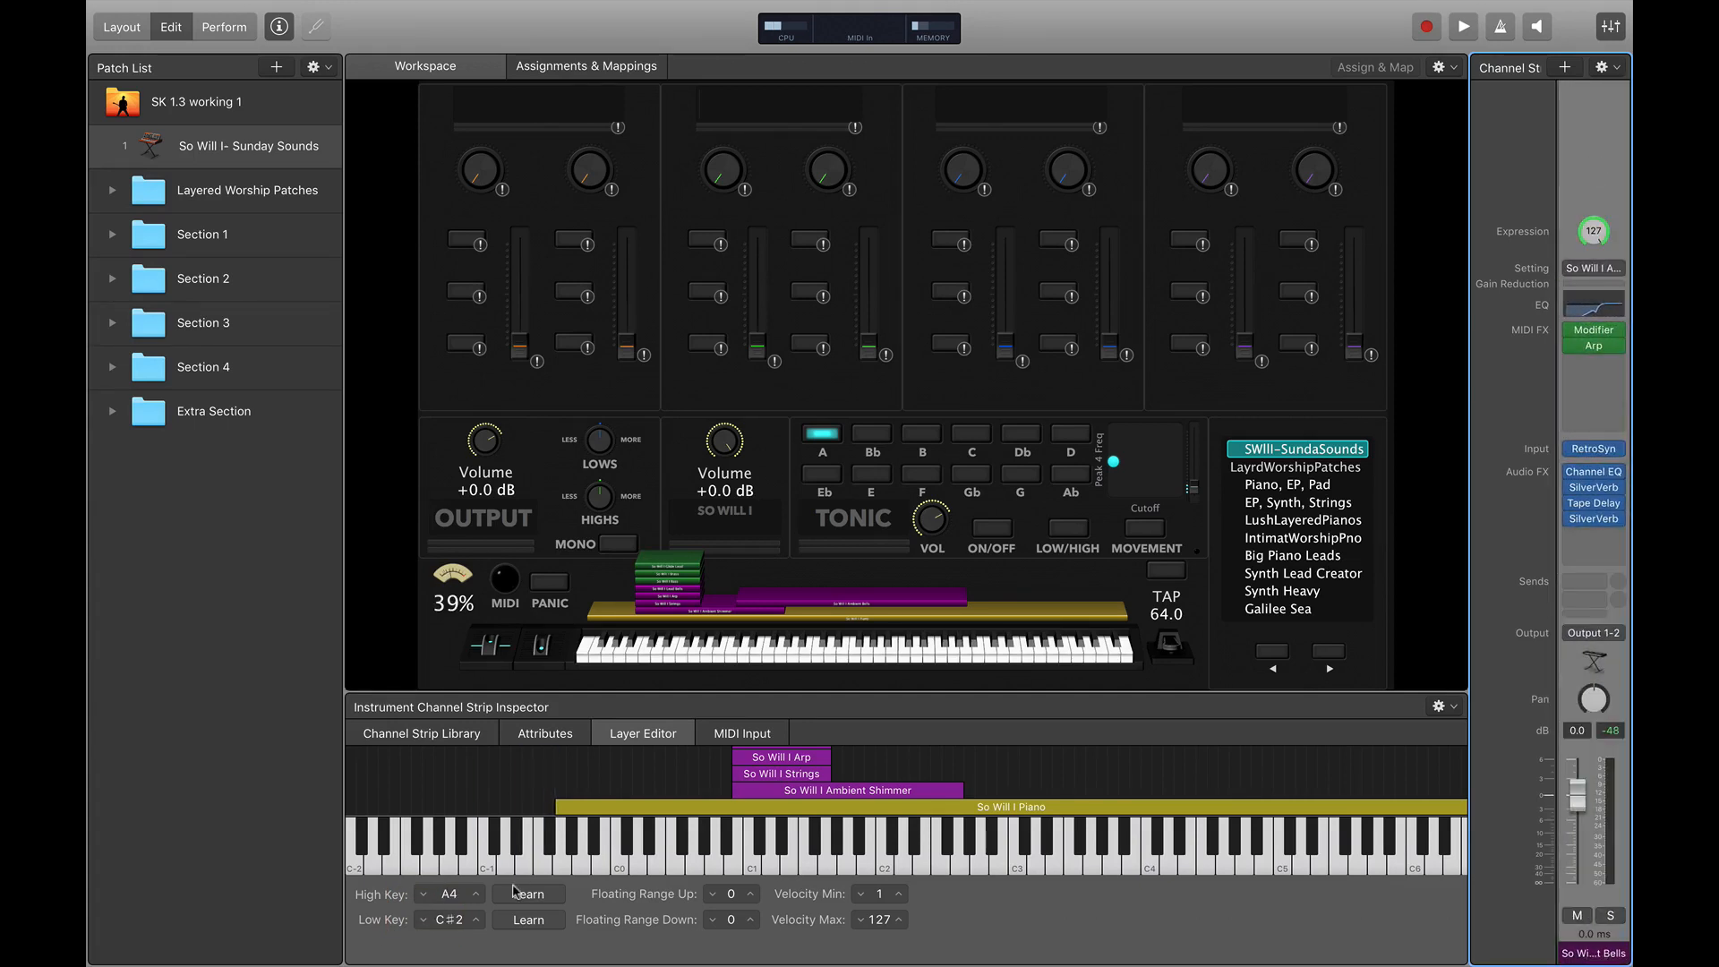
click(424, 893)
click(424, 893)
click(421, 919)
click(421, 919)
Step: Open the Chord Trigger plug-in of the So Will I Ambient Shimmer channel strip
scroll(1591, 445, right, 1)
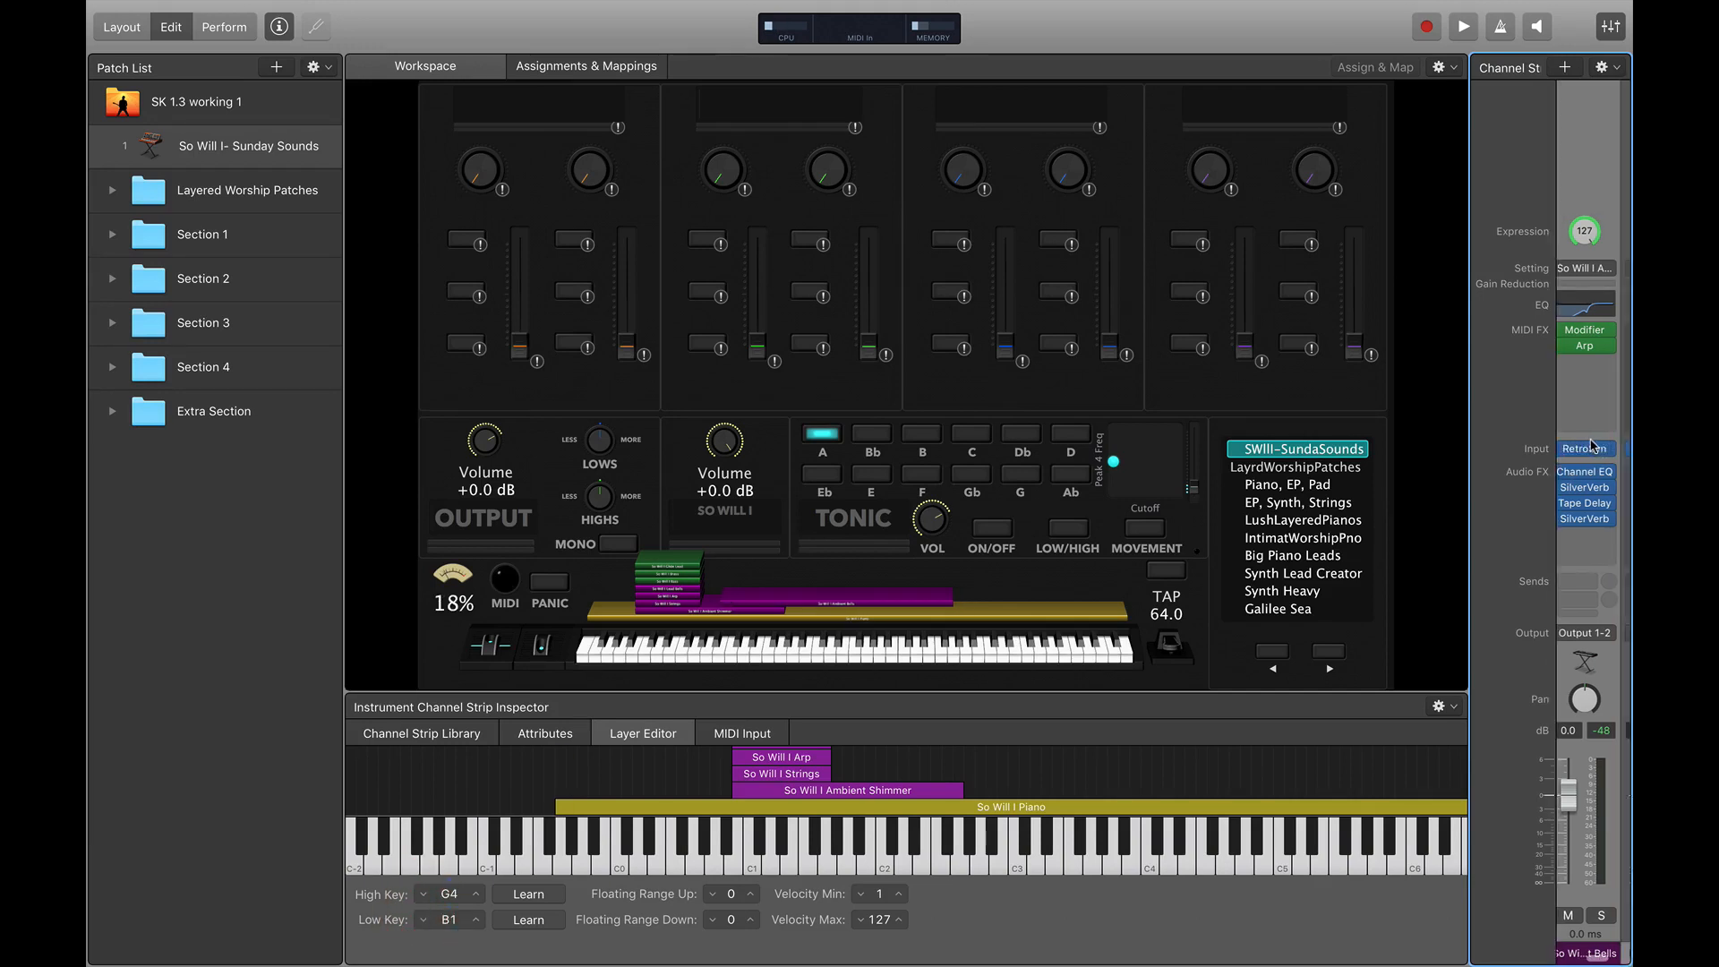
scroll(1591, 445, right, 2)
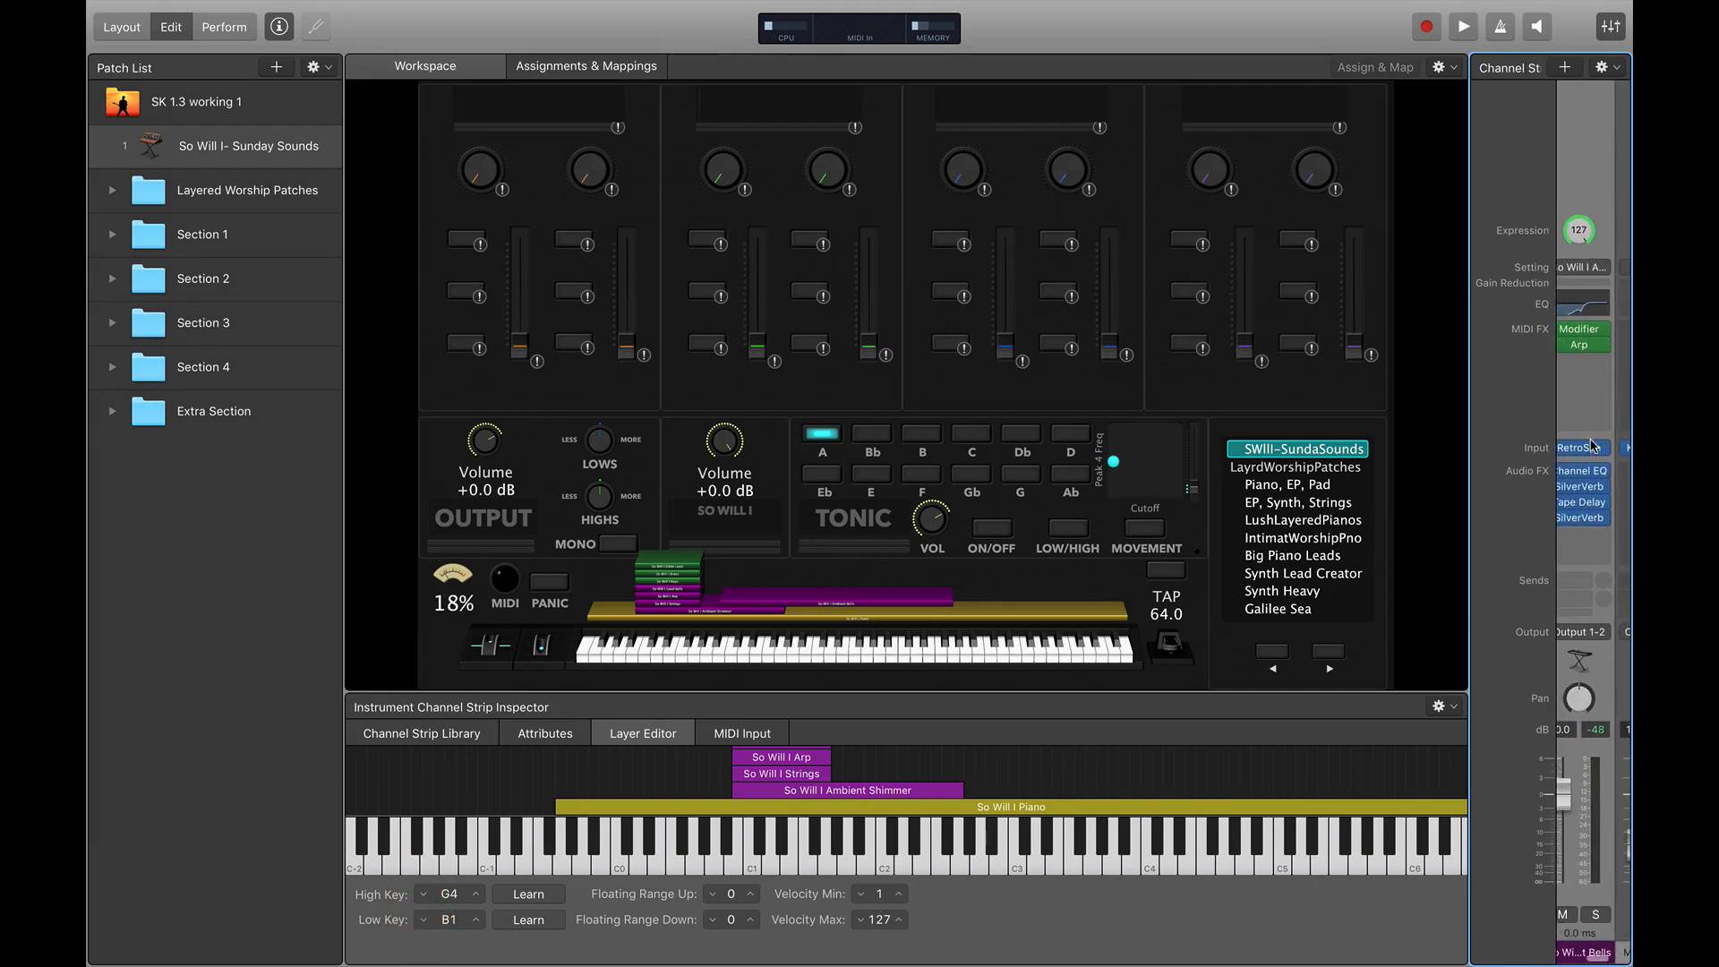
scroll(1590, 445, right, 3)
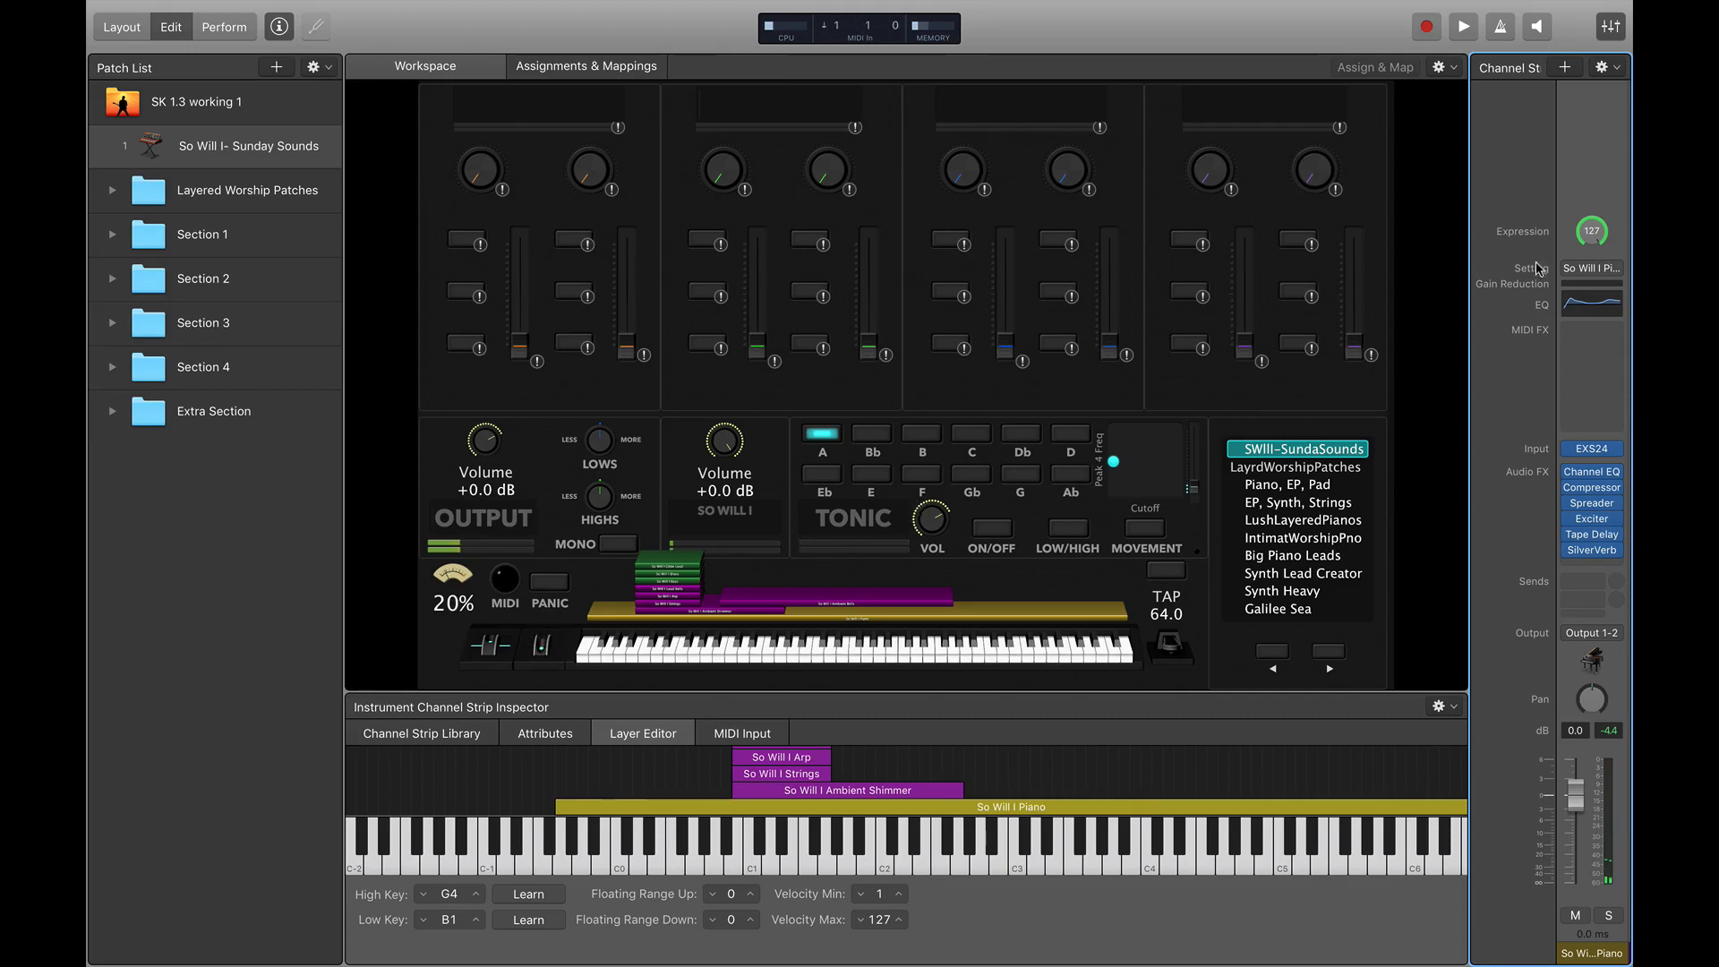
scroll(1611, 356, right, 2)
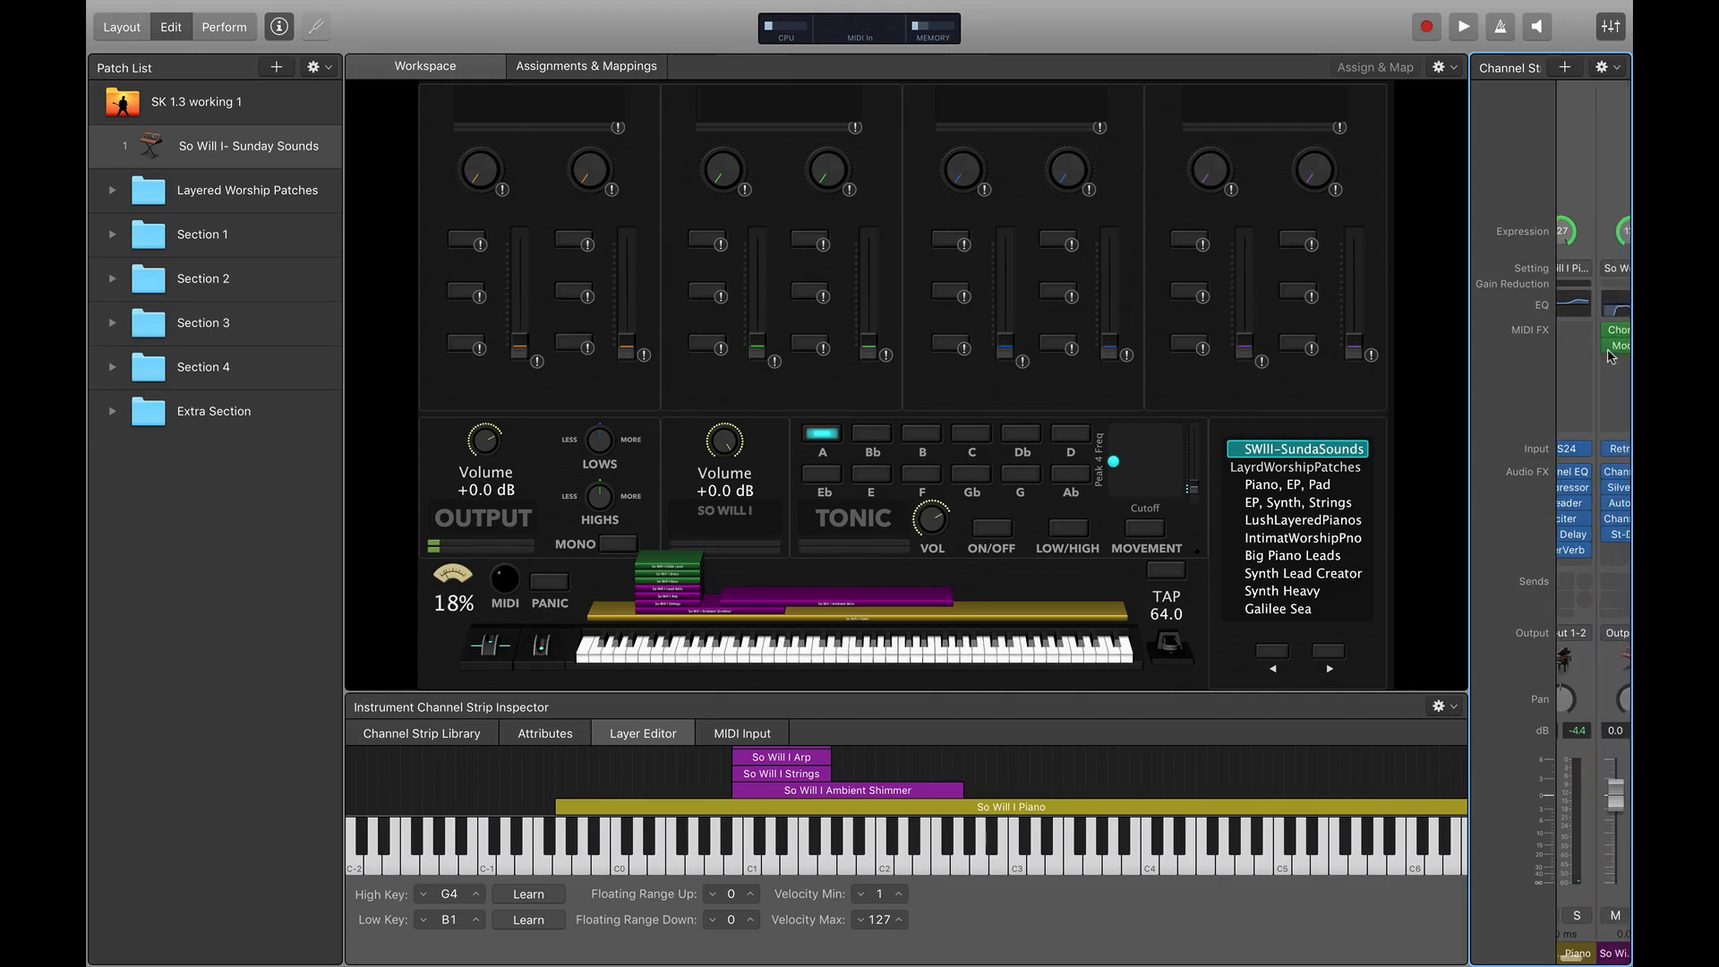
scroll(1608, 357, right, 3)
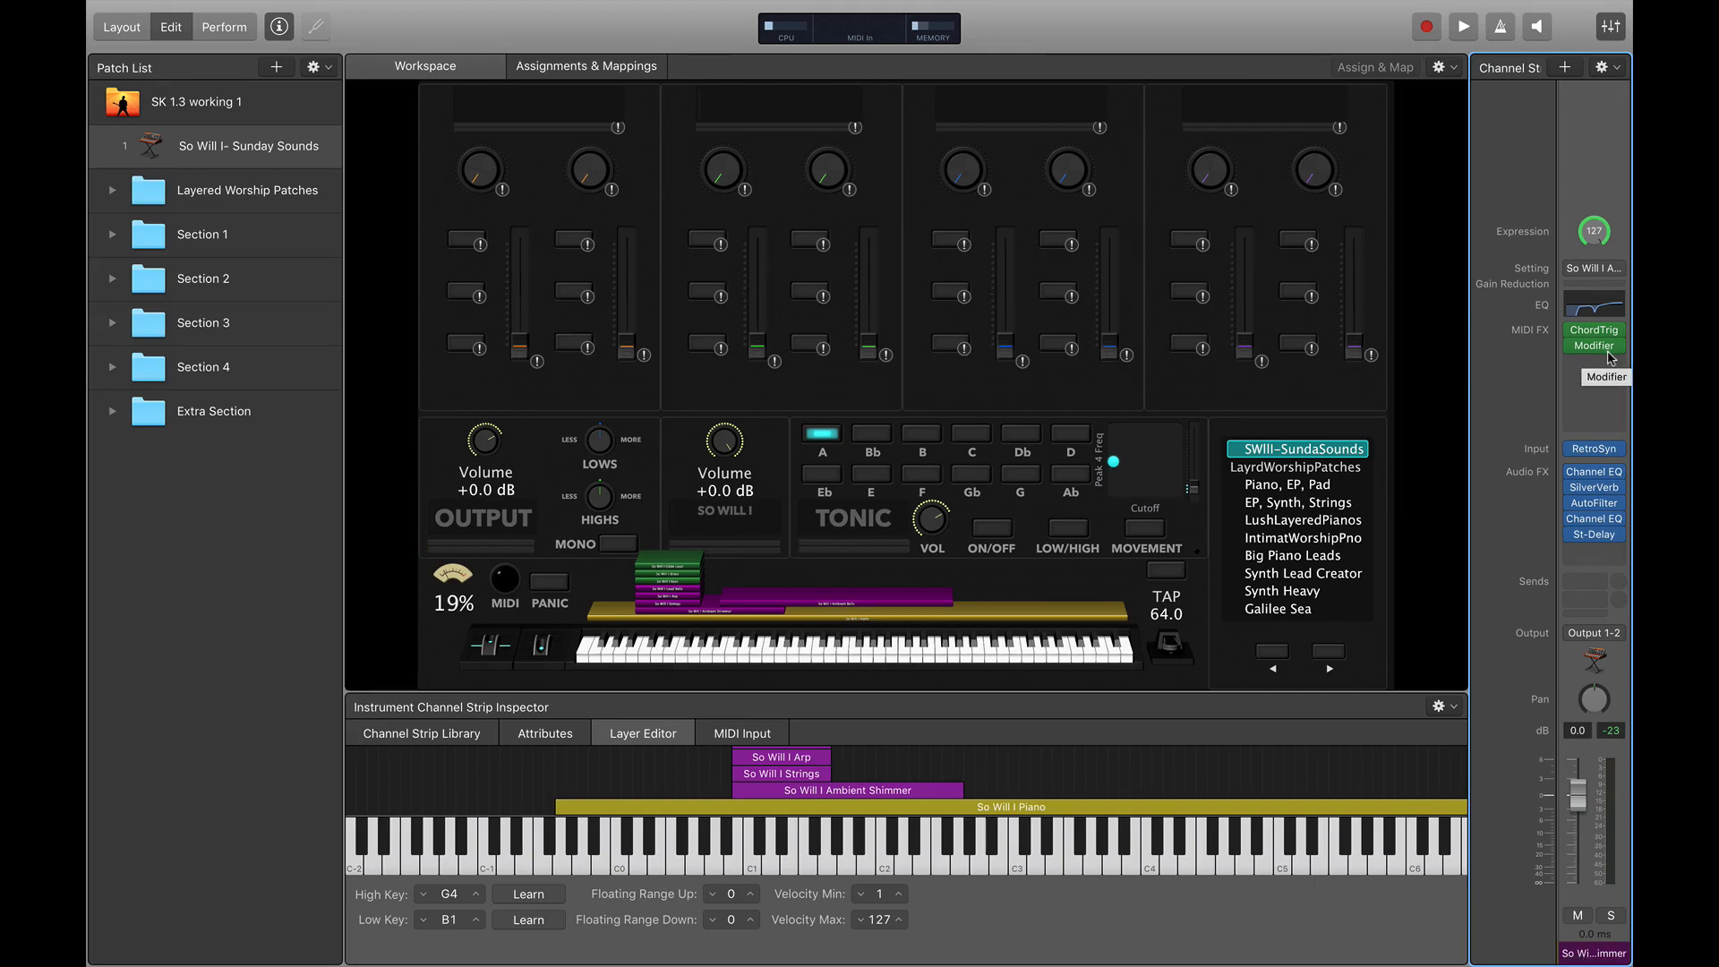
scroll(1598, 398, left, 4)
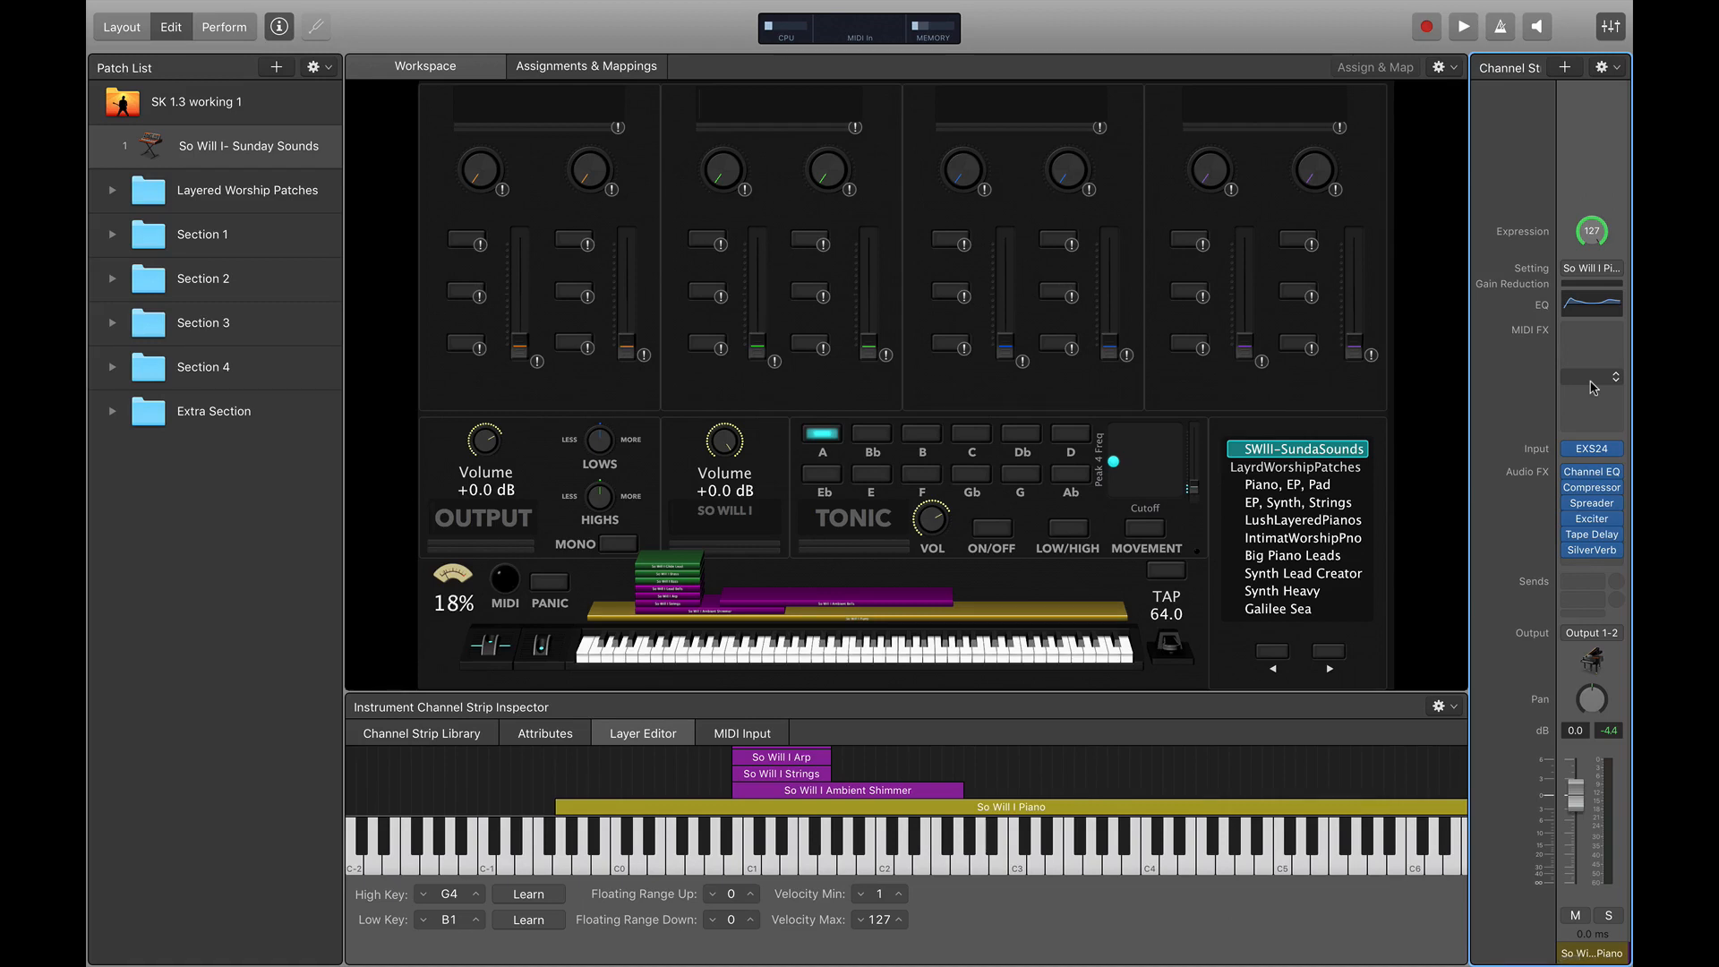
scroll(1593, 387, right, 3)
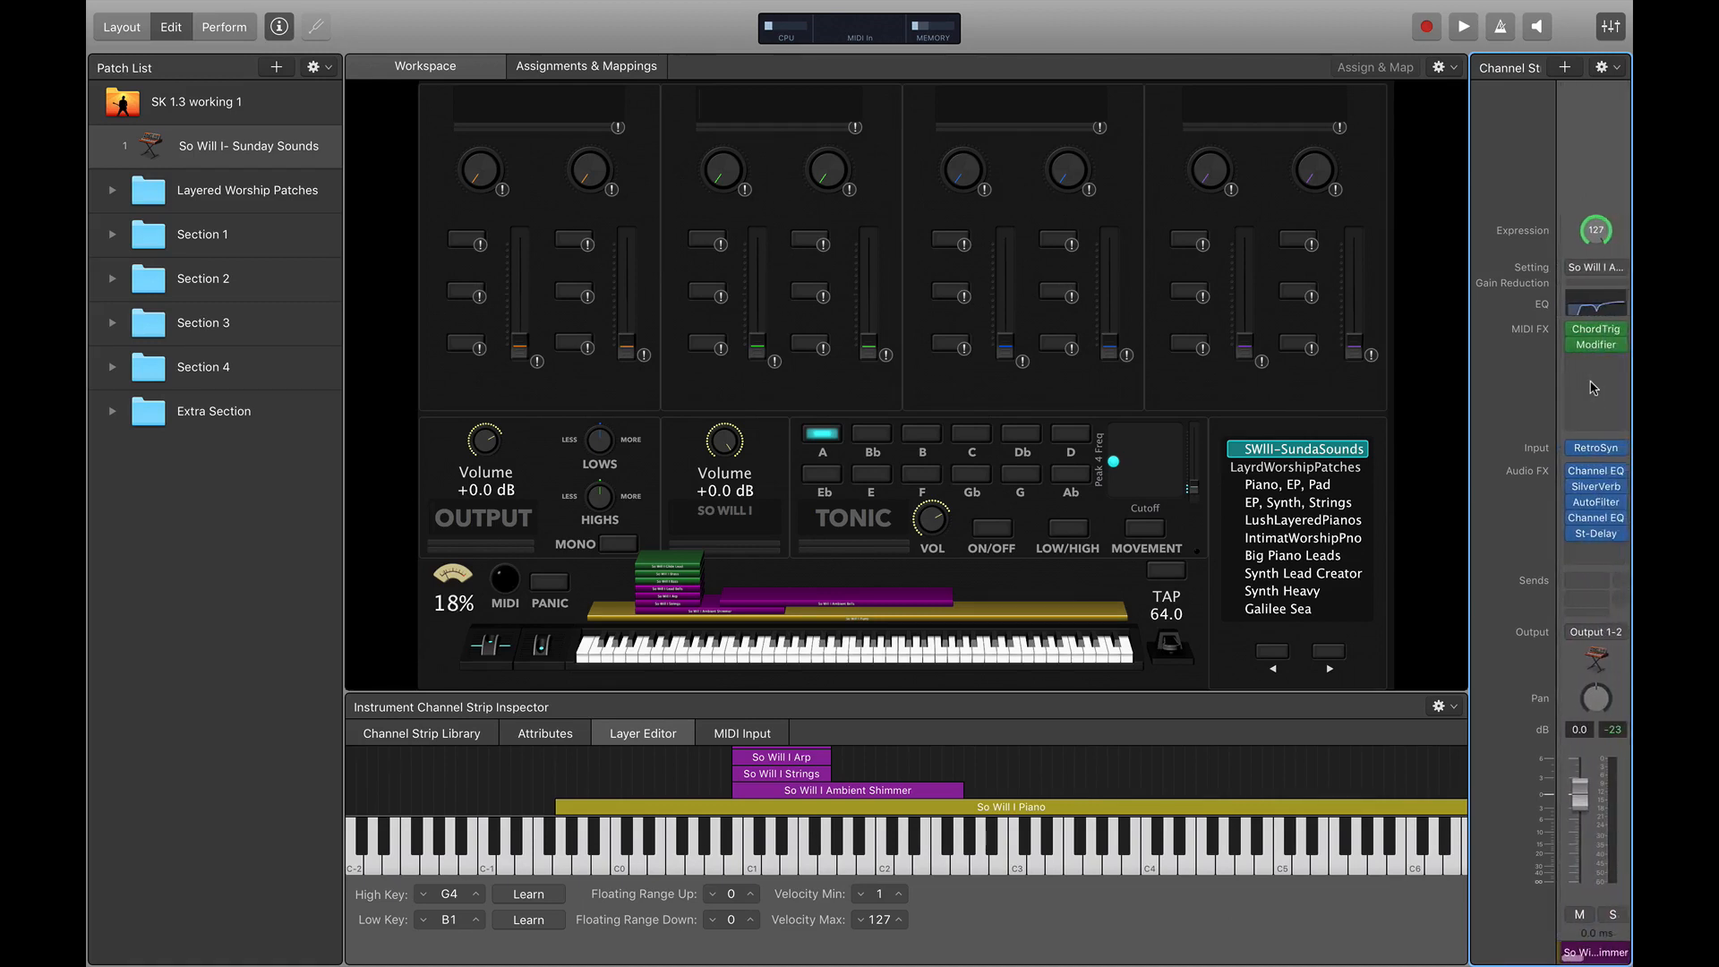
click(1591, 132)
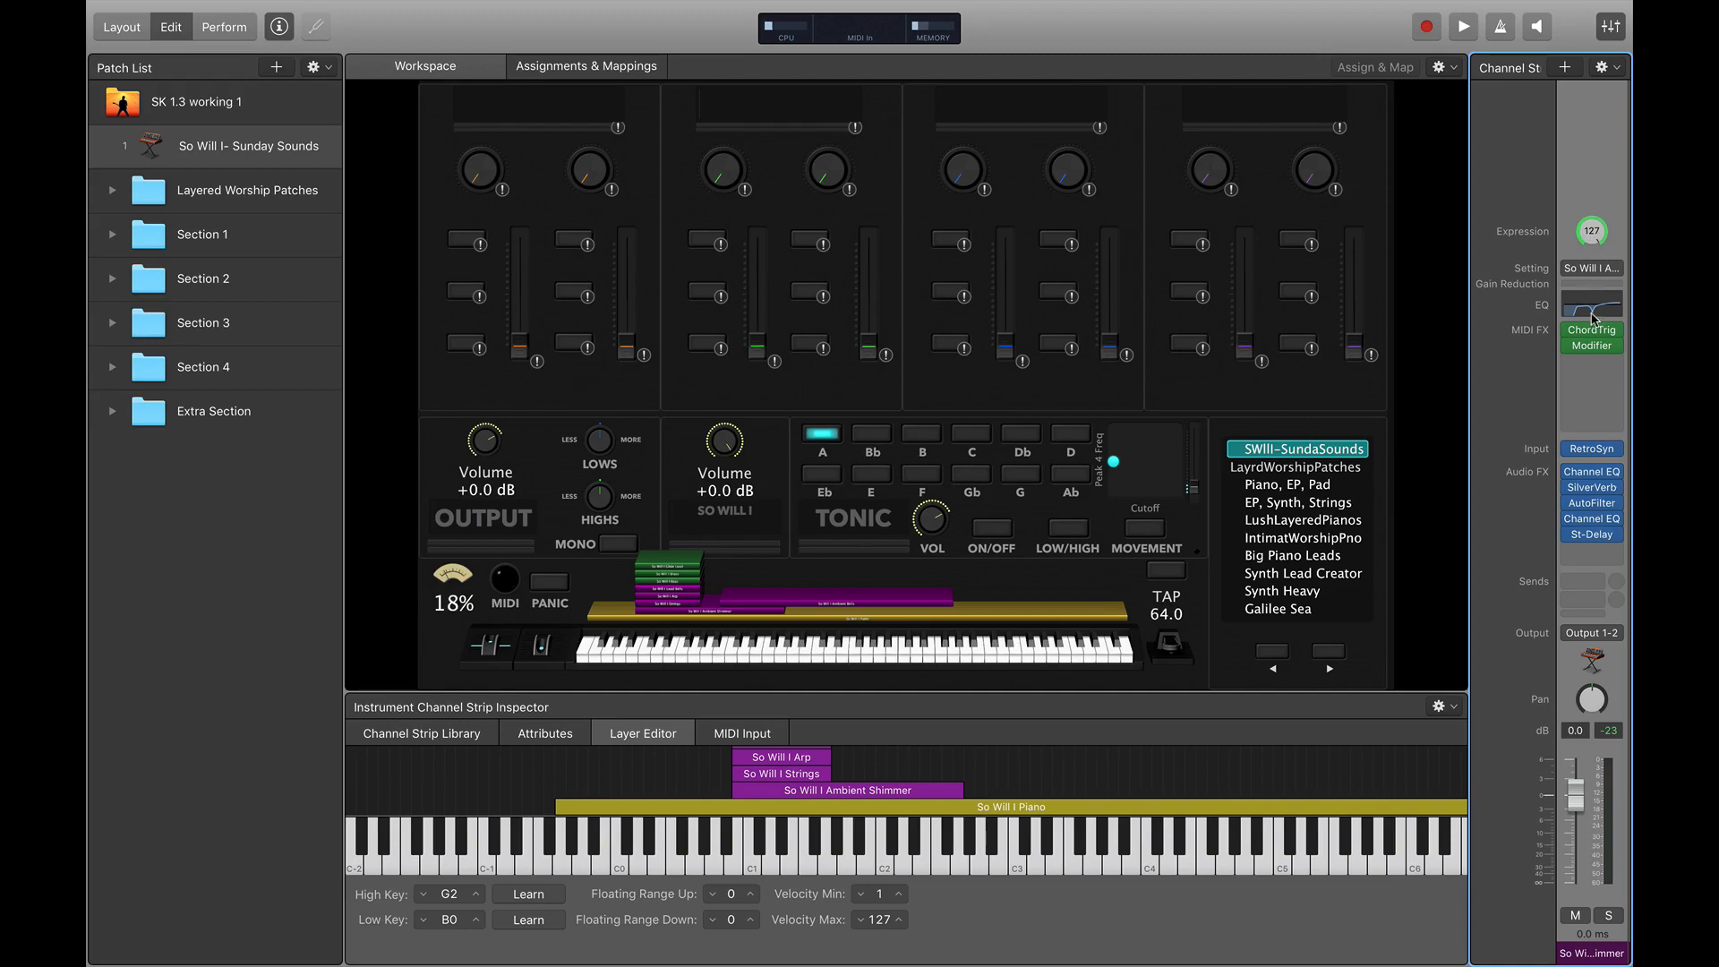
mouse_move(1592, 330)
click(1592, 331)
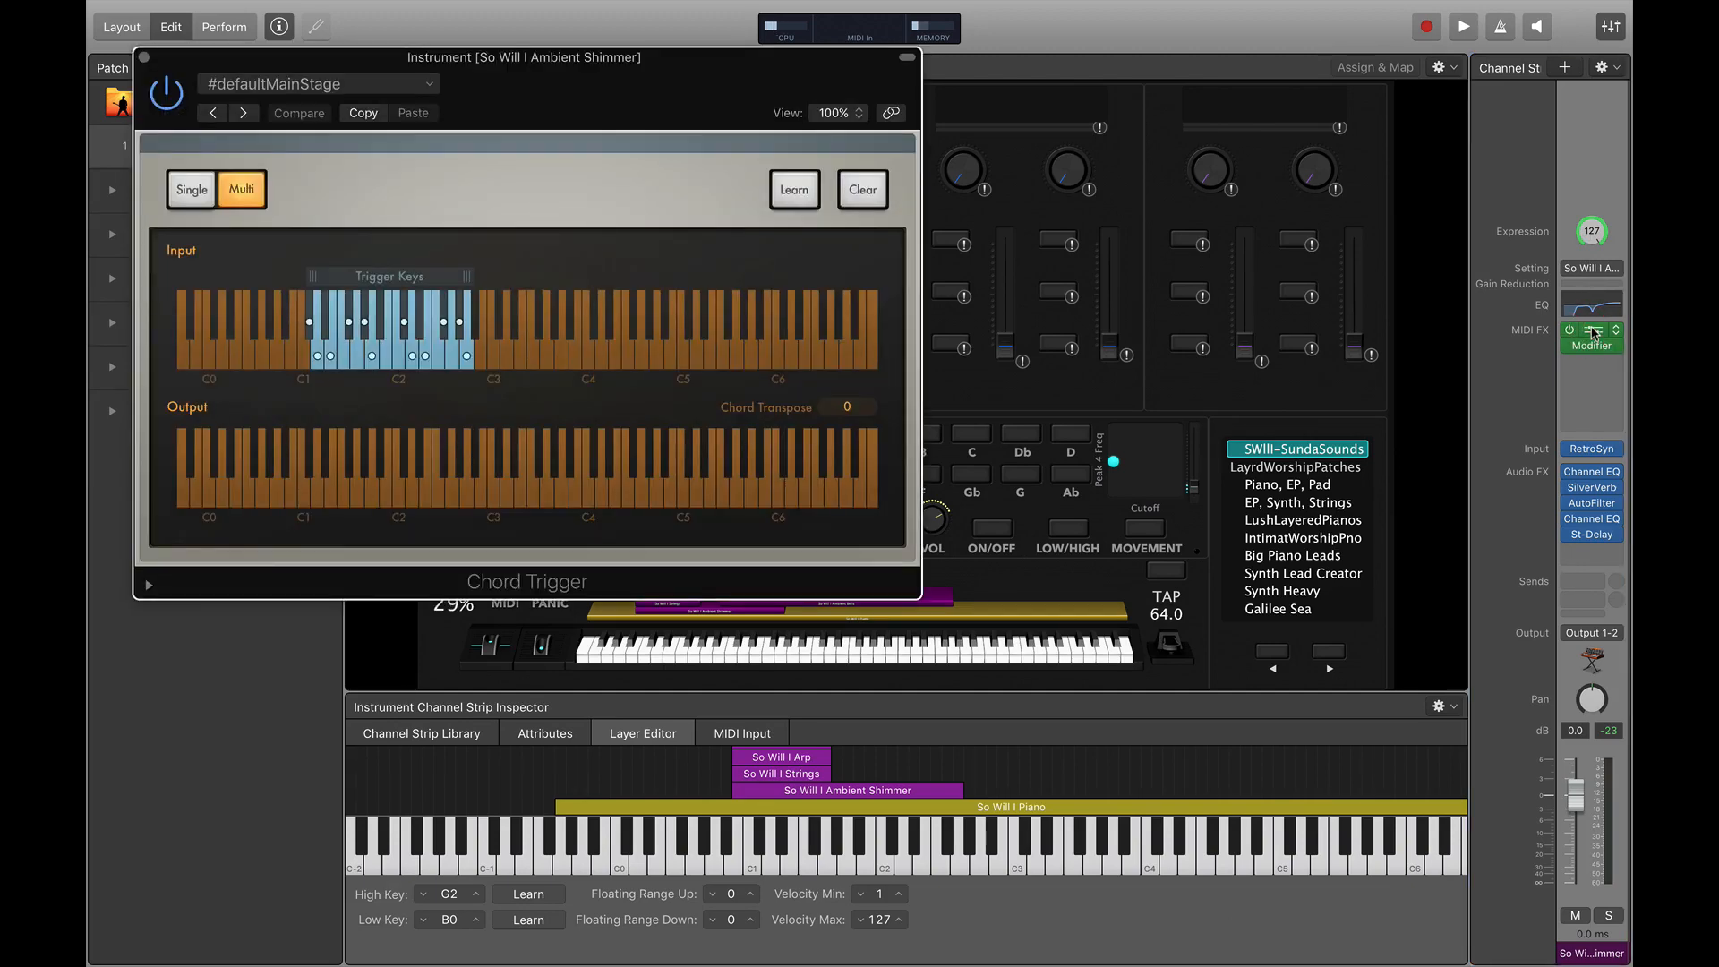
Step: Reposition the Chord Trigger window over the workspace and turn on its link option
drag(704, 82, 1056, 46)
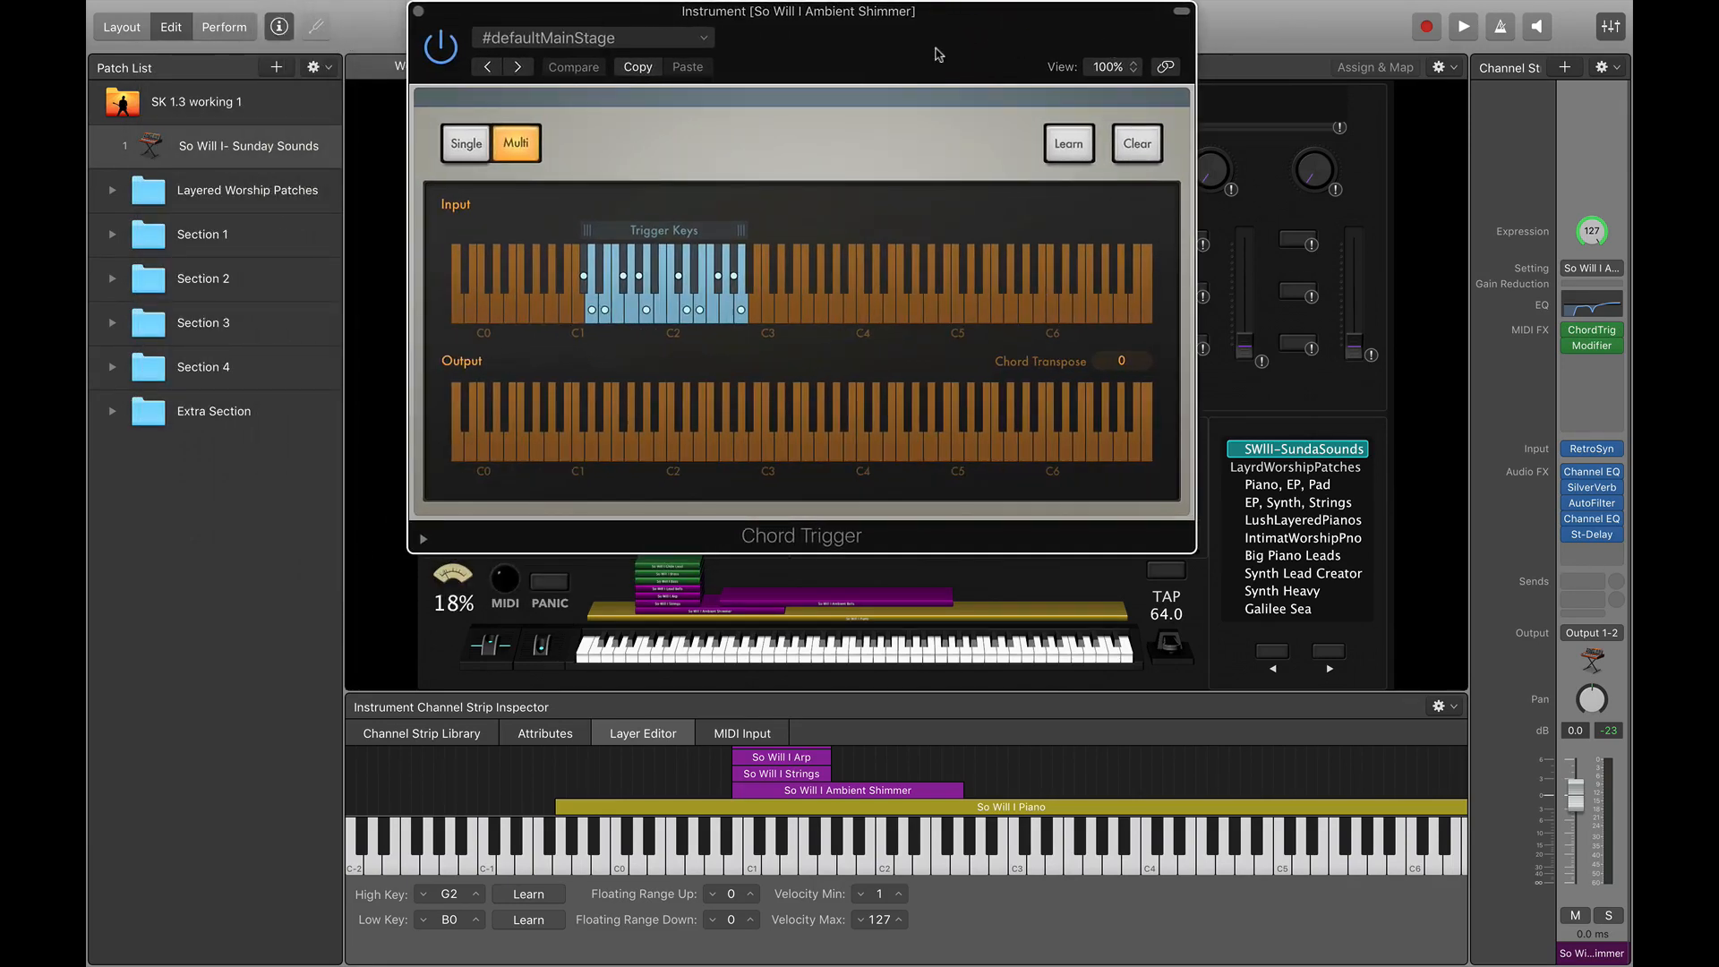
click(1167, 69)
drag(882, 49, 885, 49)
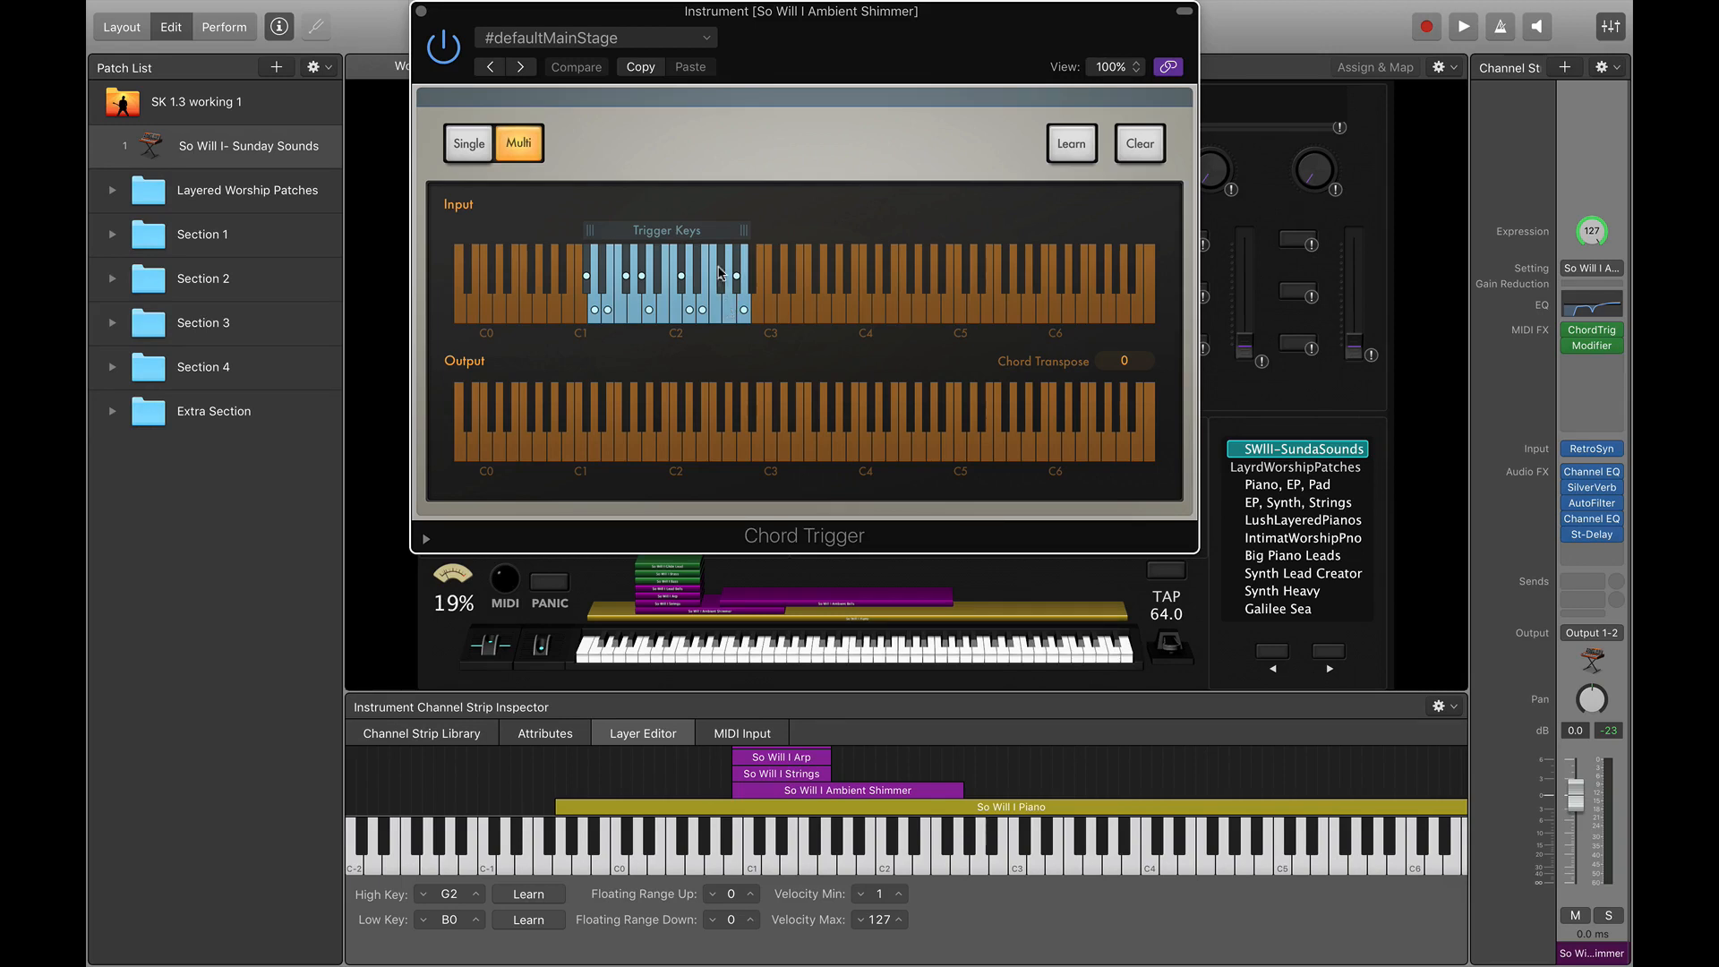
Step: Shift the Ambient Shimmer Chord Trigger's input trigger keys down a whole step to span B0 to G2
click(670, 233)
drag(671, 233, 656, 234)
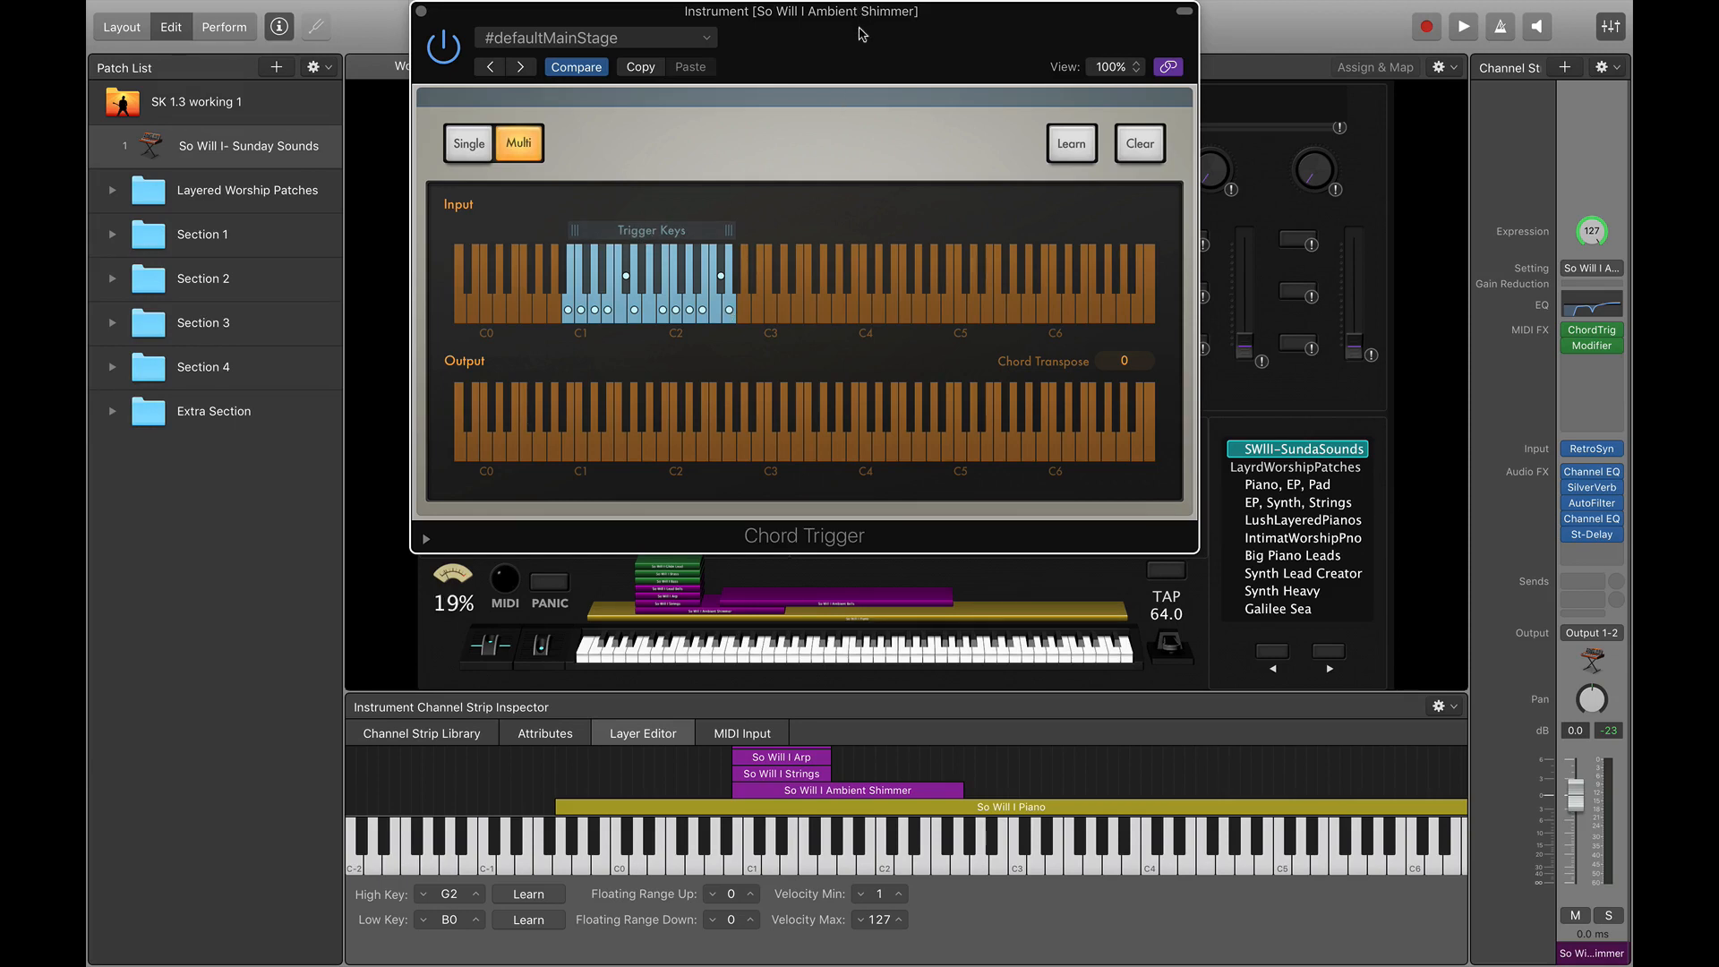
drag(860, 34, 842, 34)
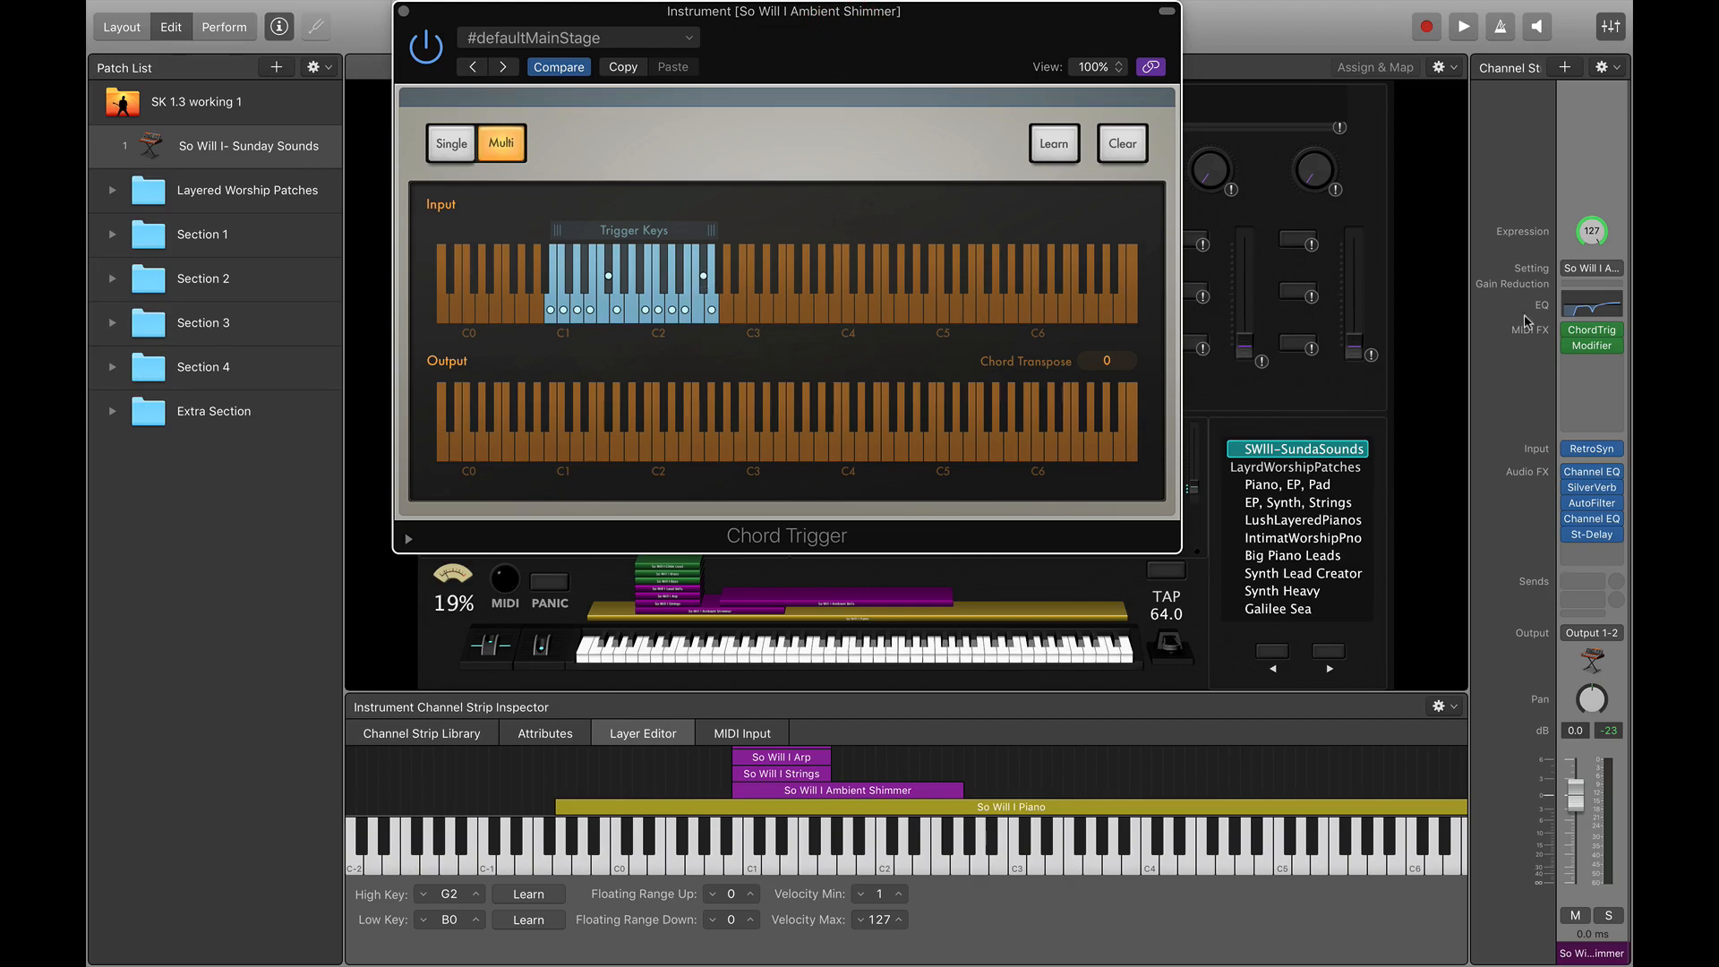
Step: Shift the So Will I Strings Chord Trigger's input trigger keys down a whole step to span B0 to G1
scroll(1591, 325, right, 4)
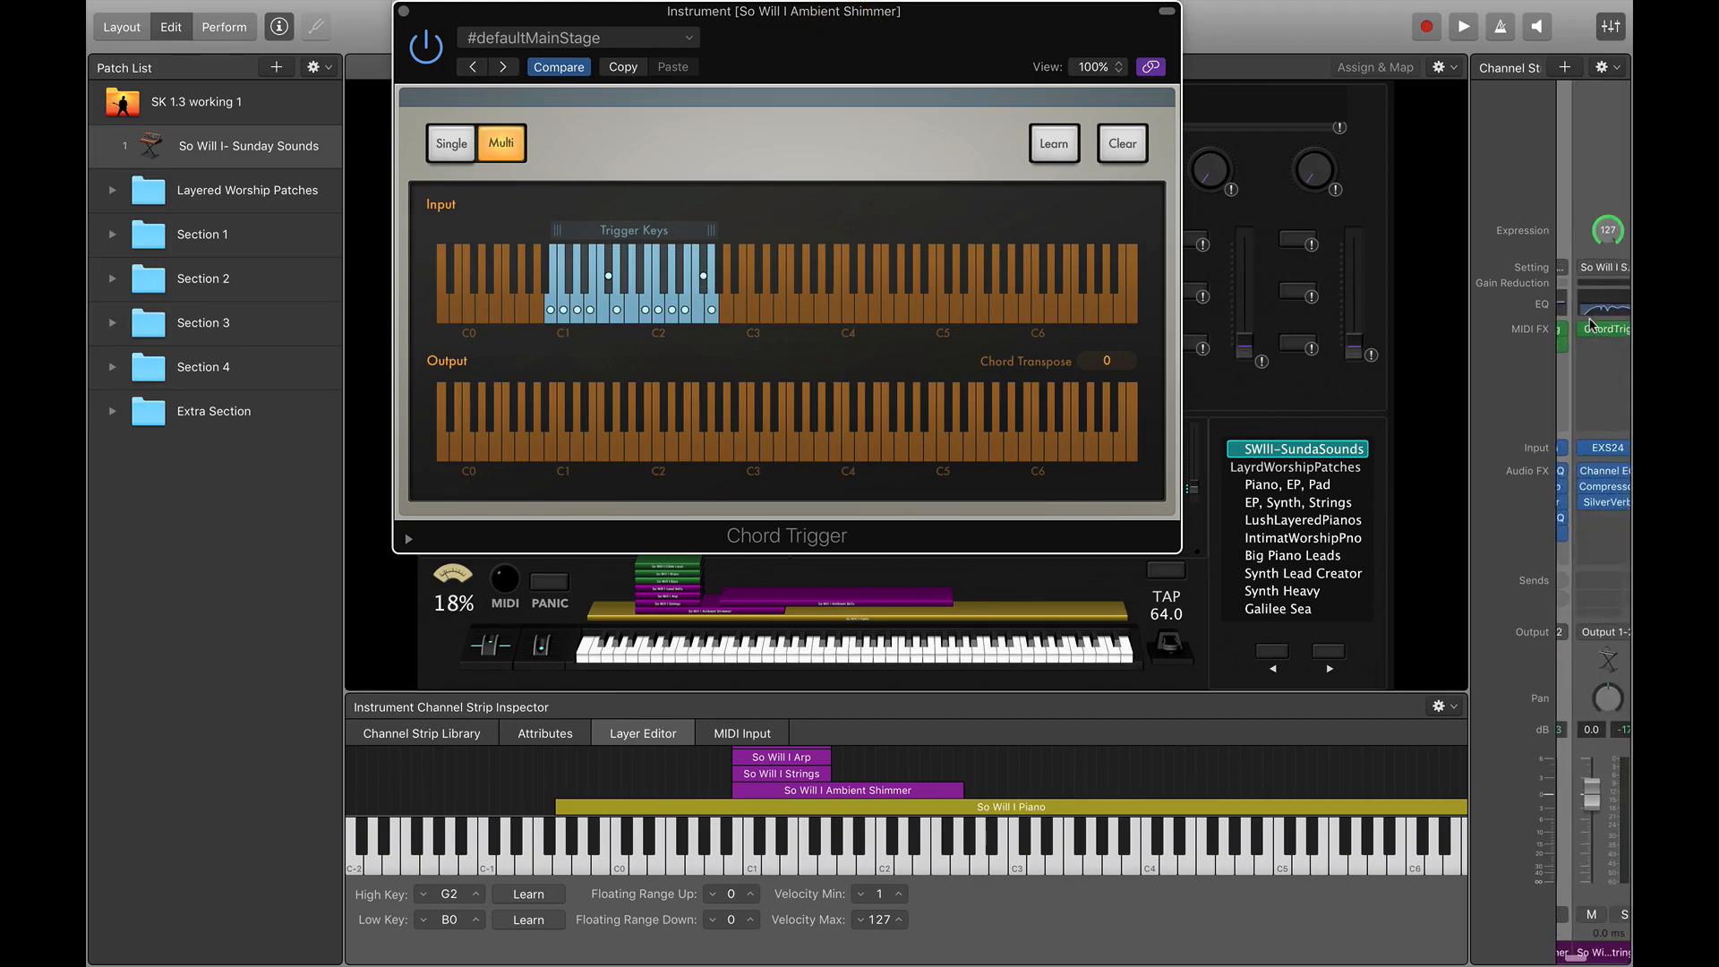
click(1591, 143)
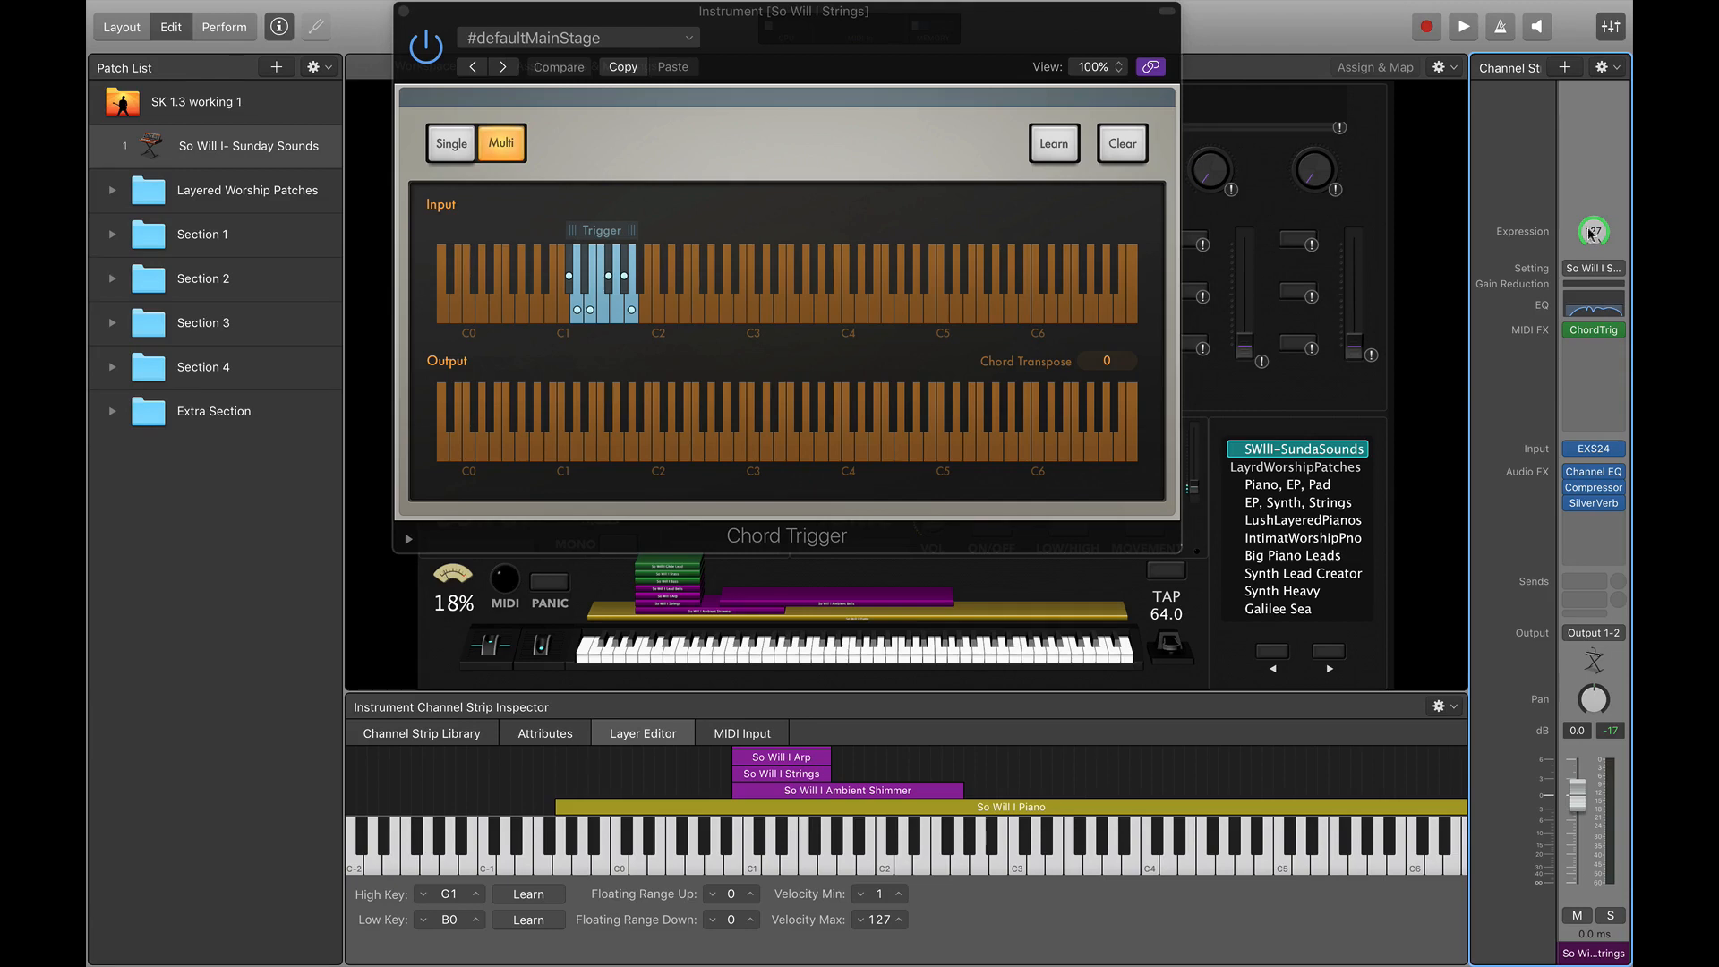
scroll(1594, 204, left, 1)
scroll(1591, 179, right, 3)
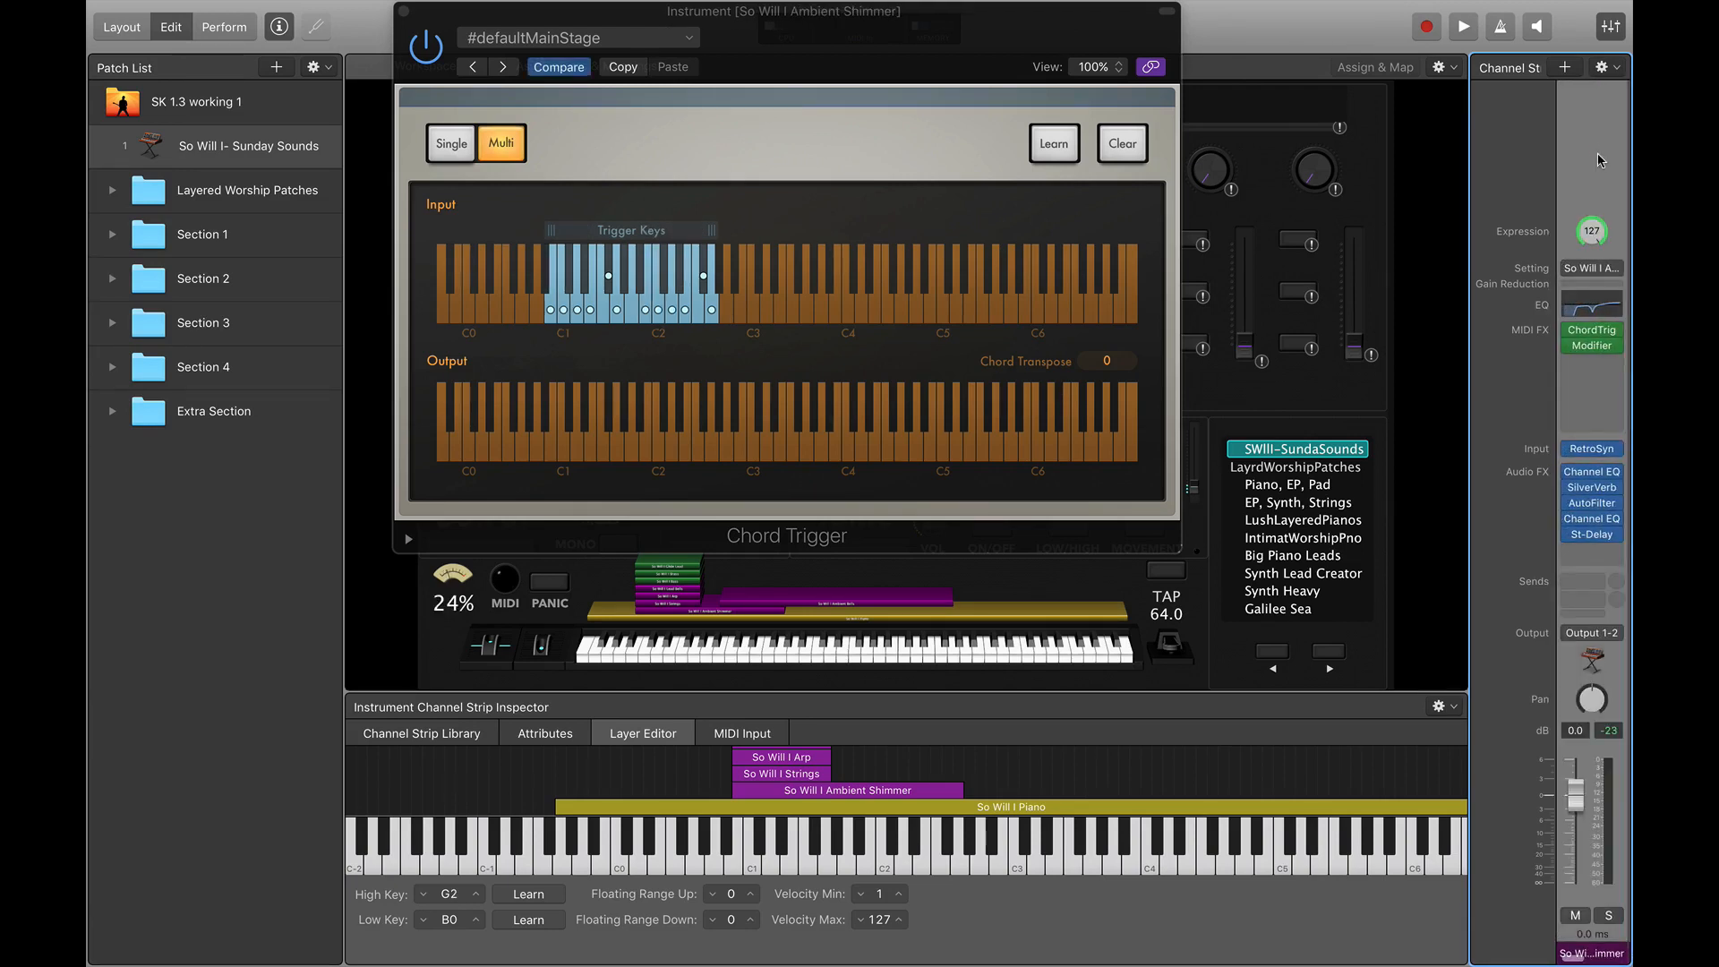
scroll(1599, 159, right, 2)
click(1595, 137)
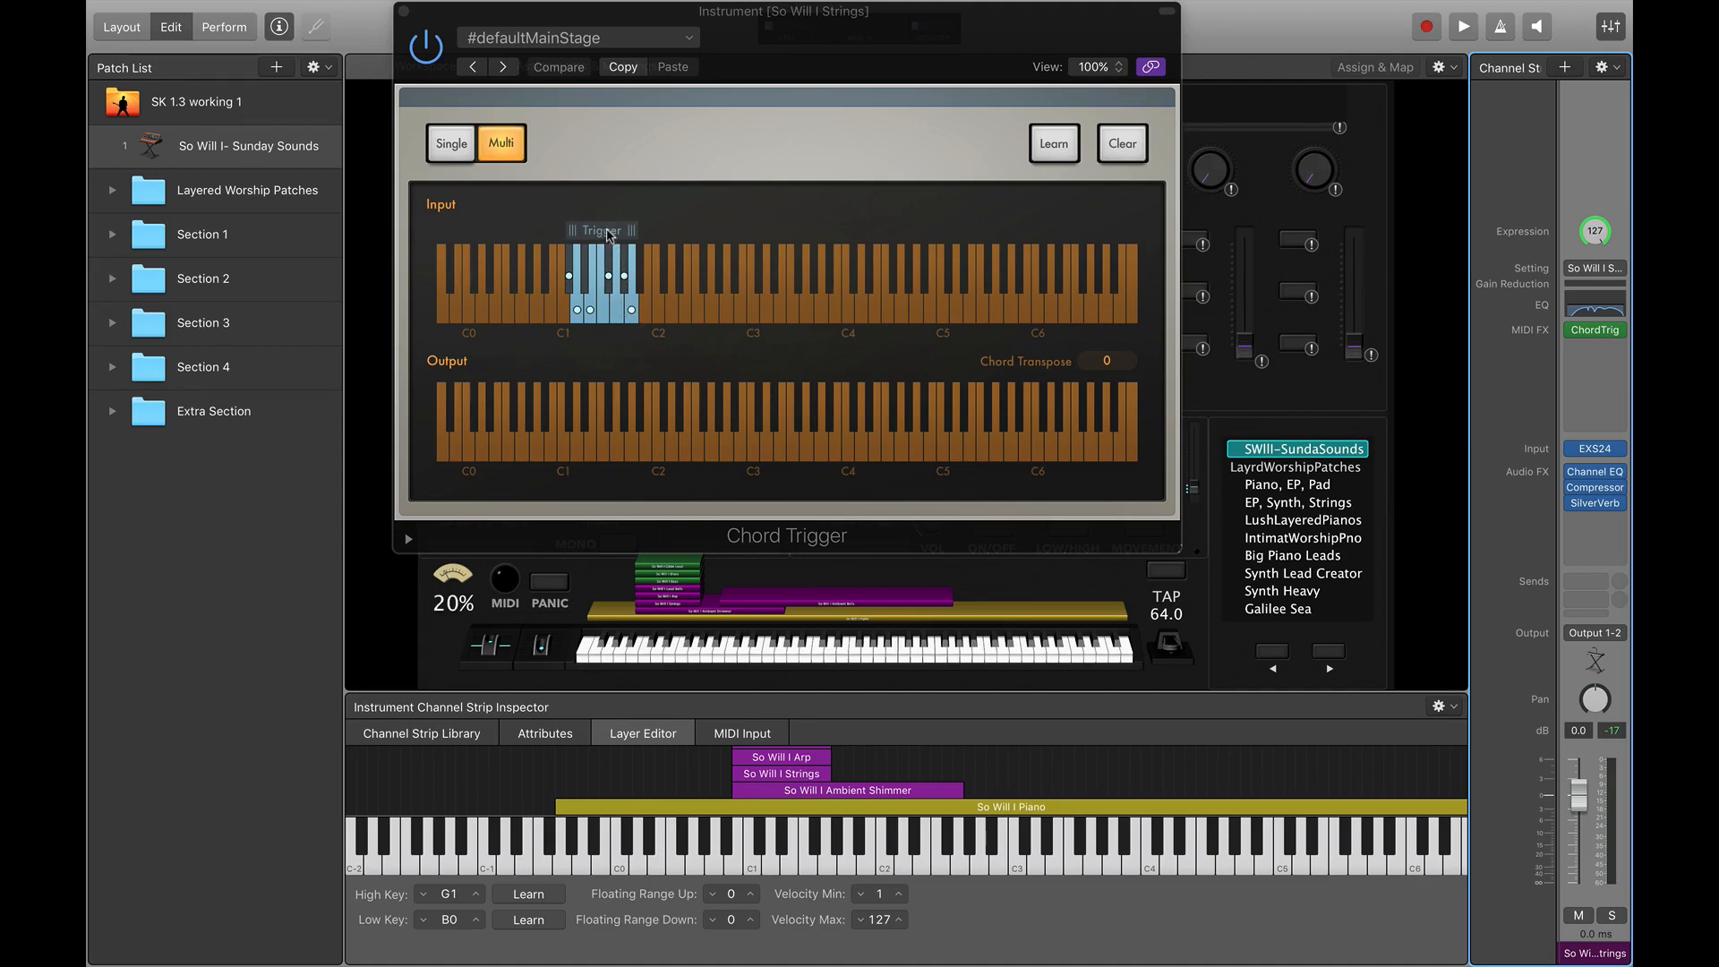
drag(605, 234, 589, 235)
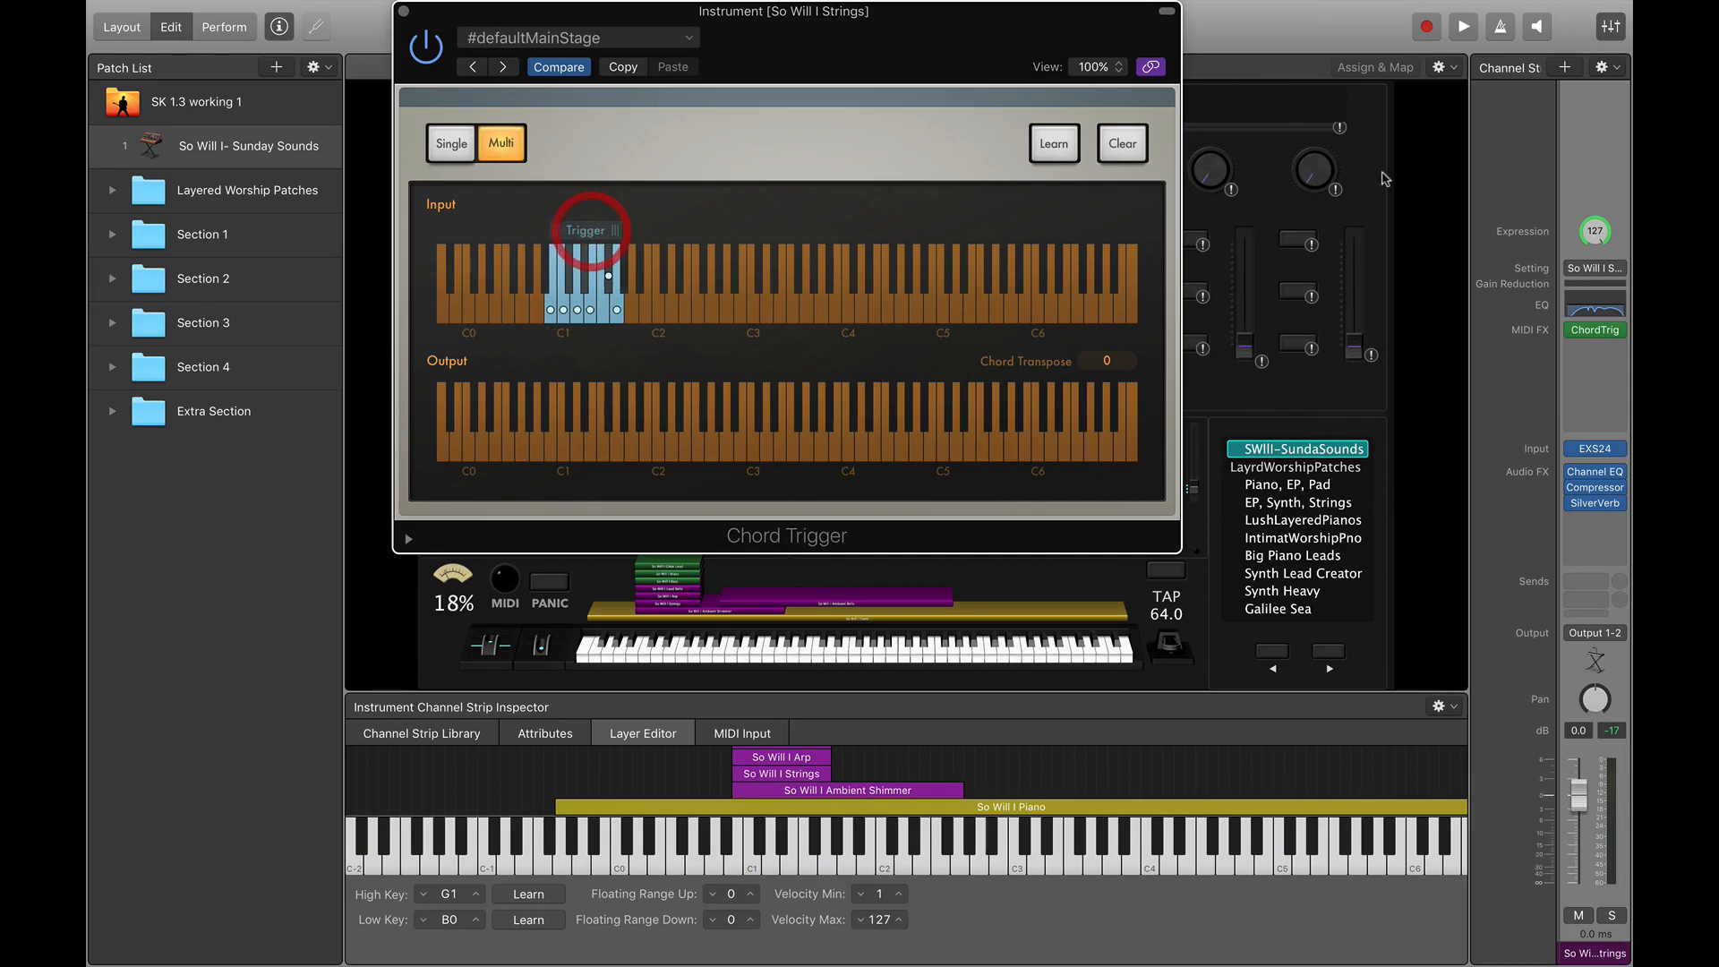
Step: Shift the So Will I Arp Chord Trigger's input trigger keys down a whole step to span B0 to G1
scroll(1568, 190, right, 3)
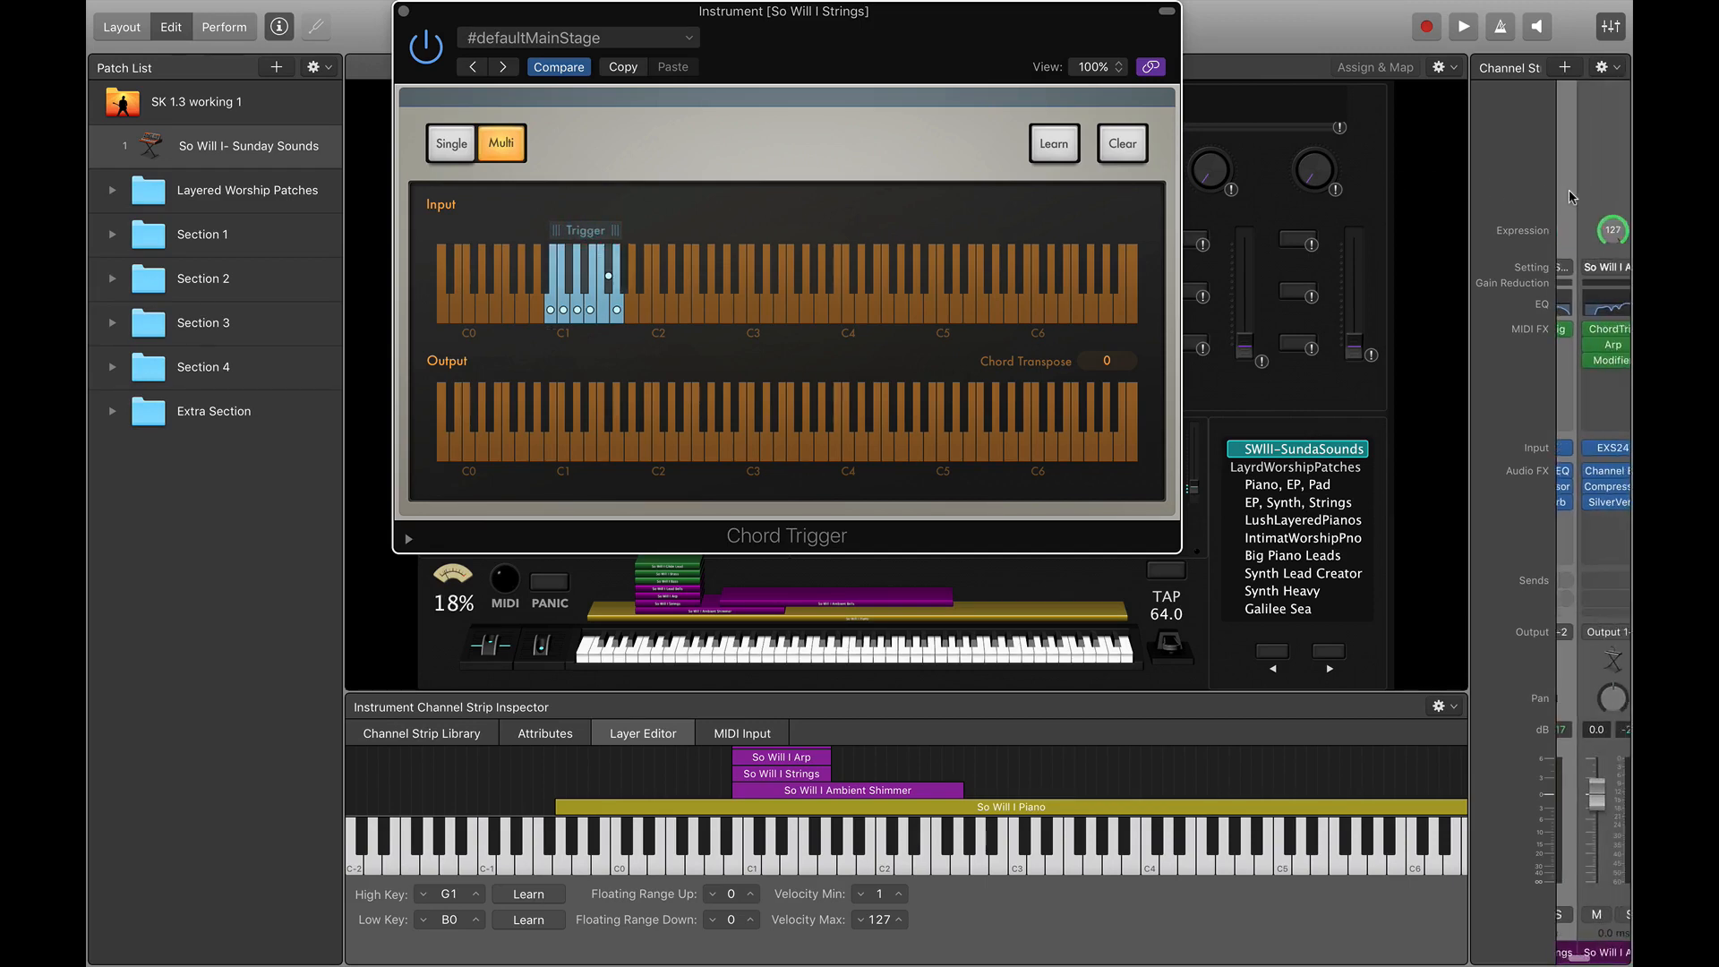
click(1604, 127)
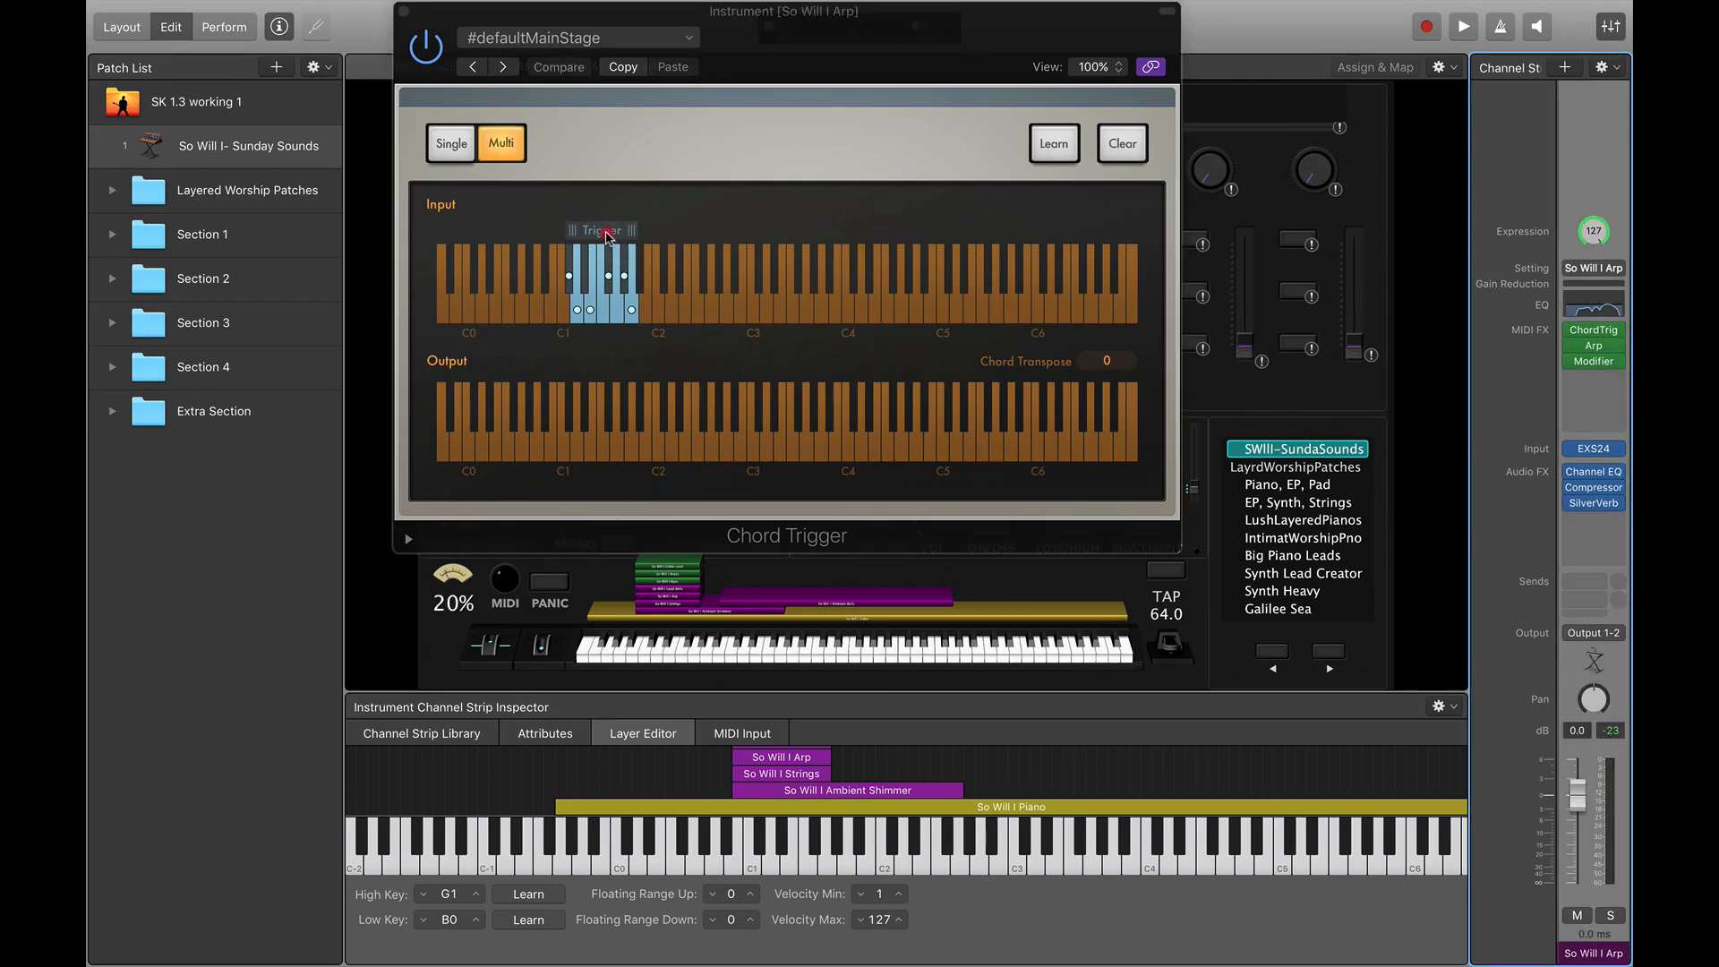
drag(606, 235, 592, 236)
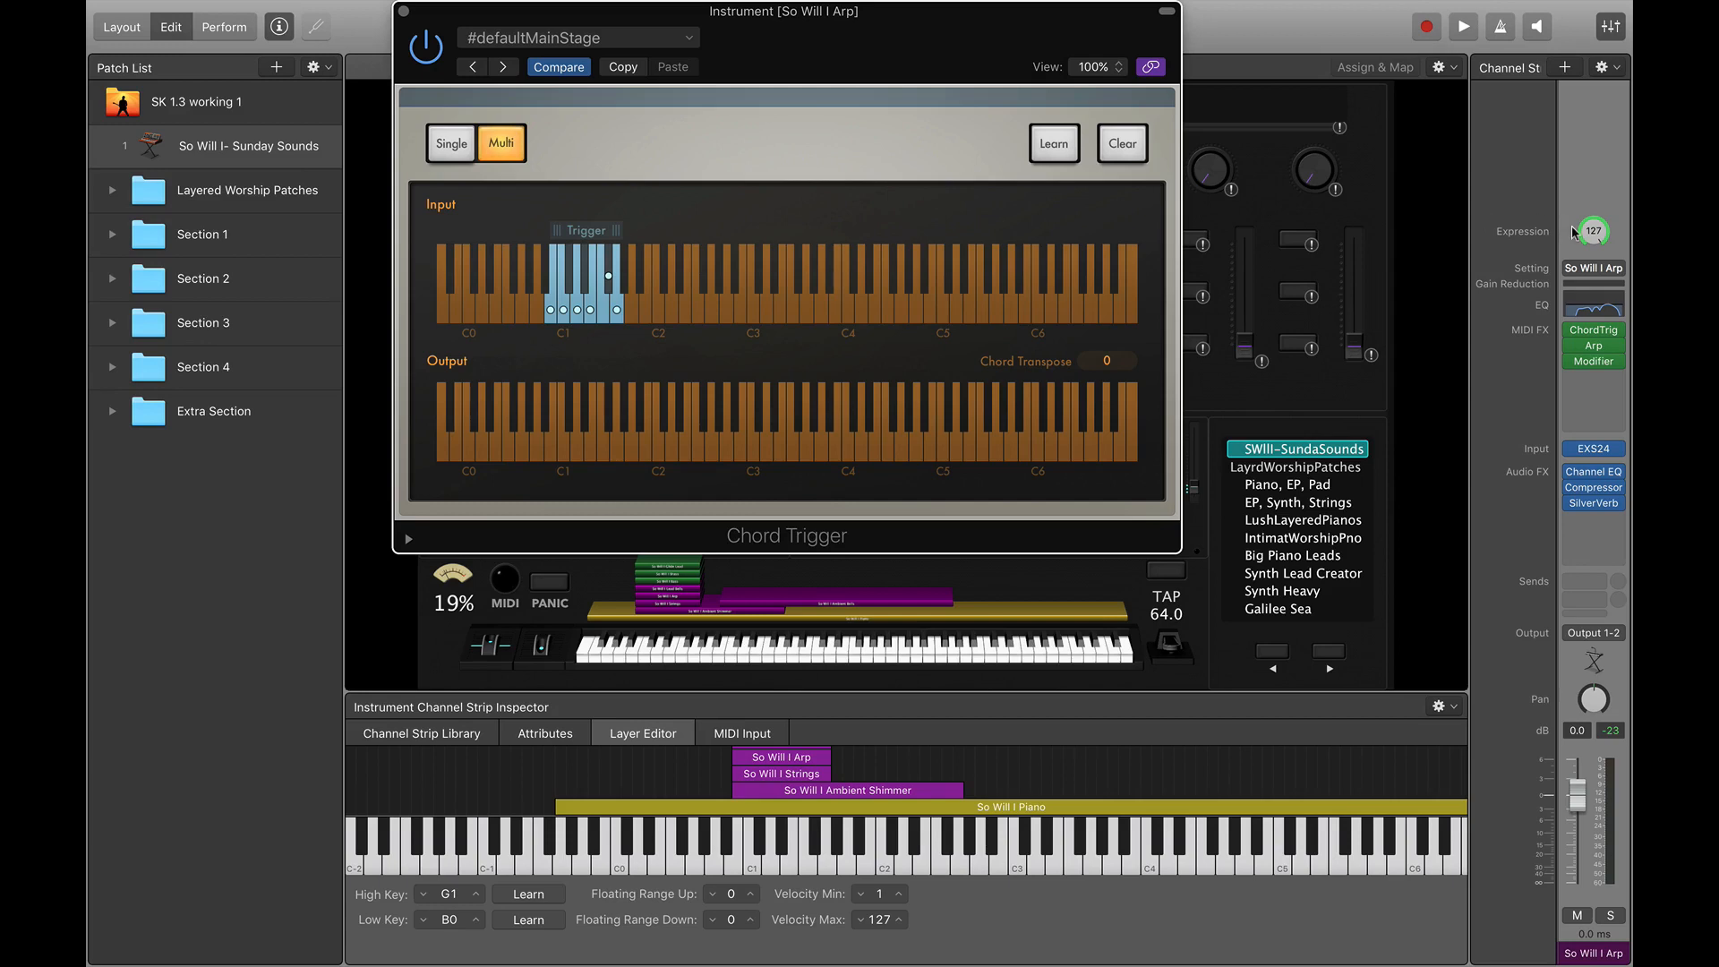
Step: Shift the input trigger keys of the So Will I Lead Bells strip's first Chord Trigger down a whole step to span B0 to G1
scroll(1576, 234, right, 3)
scroll(1576, 234, right, 1)
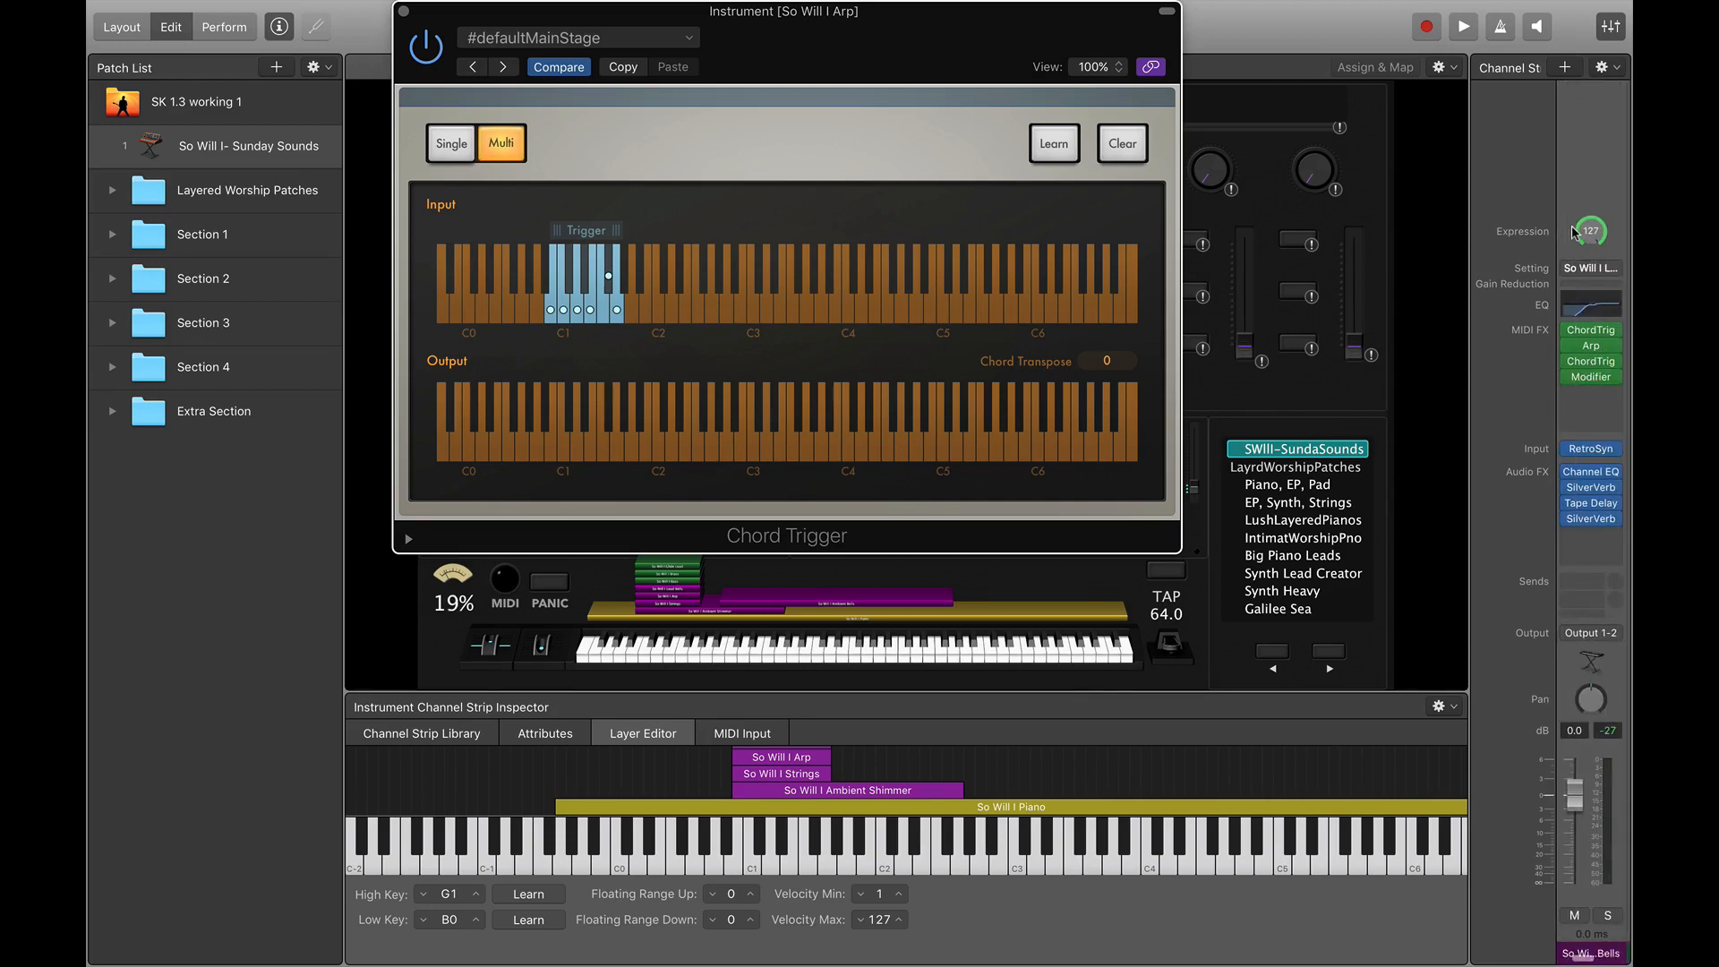
click(1581, 142)
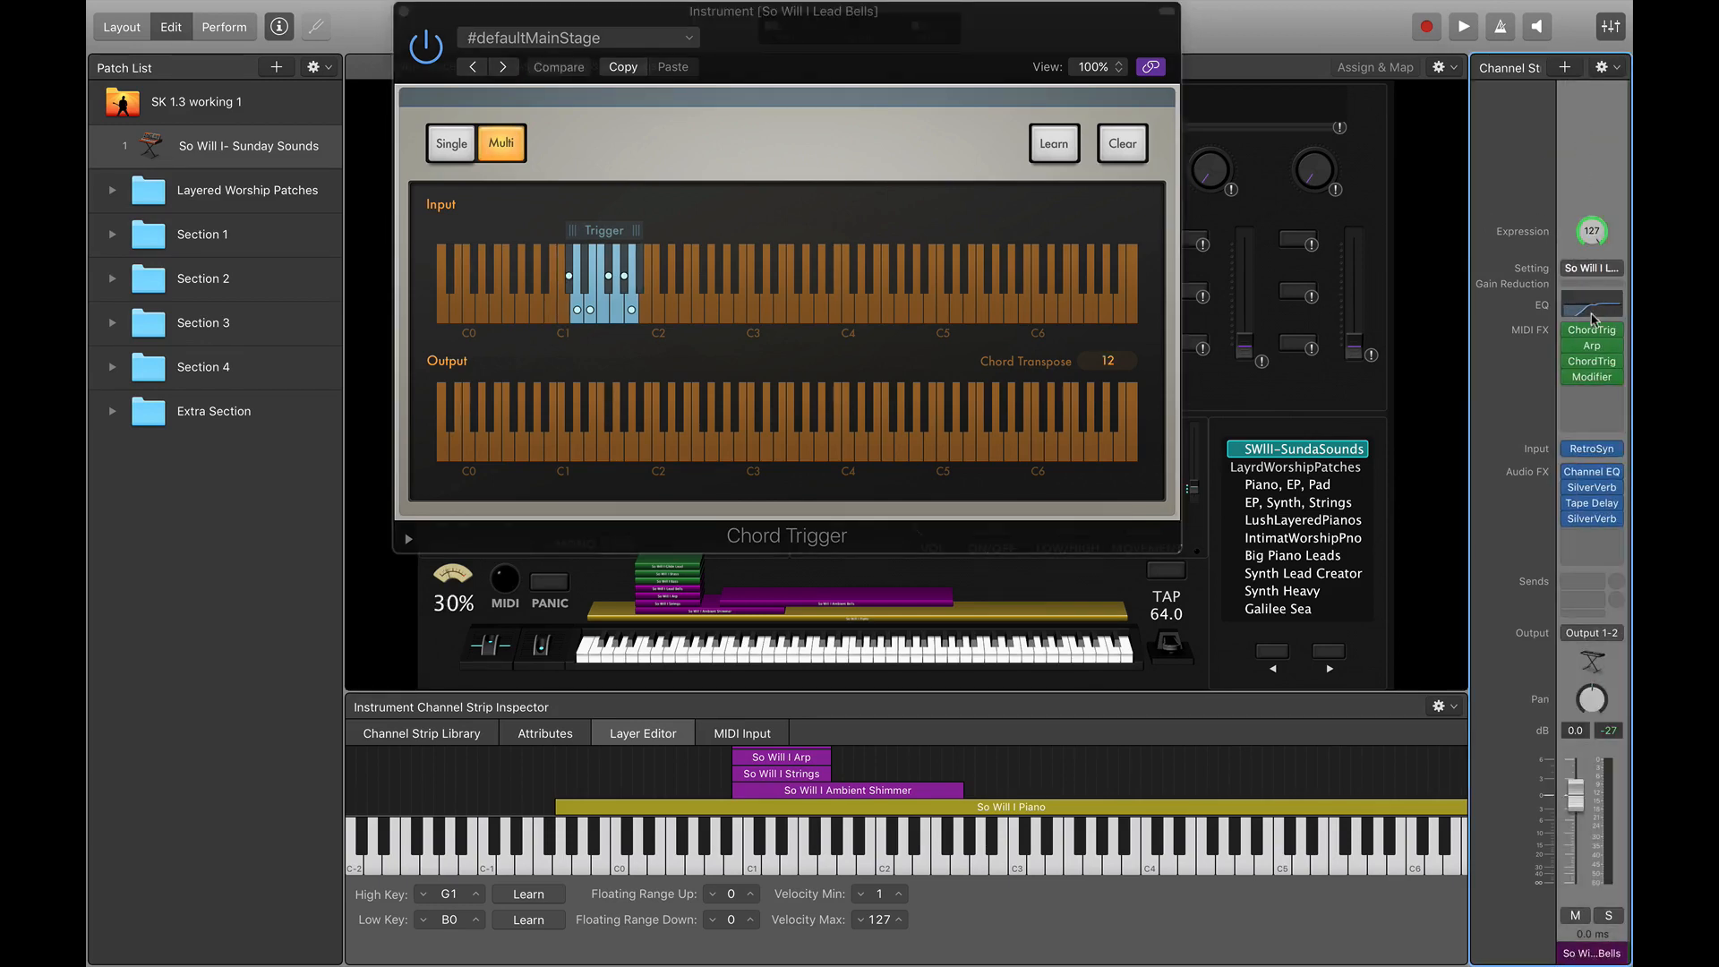
mouse_move(1593, 329)
mouse_move(1593, 363)
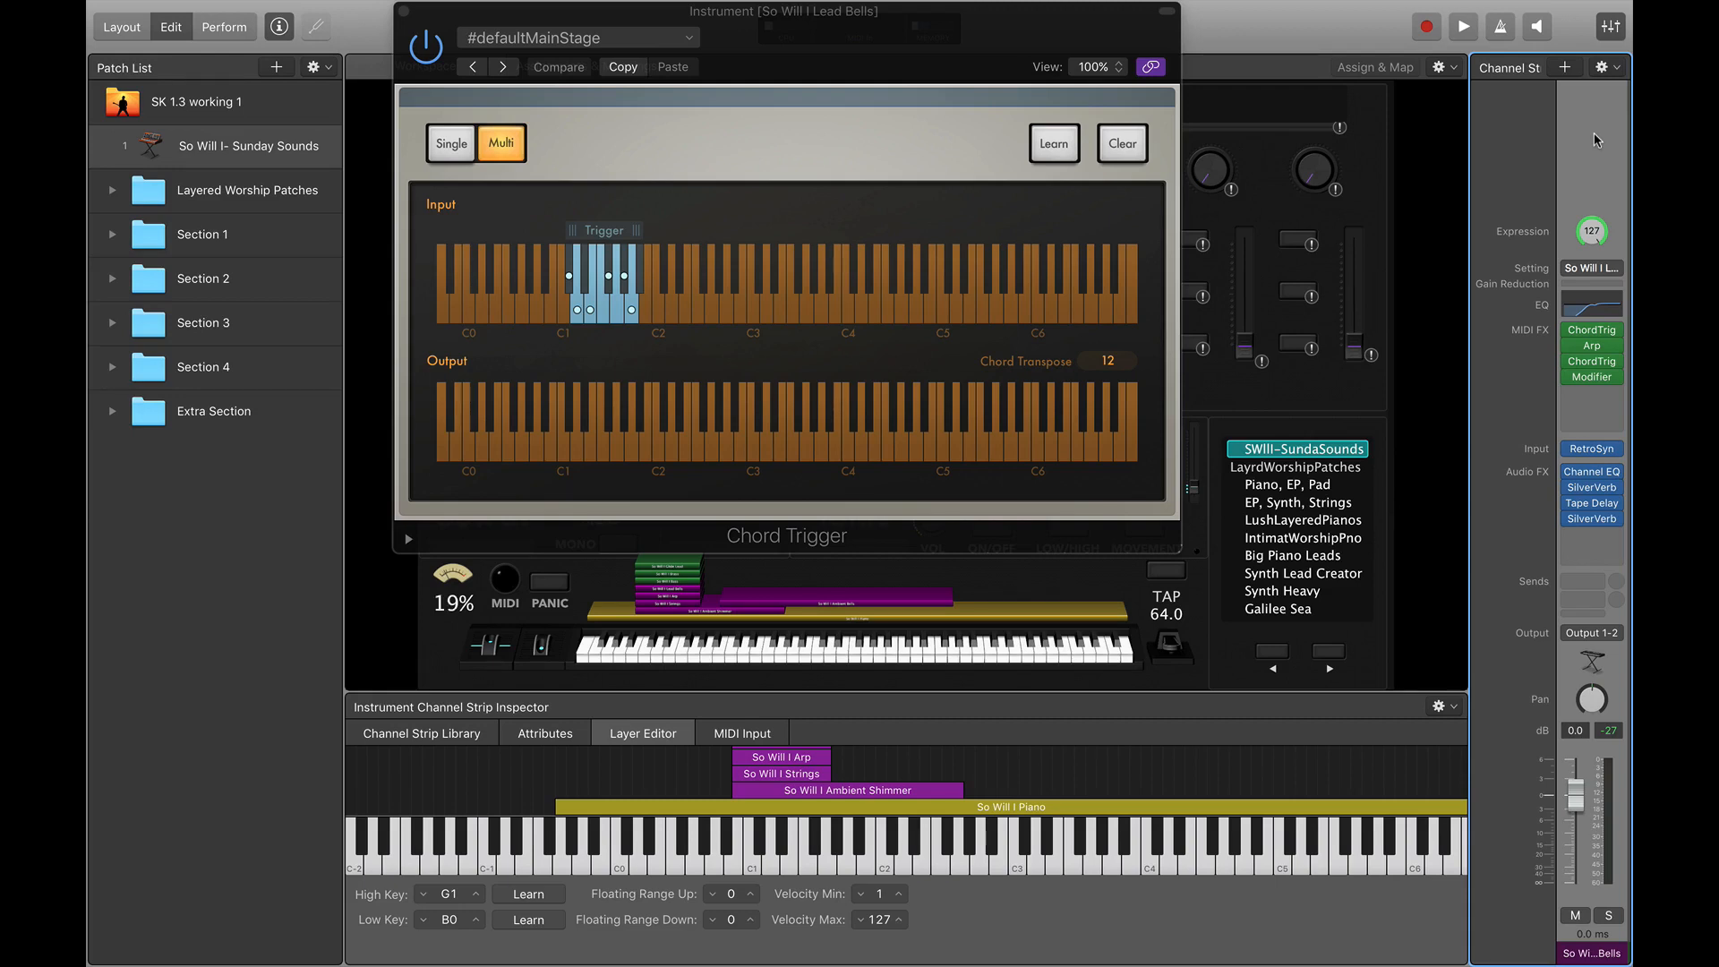
click(1595, 330)
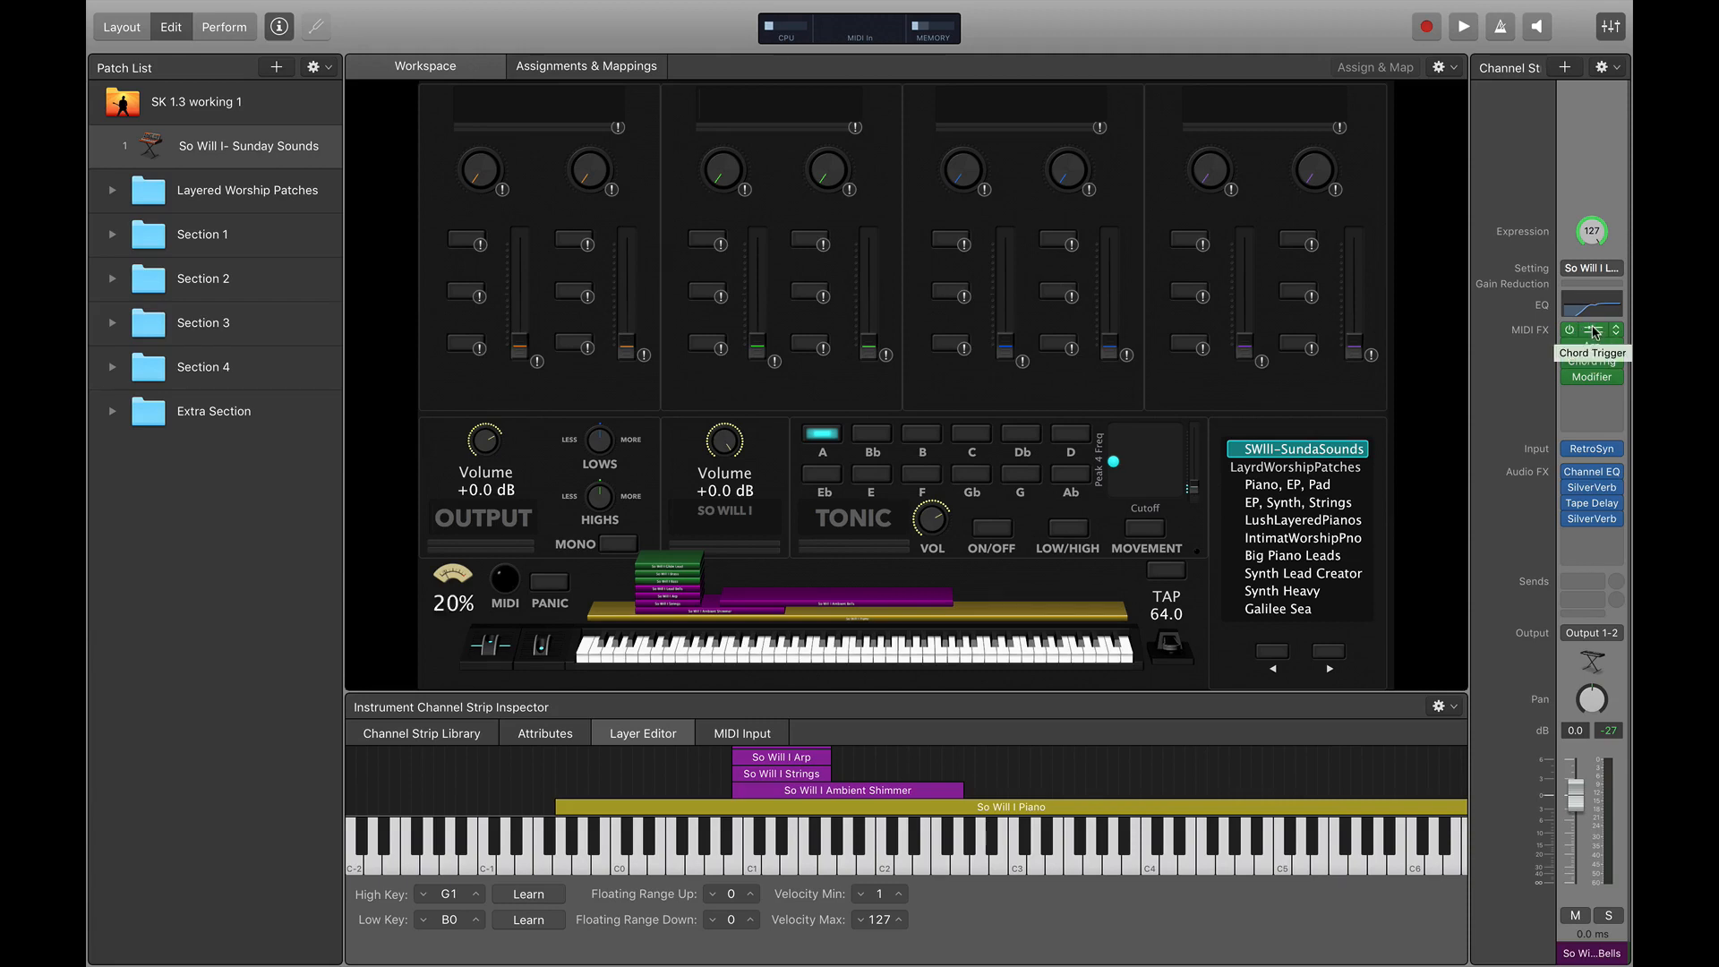
click(1594, 330)
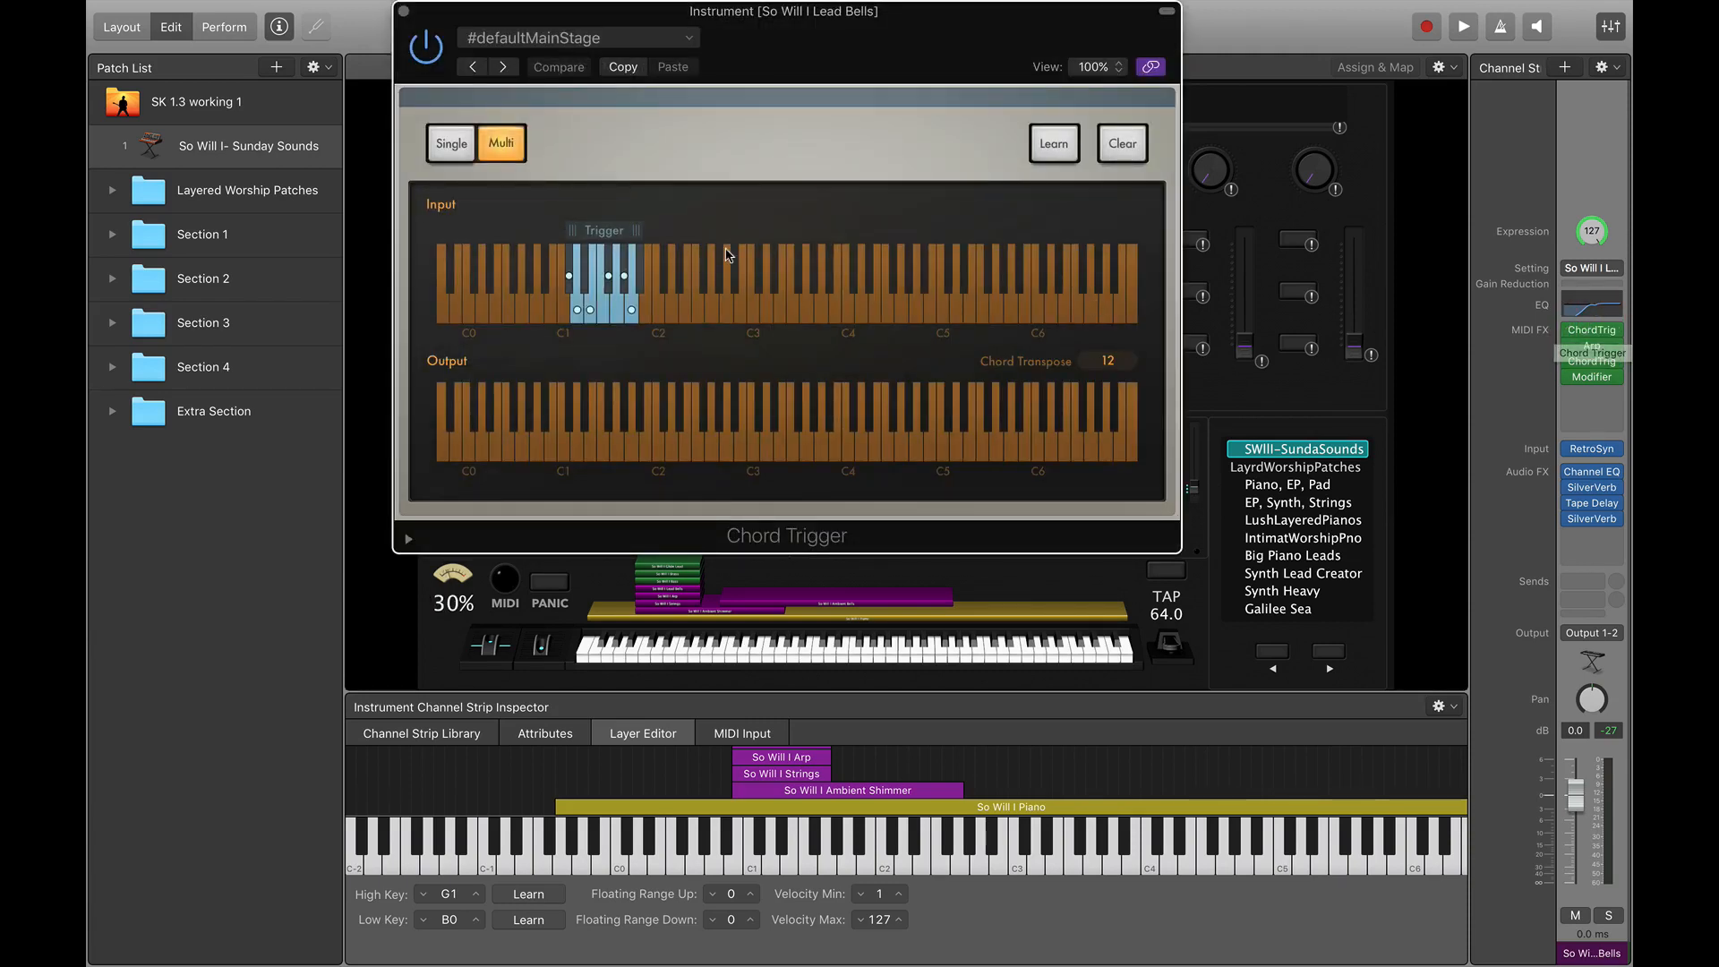
drag(605, 234, 590, 234)
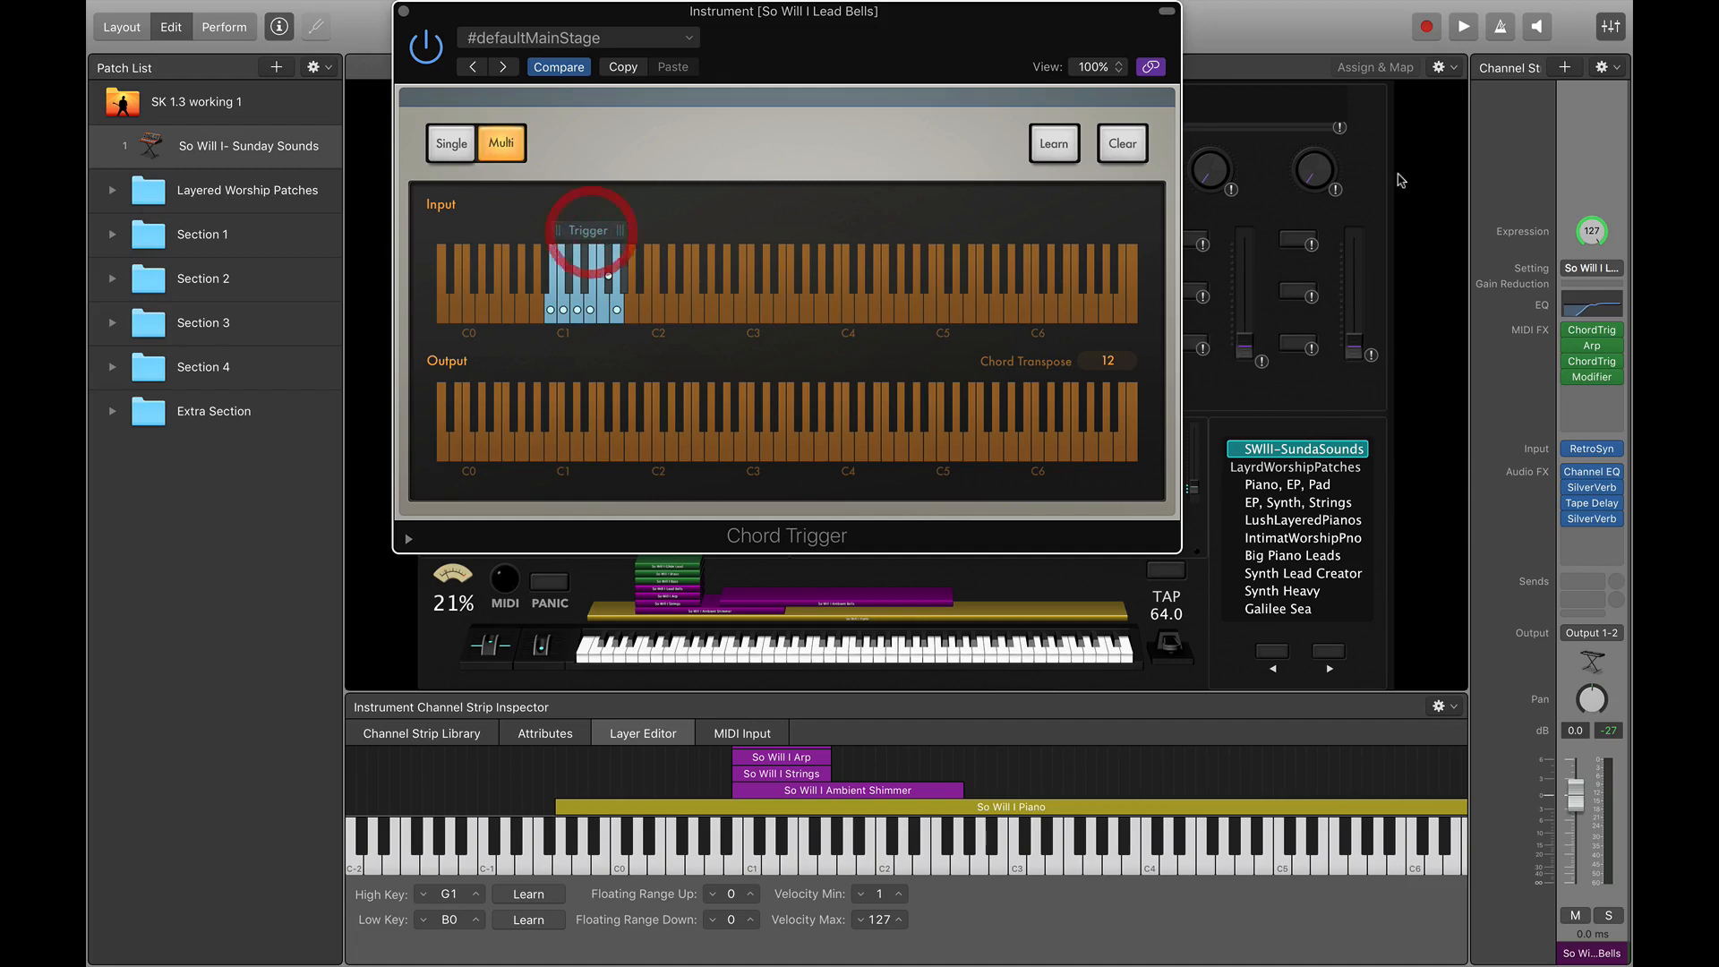
Step: Shift the input trigger keys of the Lead Bells strip's second Chord Trigger down a whole step to span G2 to D3
click(1593, 361)
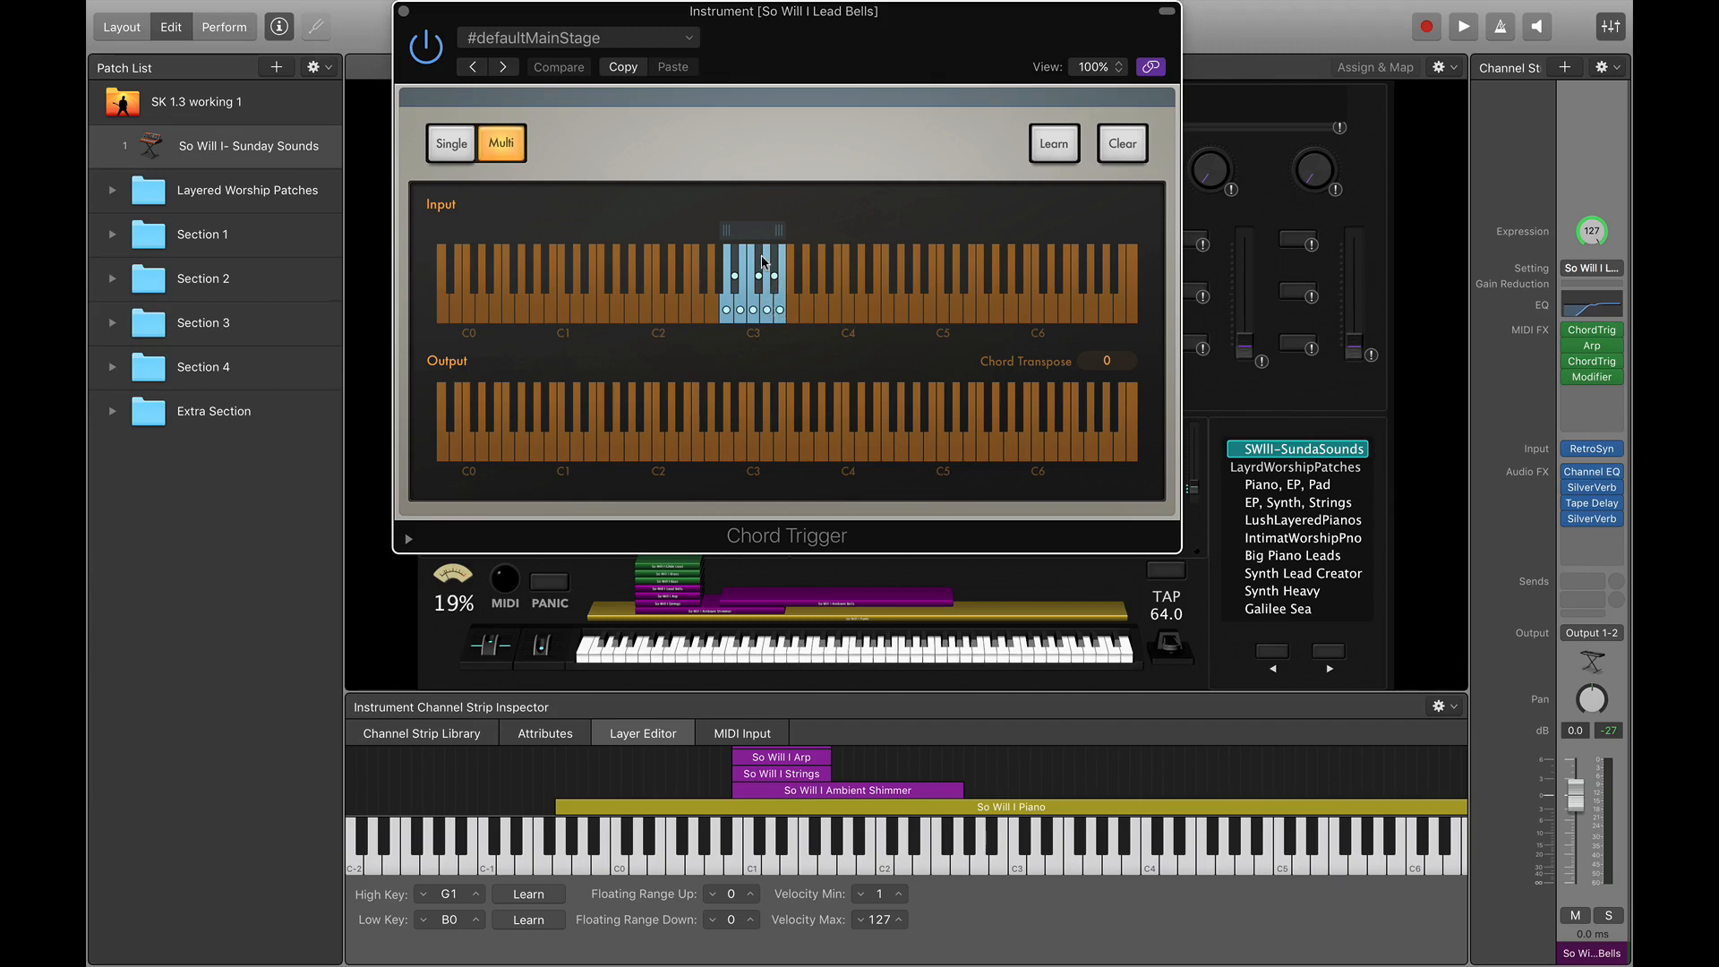
drag(752, 225, 742, 226)
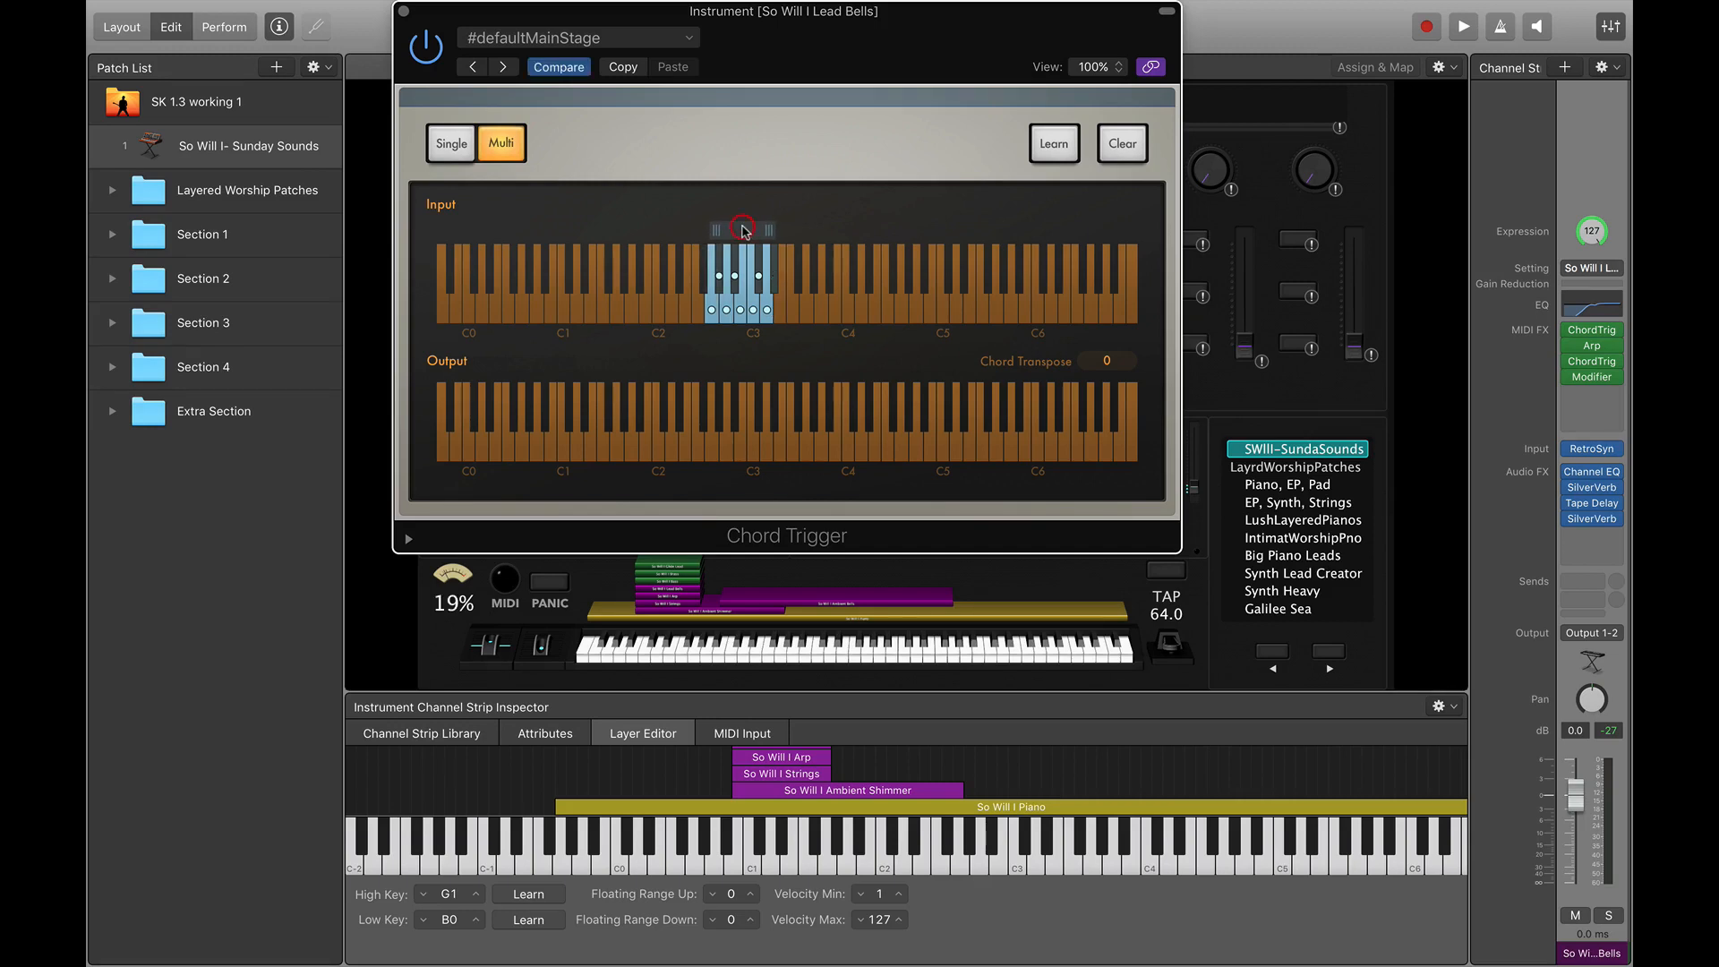
scroll(1596, 227, right, 3)
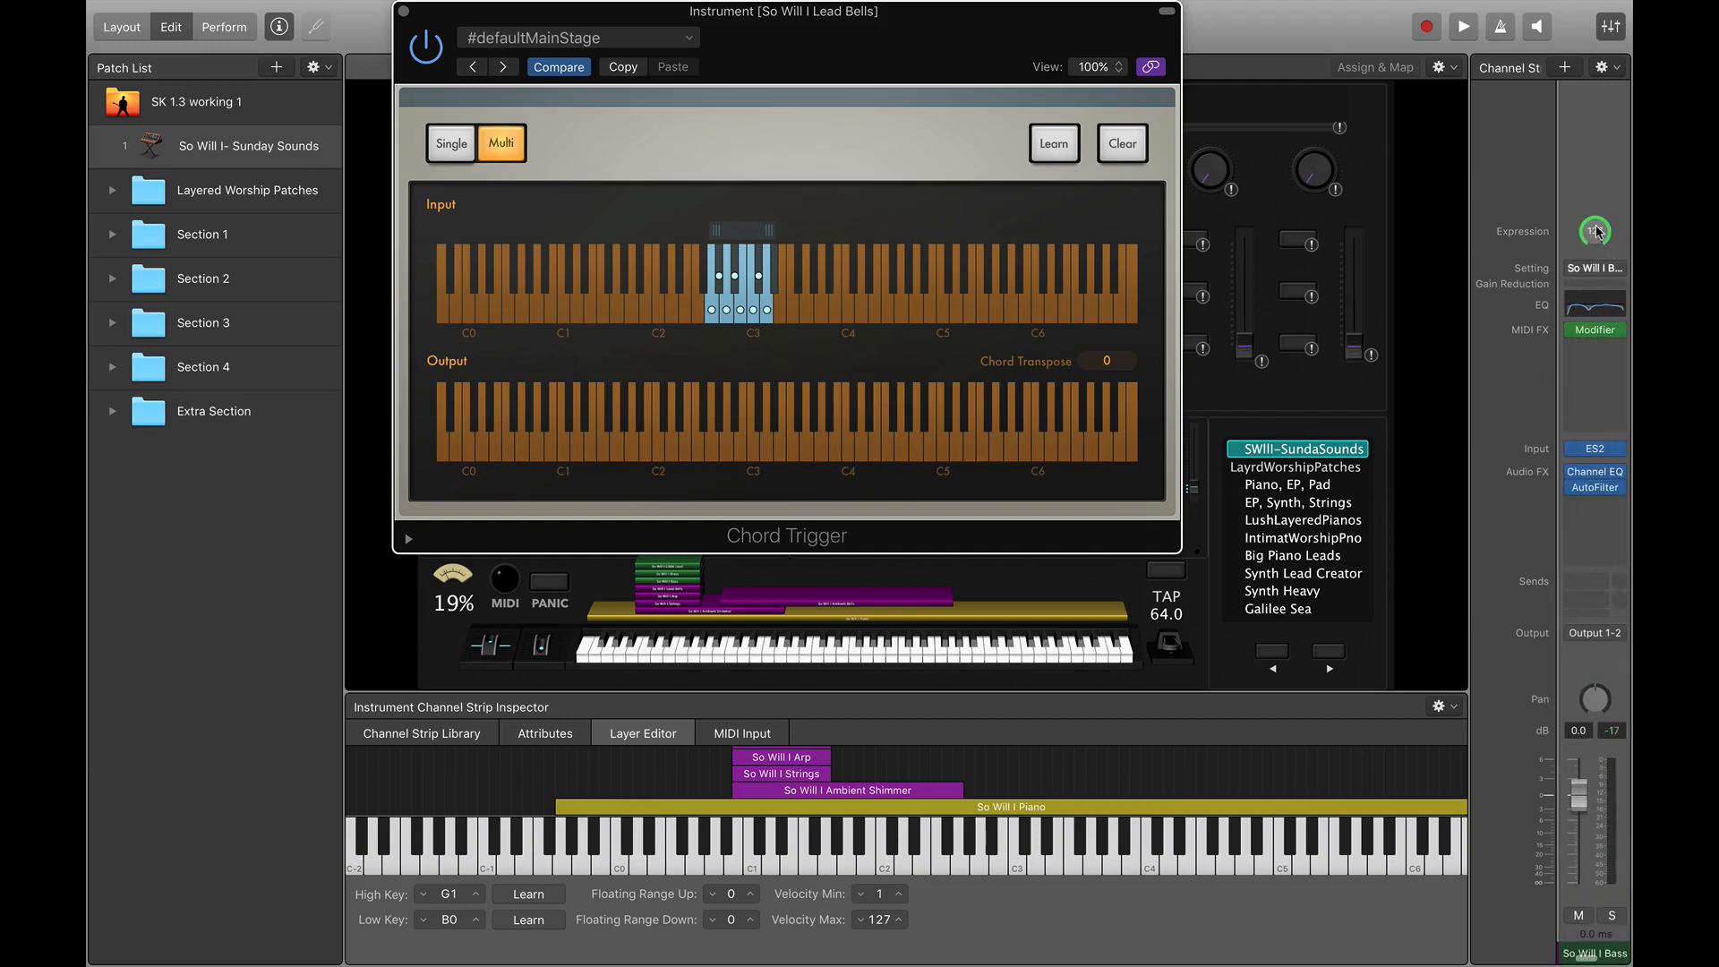
Step: Shift the So Will I Brass Chord Trigger's input trigger keys down a whole step to span B0 to G1
scroll(1597, 231, right, 2)
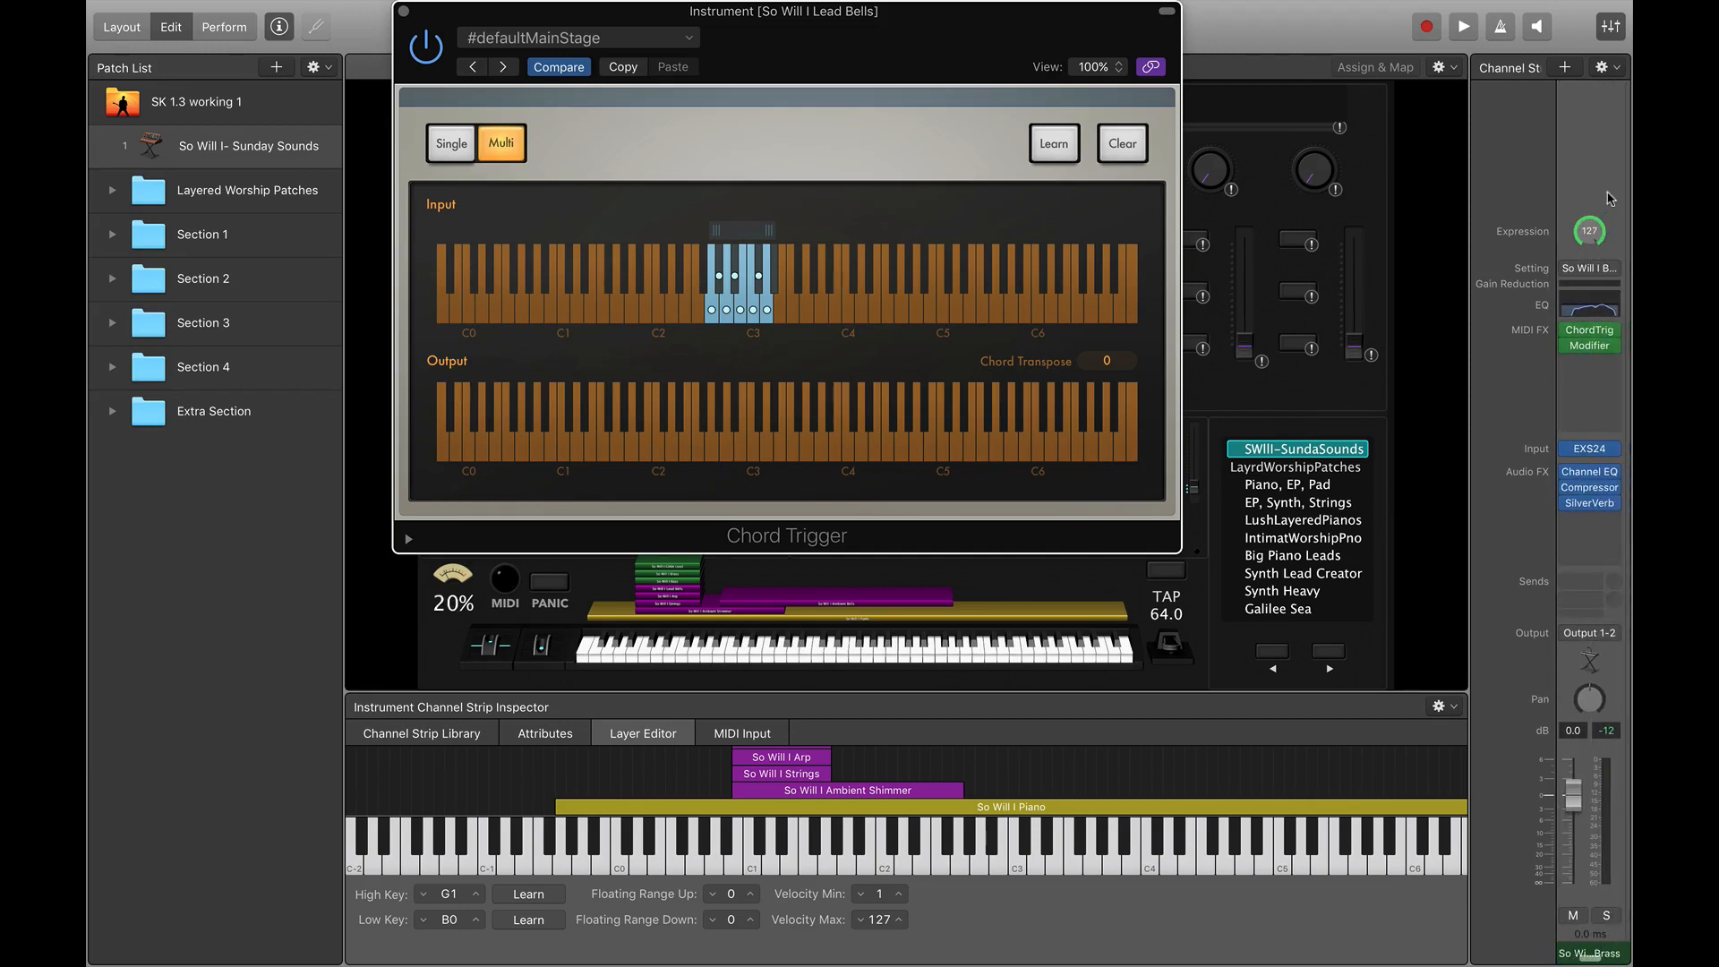
click(1598, 159)
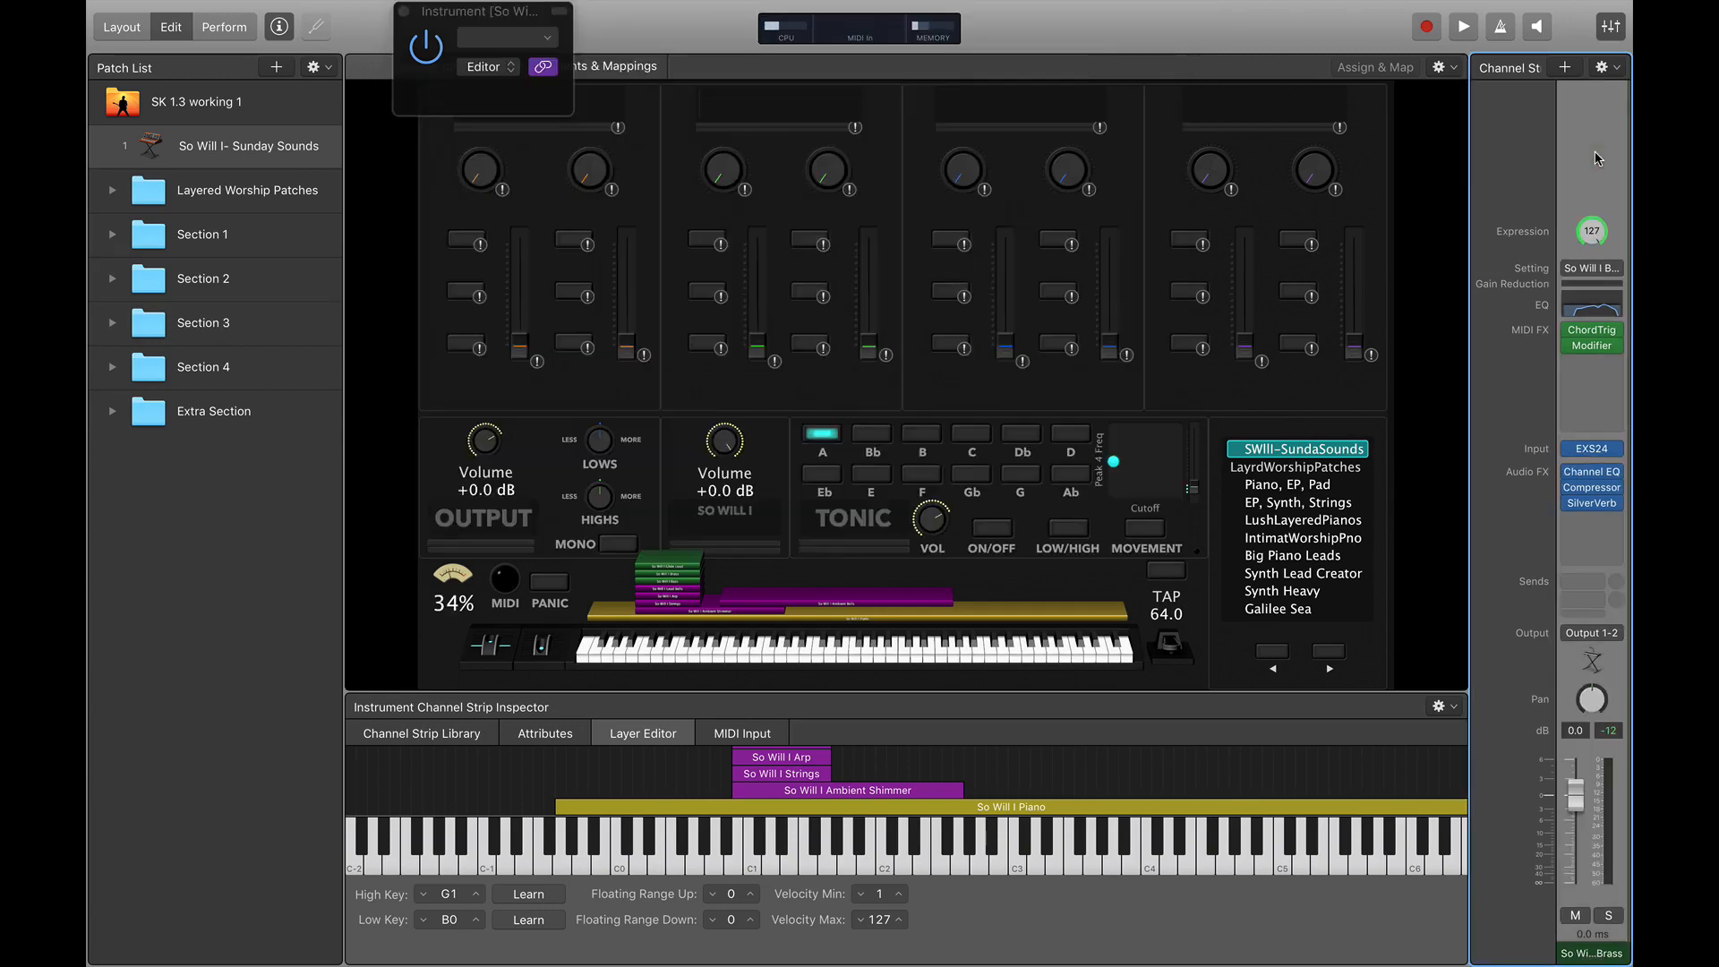
click(404, 14)
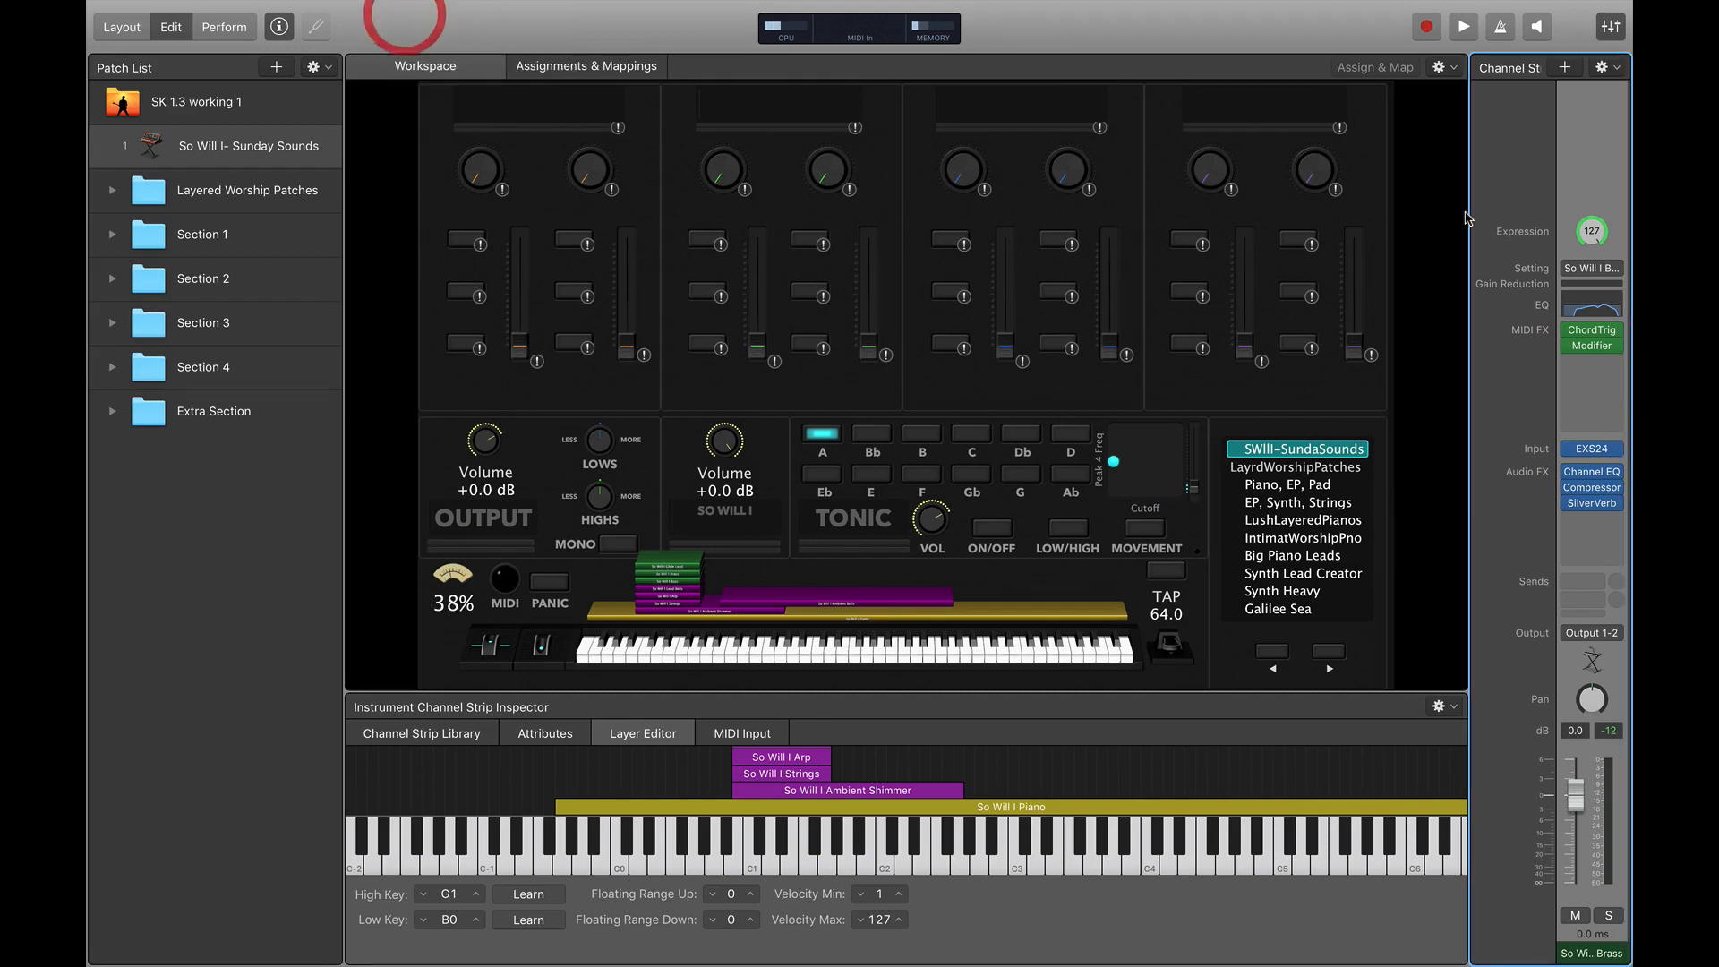
click(1593, 331)
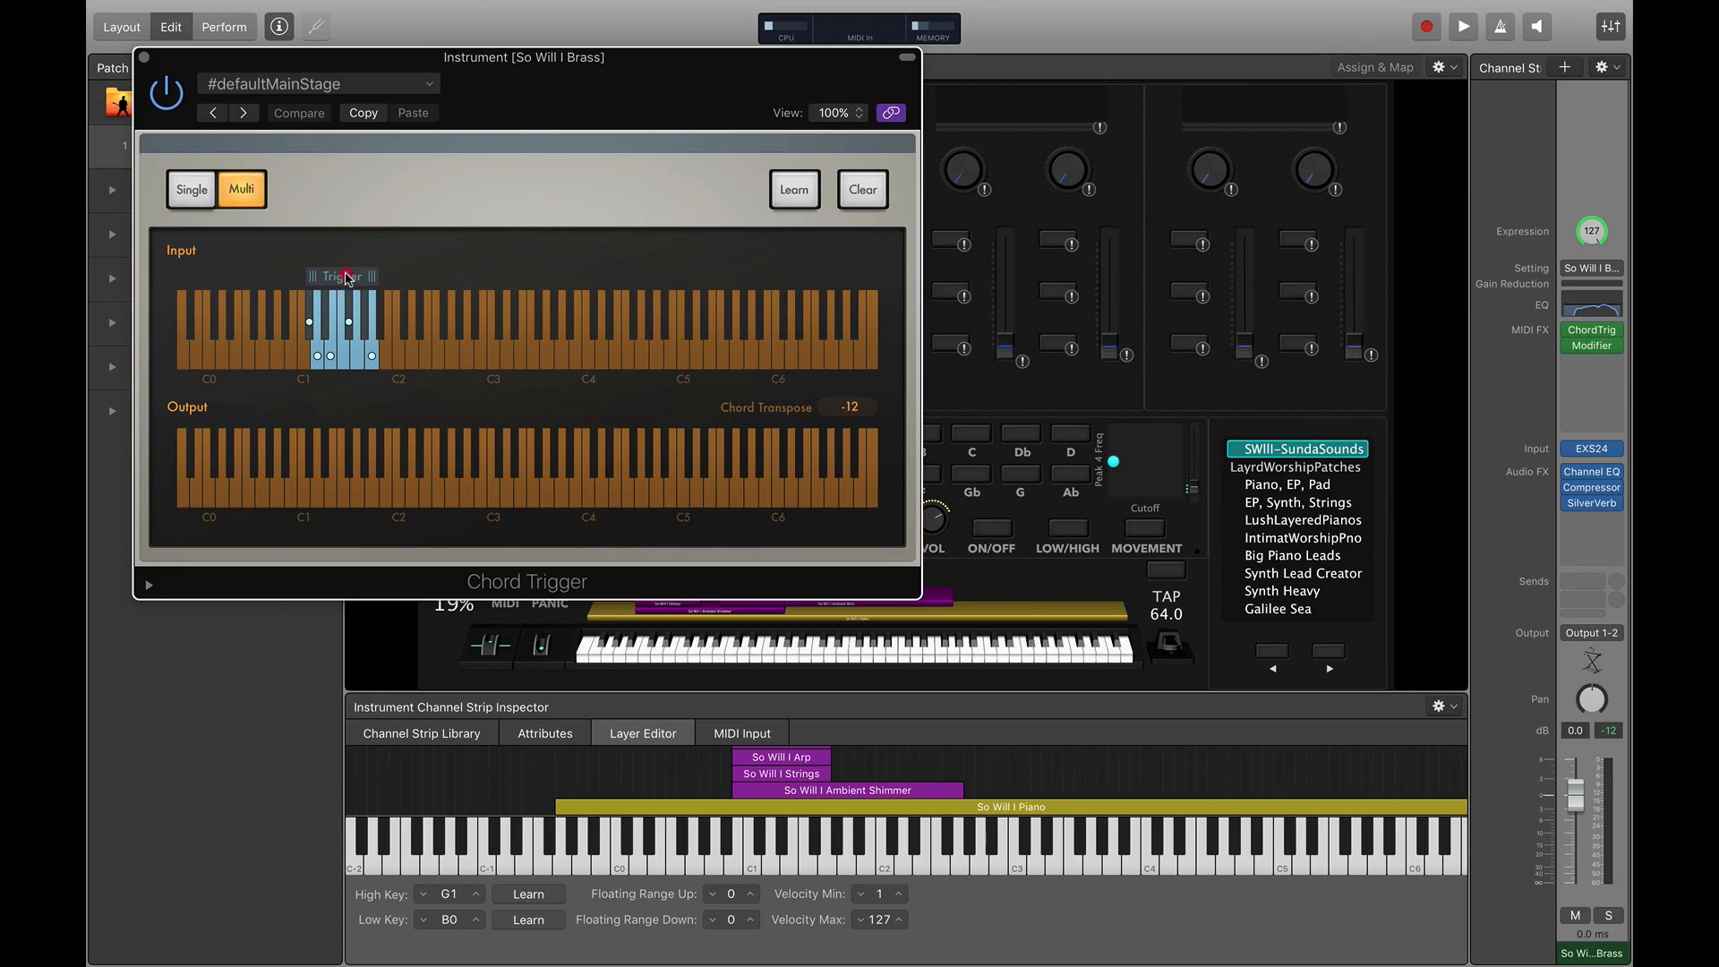
drag(346, 279, 329, 278)
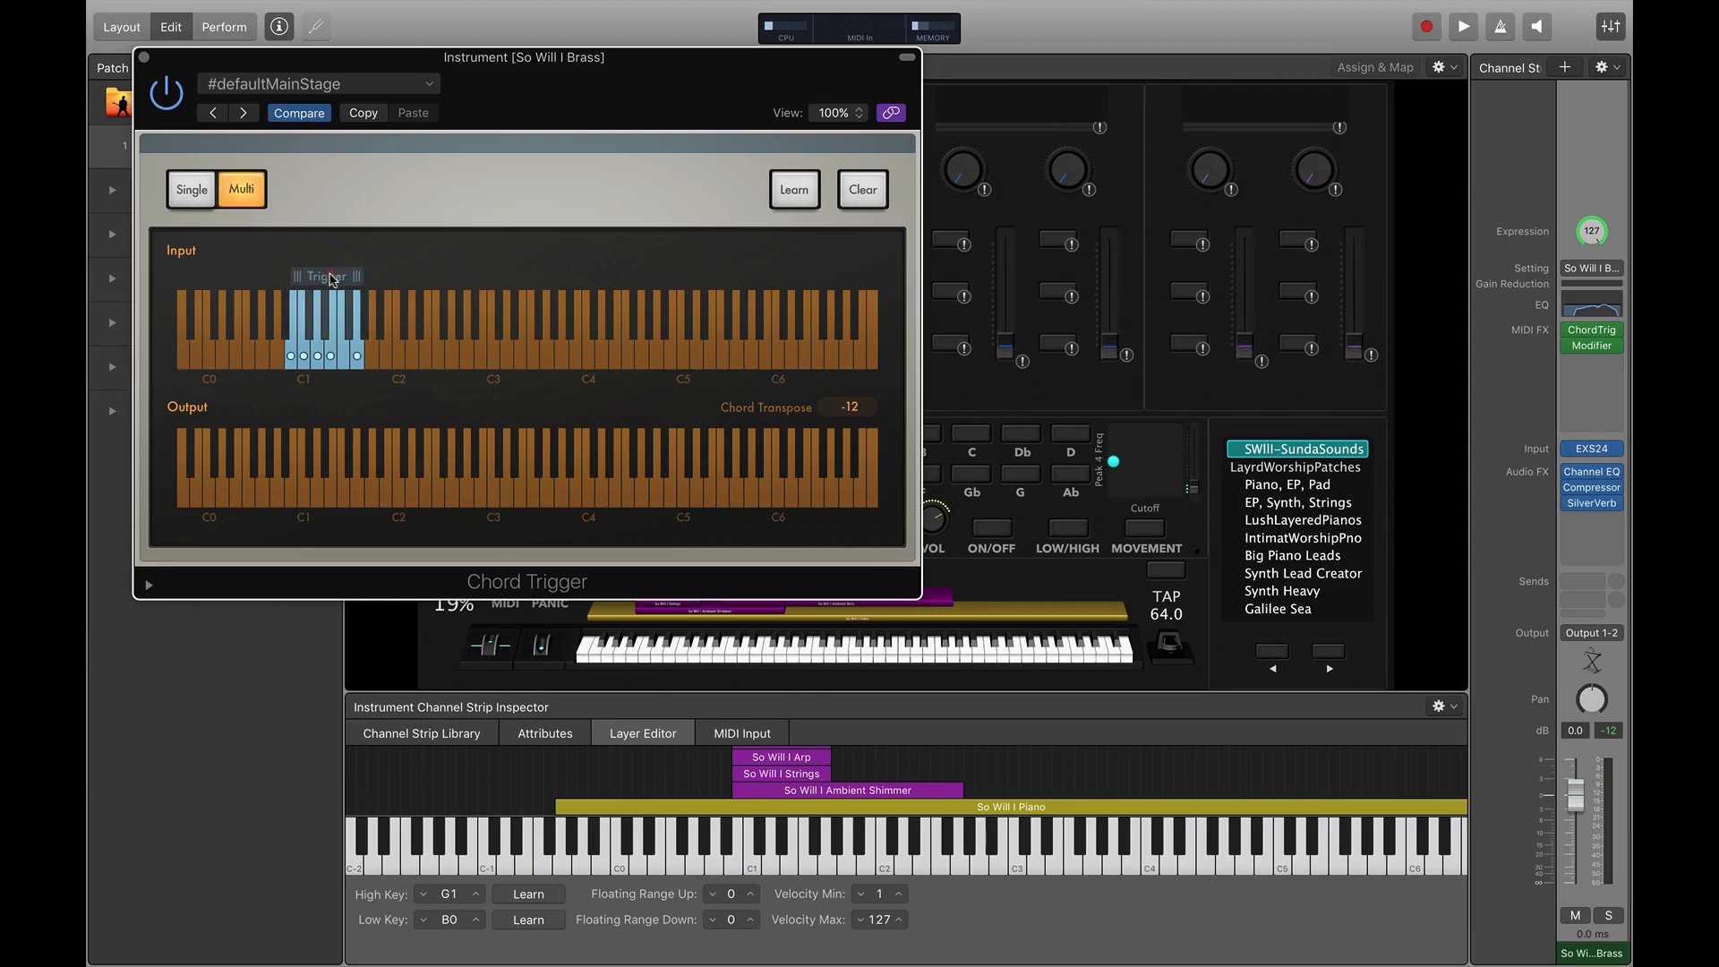
Step: Shift the So Will I Glide Lead Chord Trigger's input trigger keys down a whole step to span B0 to G1
scroll(1597, 177, right, 3)
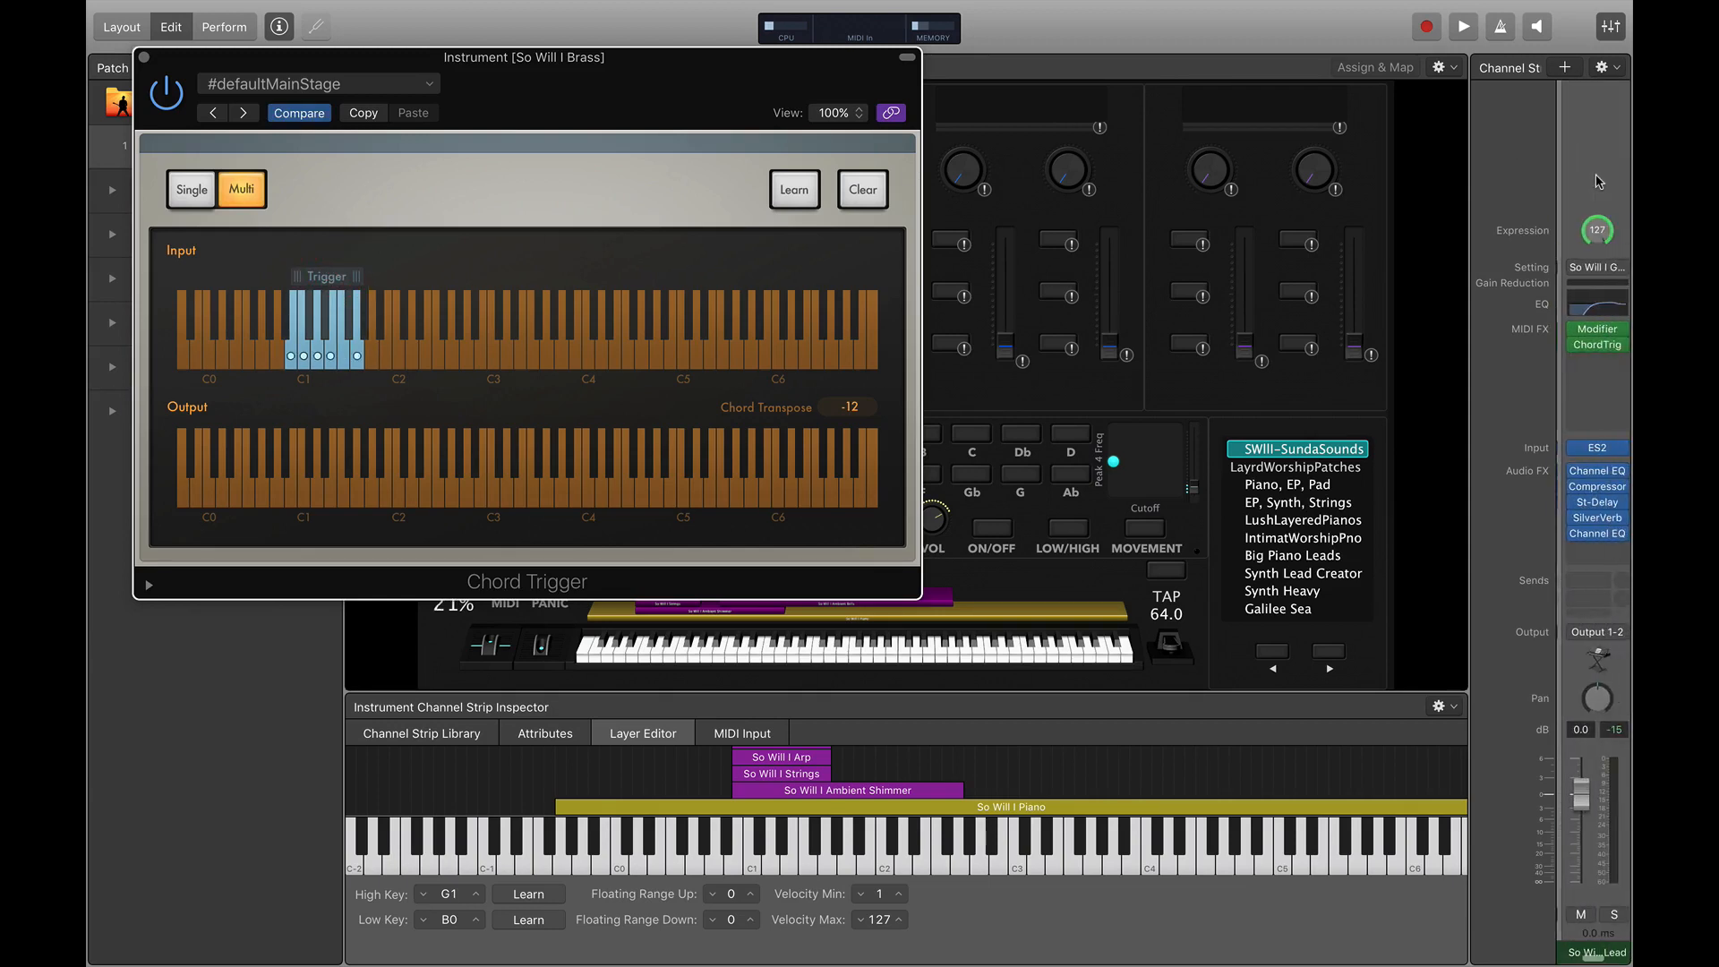
click(1597, 143)
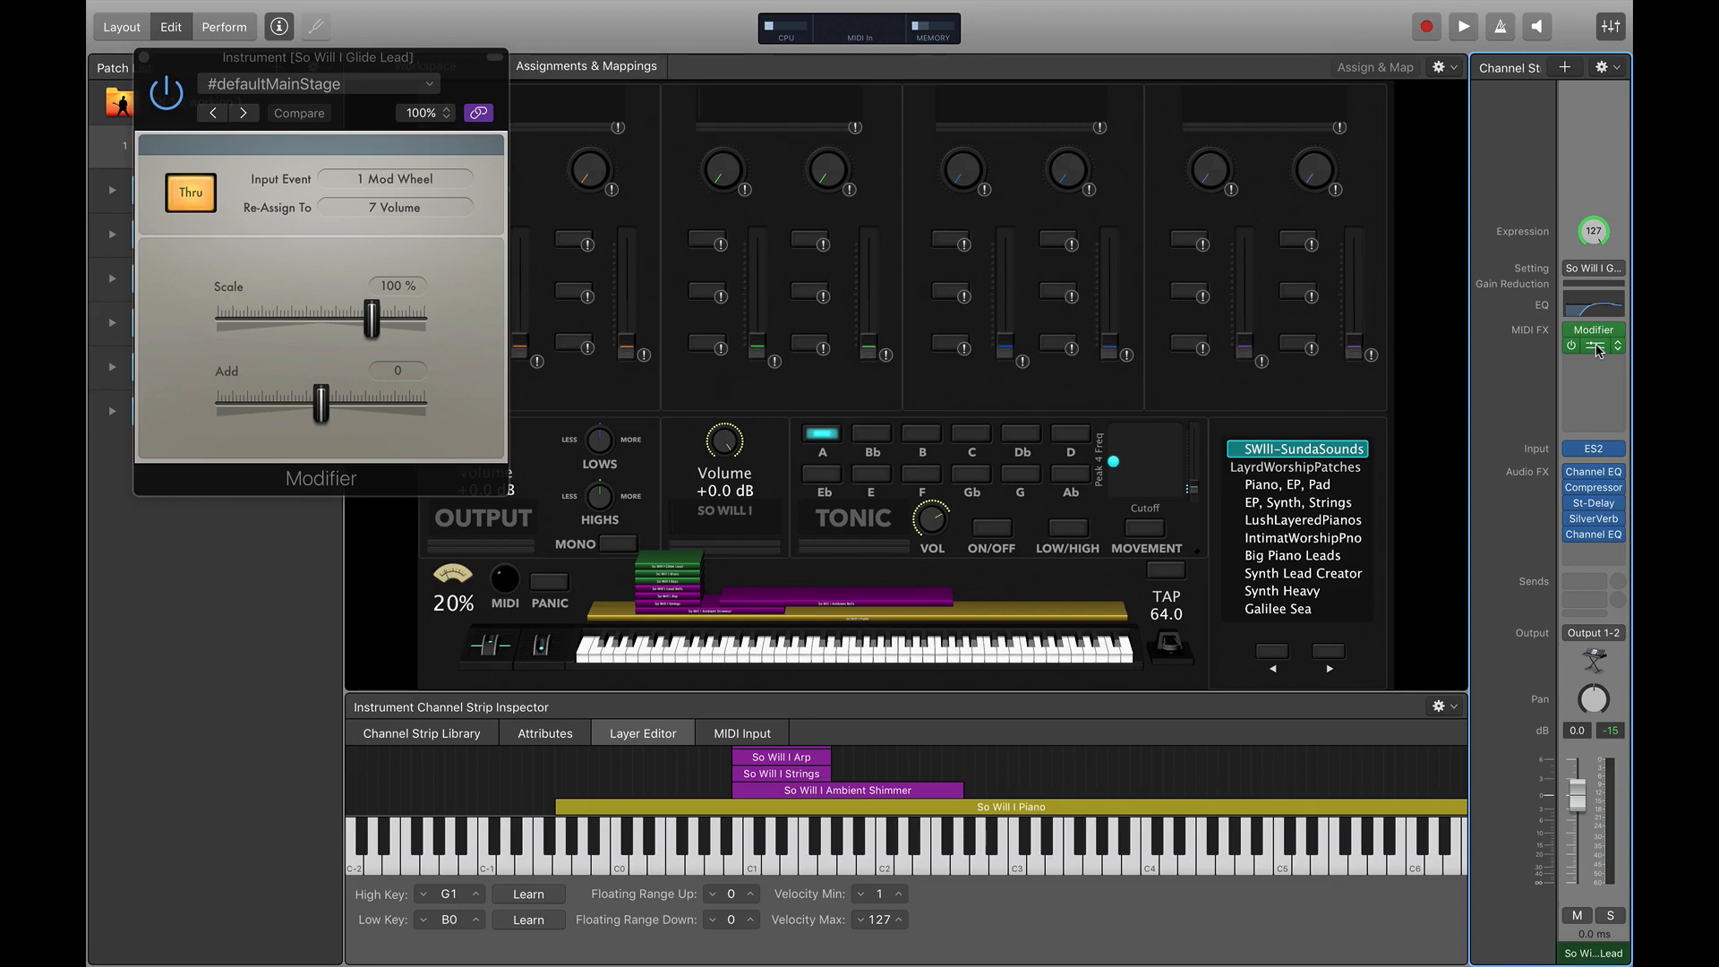
click(1596, 348)
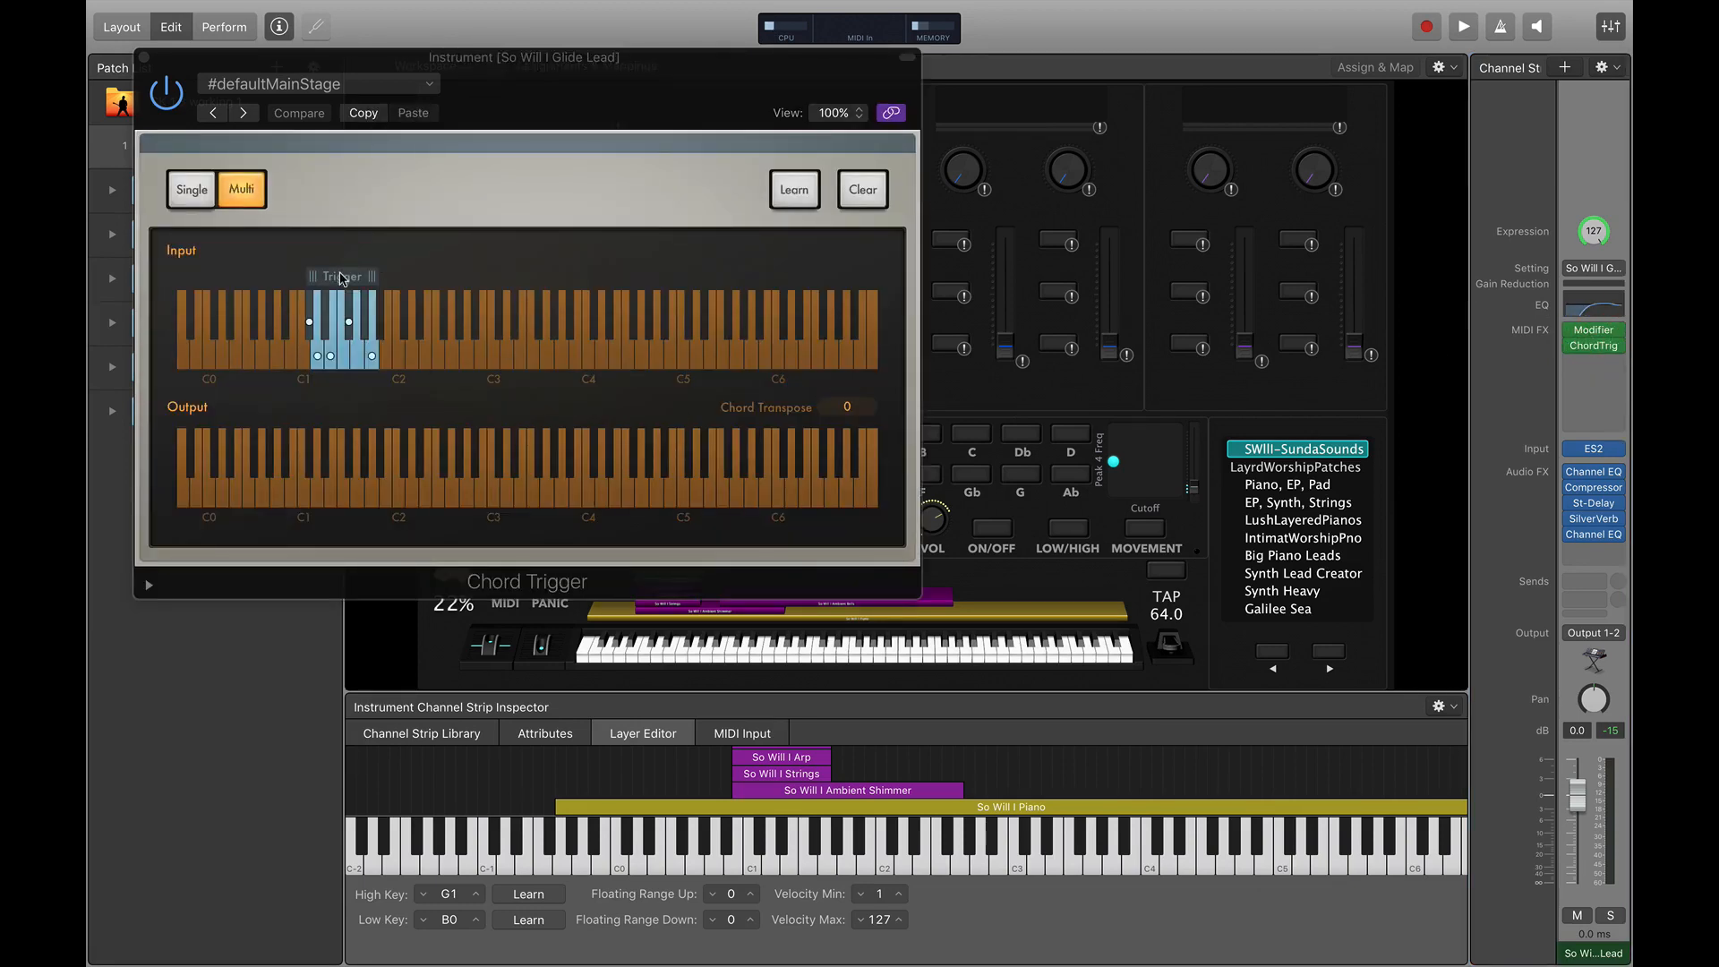
drag(341, 279, 321, 278)
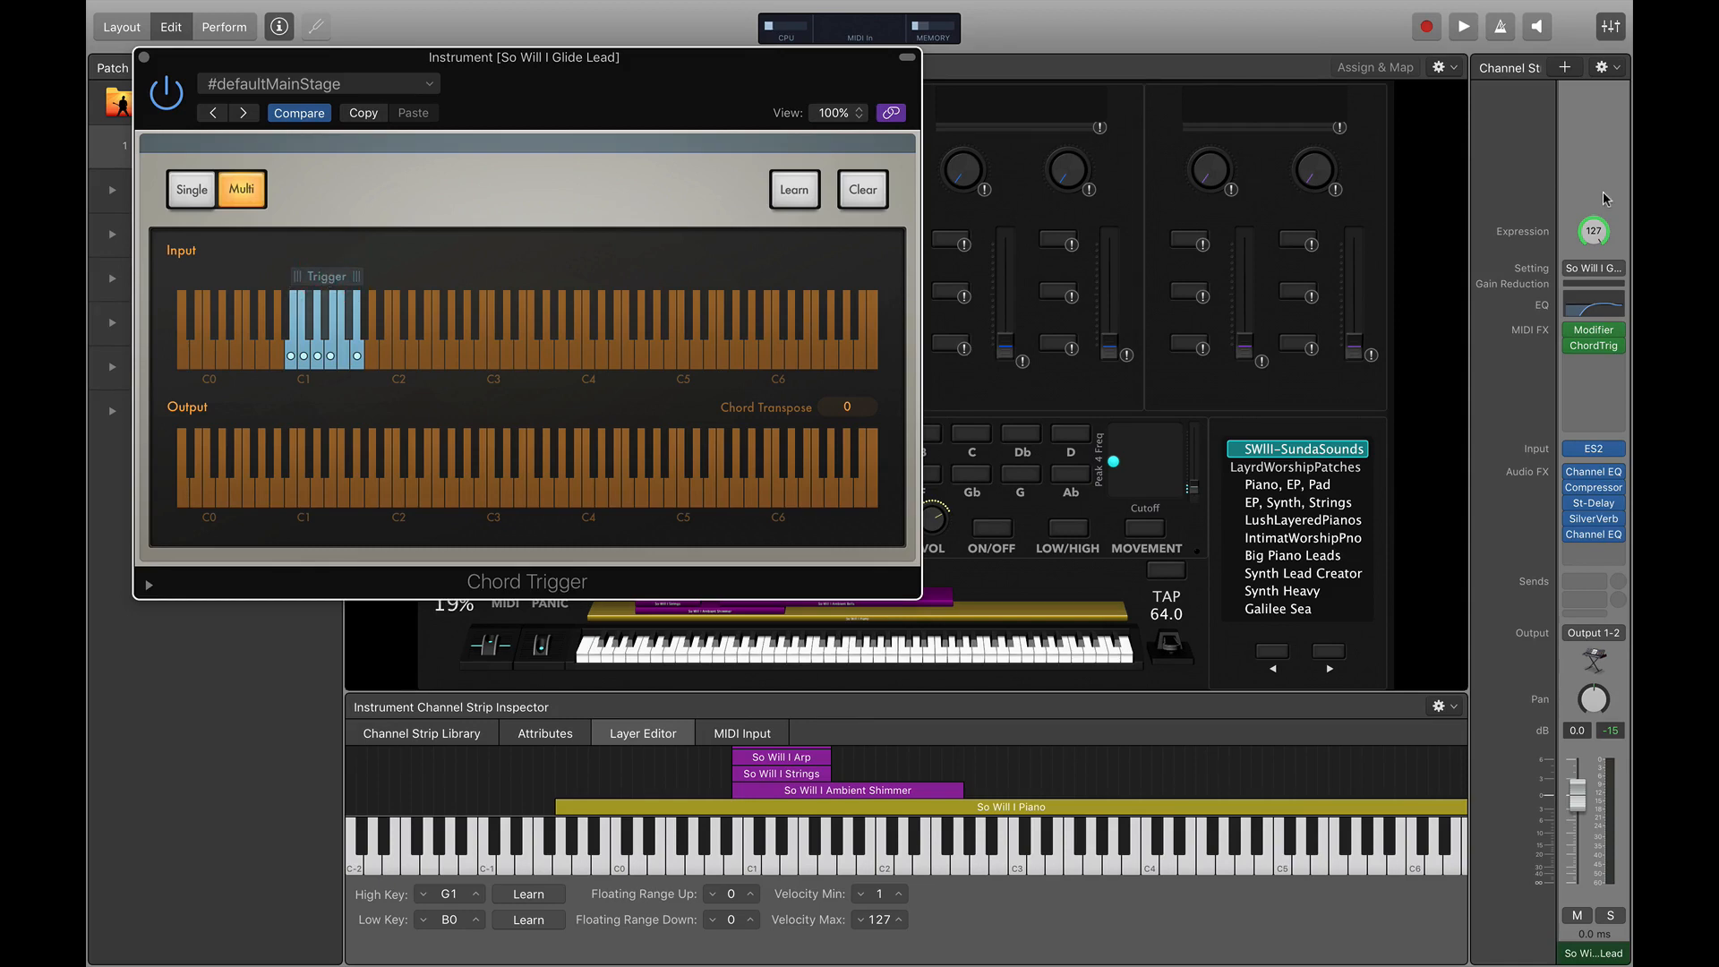
scroll(1605, 199, right, 4)
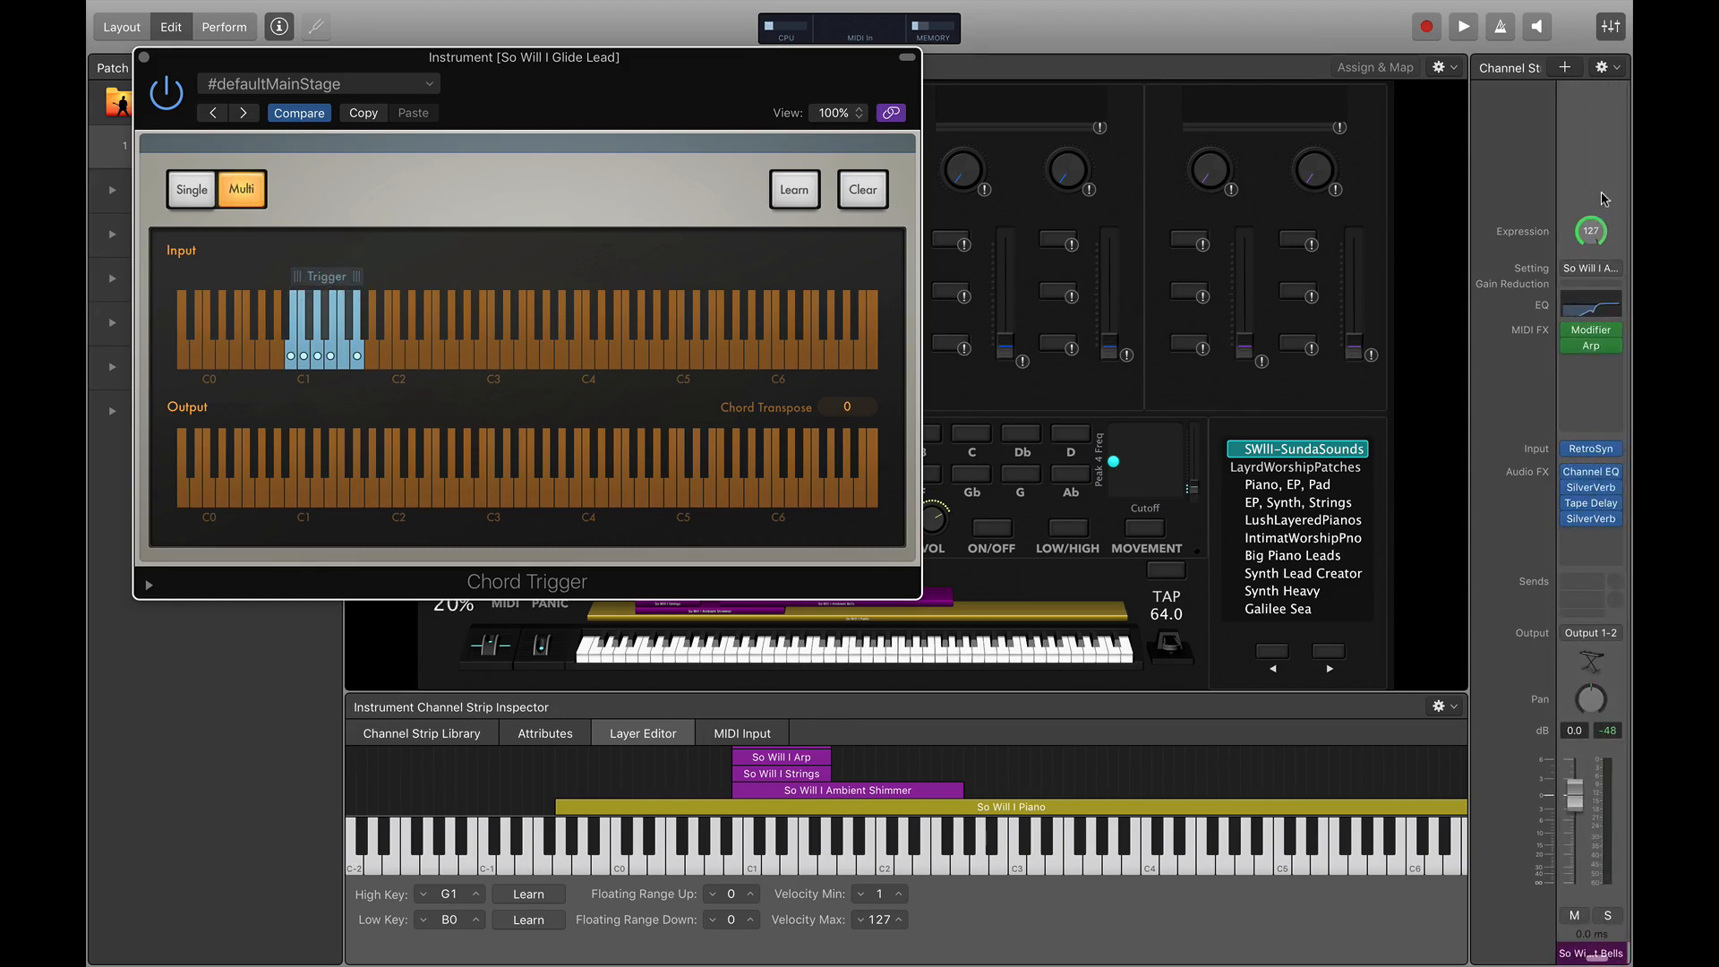
scroll(1602, 198, right, 4)
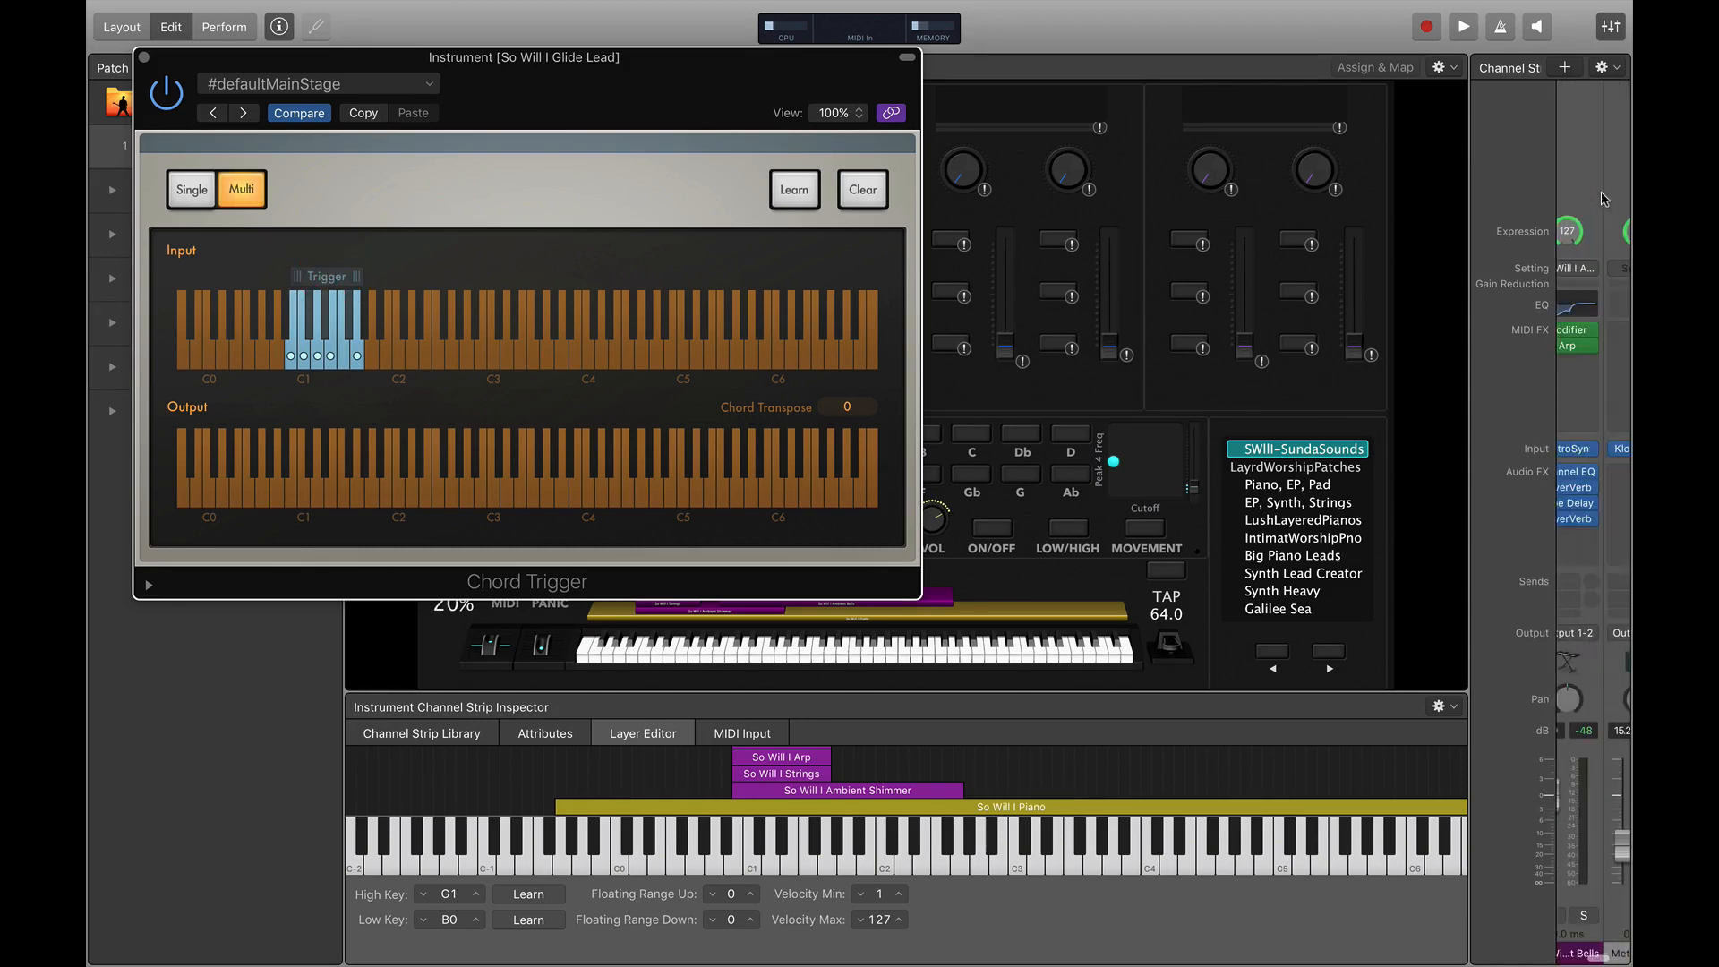
click(144, 57)
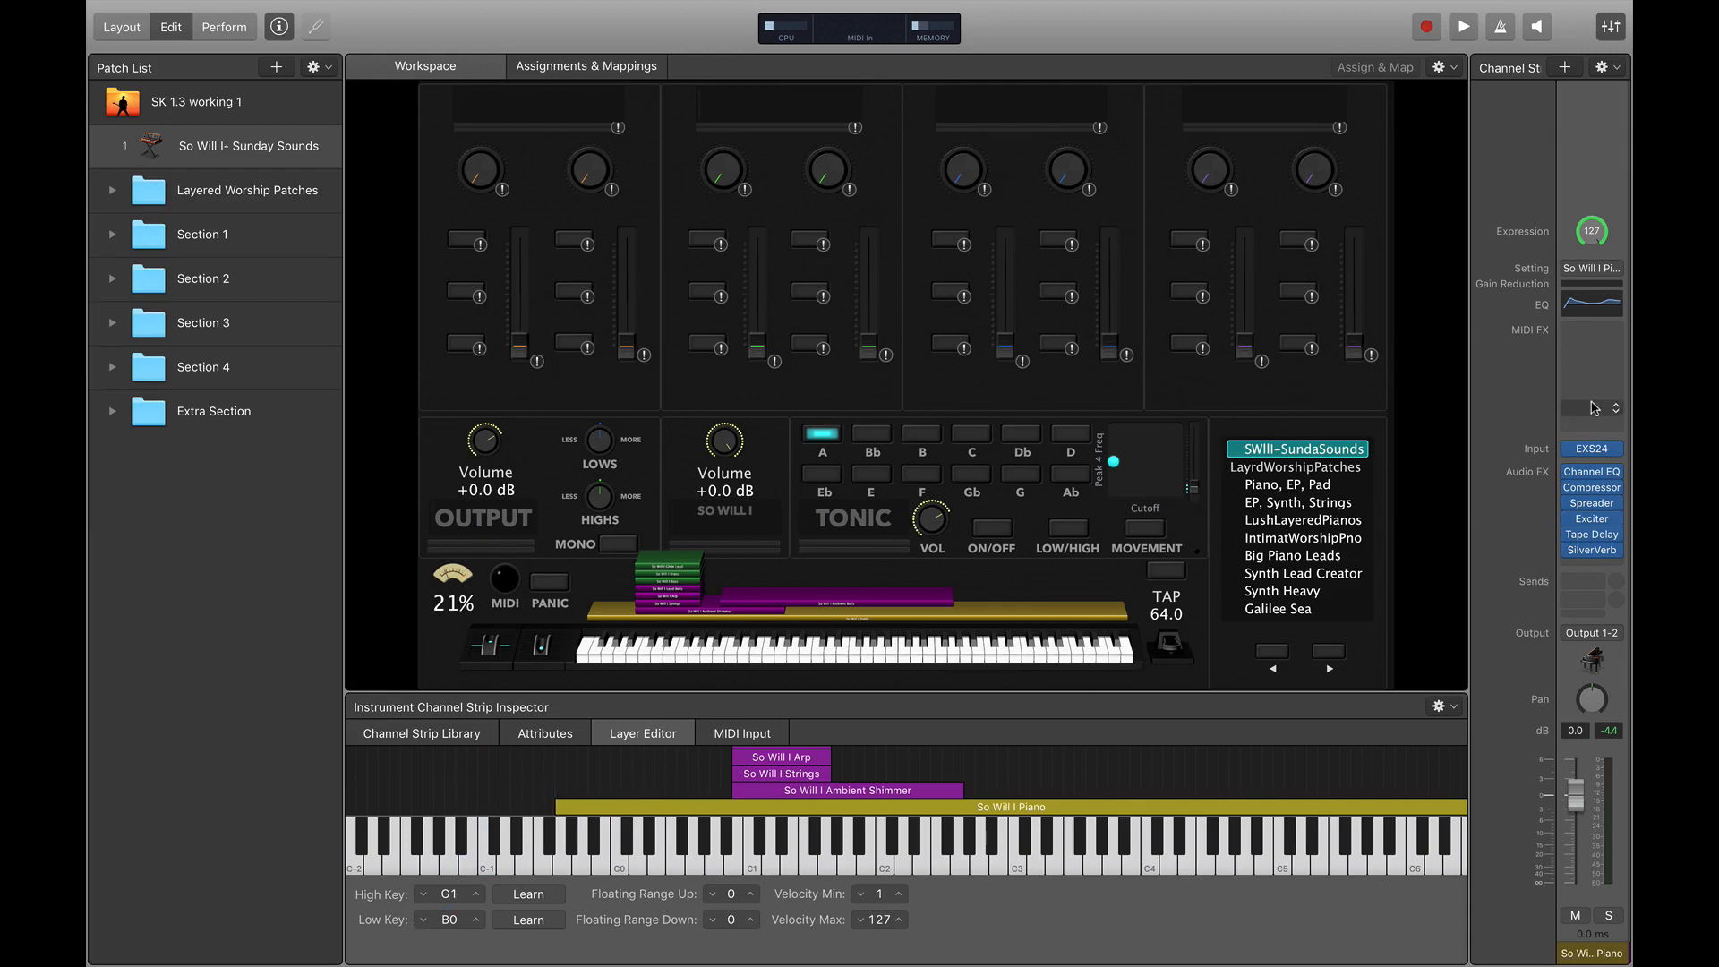
Step: Examine the input trigger keys in the So Will I Ambient Shimmer strip's Chord Trigger
scroll(1594, 408, right, 3)
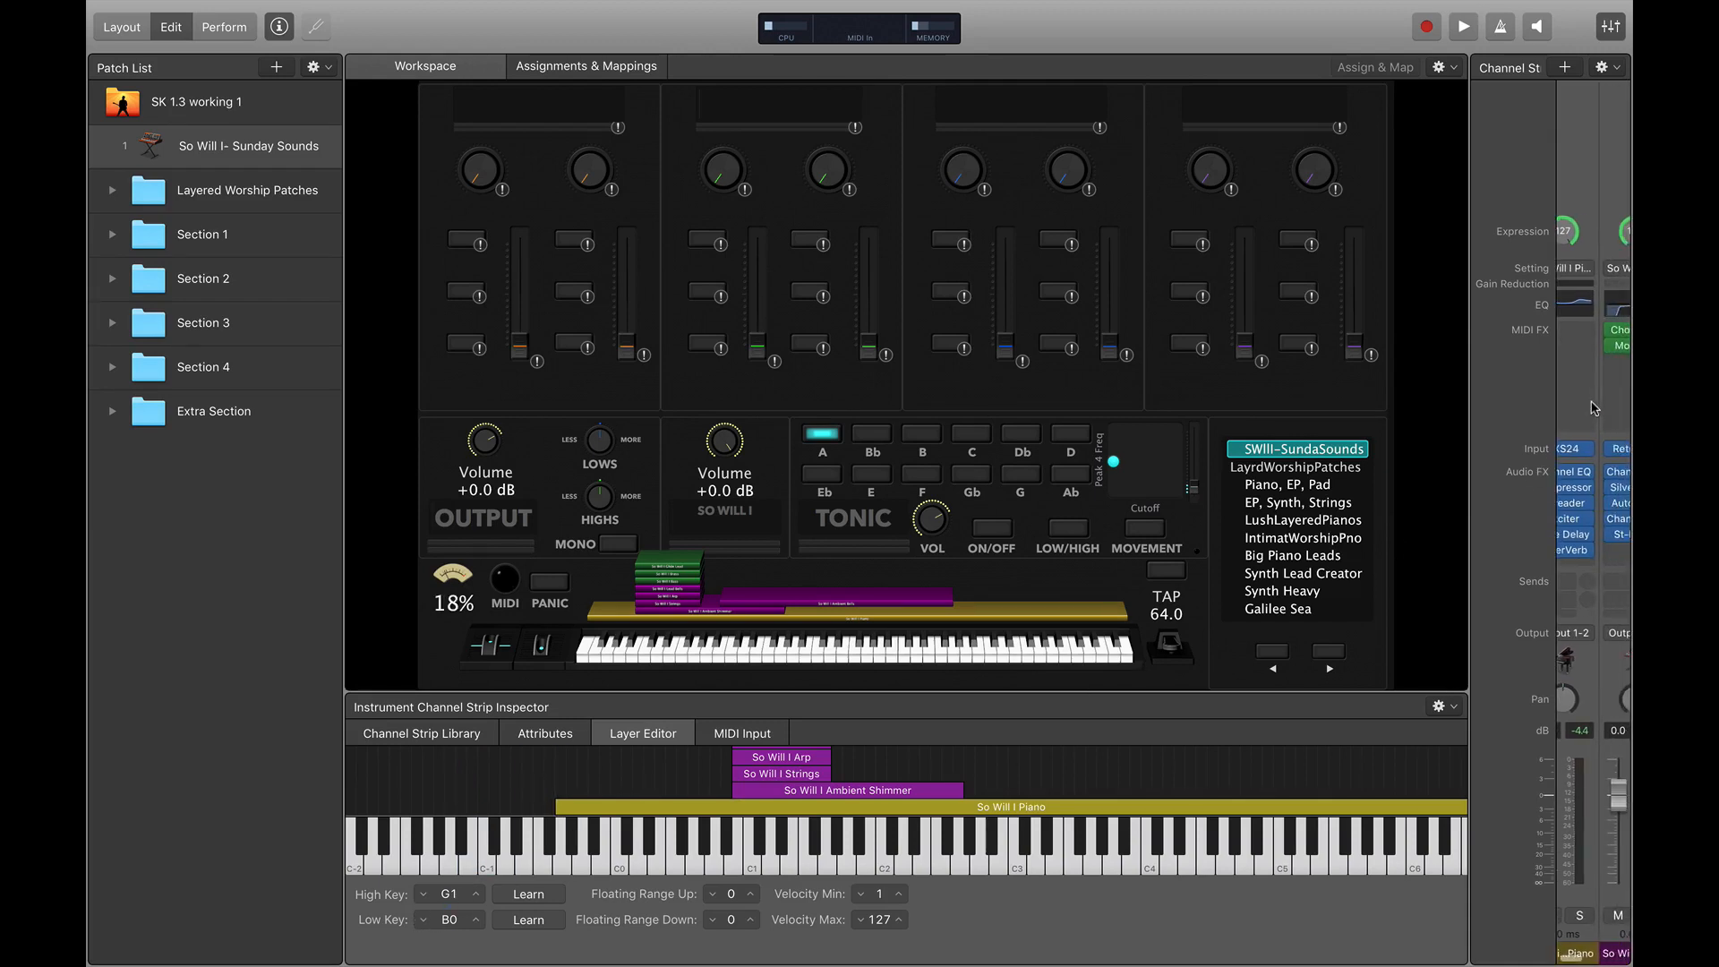
scroll(1594, 408, right, 2)
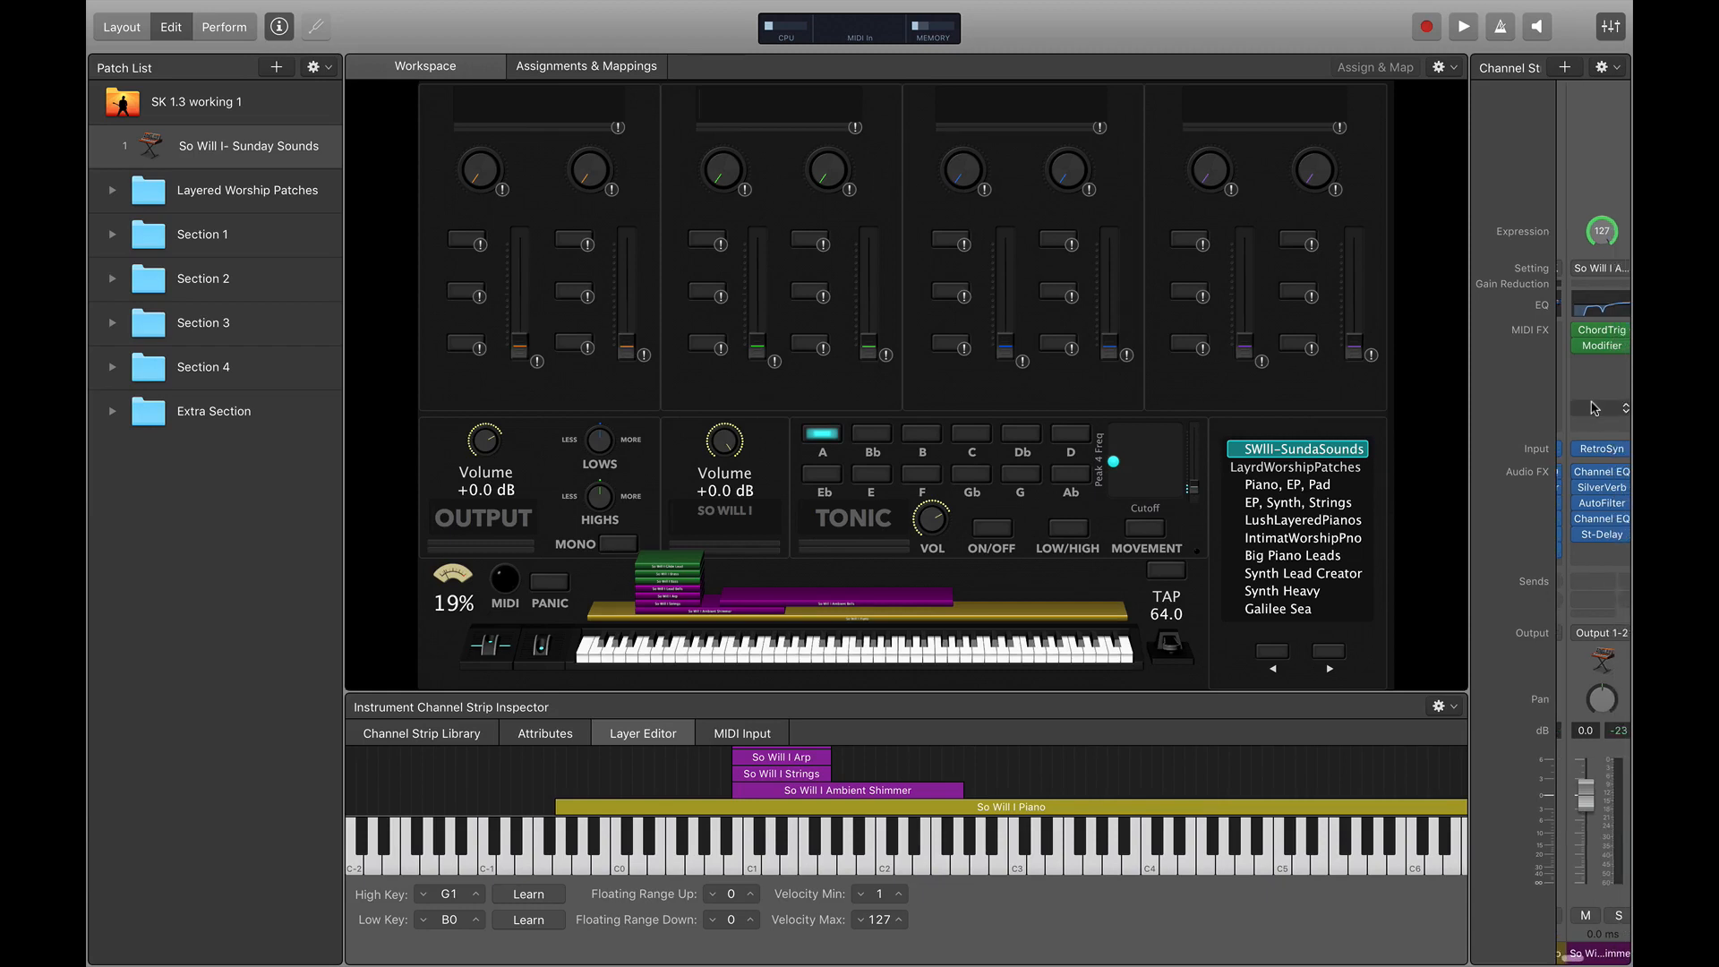
scroll(1595, 408, left, 2)
scroll(1594, 408, right, 2)
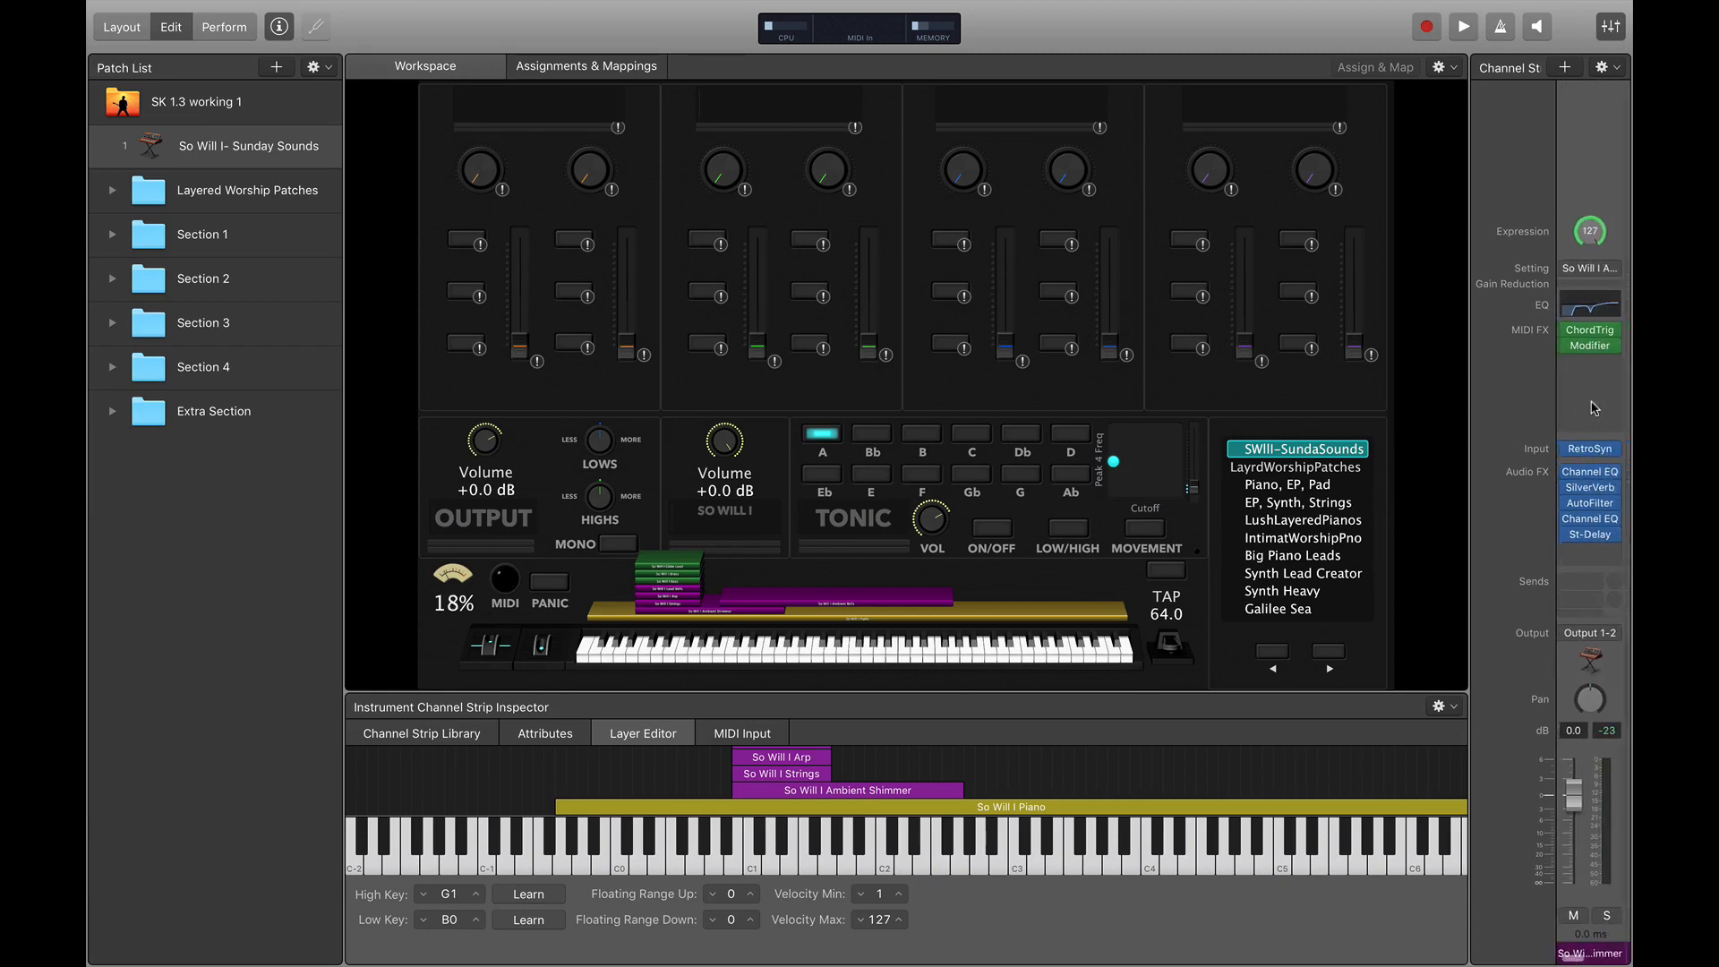
scroll(1594, 381, left, 2)
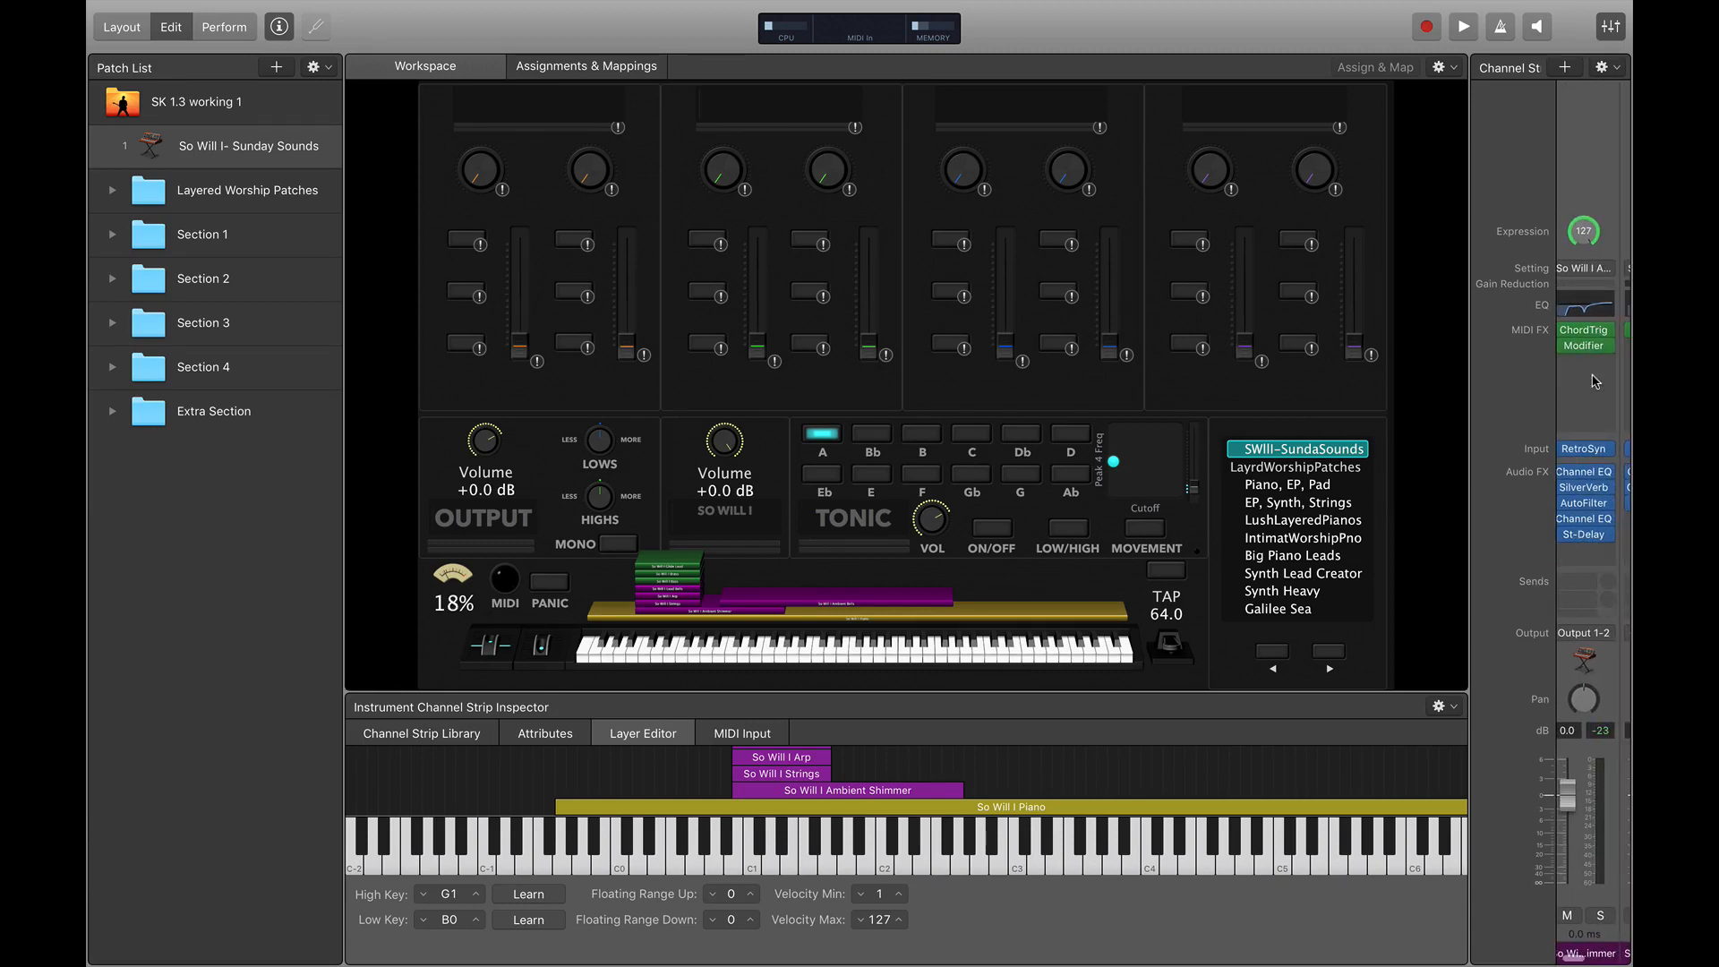
scroll(1595, 381, right, 2)
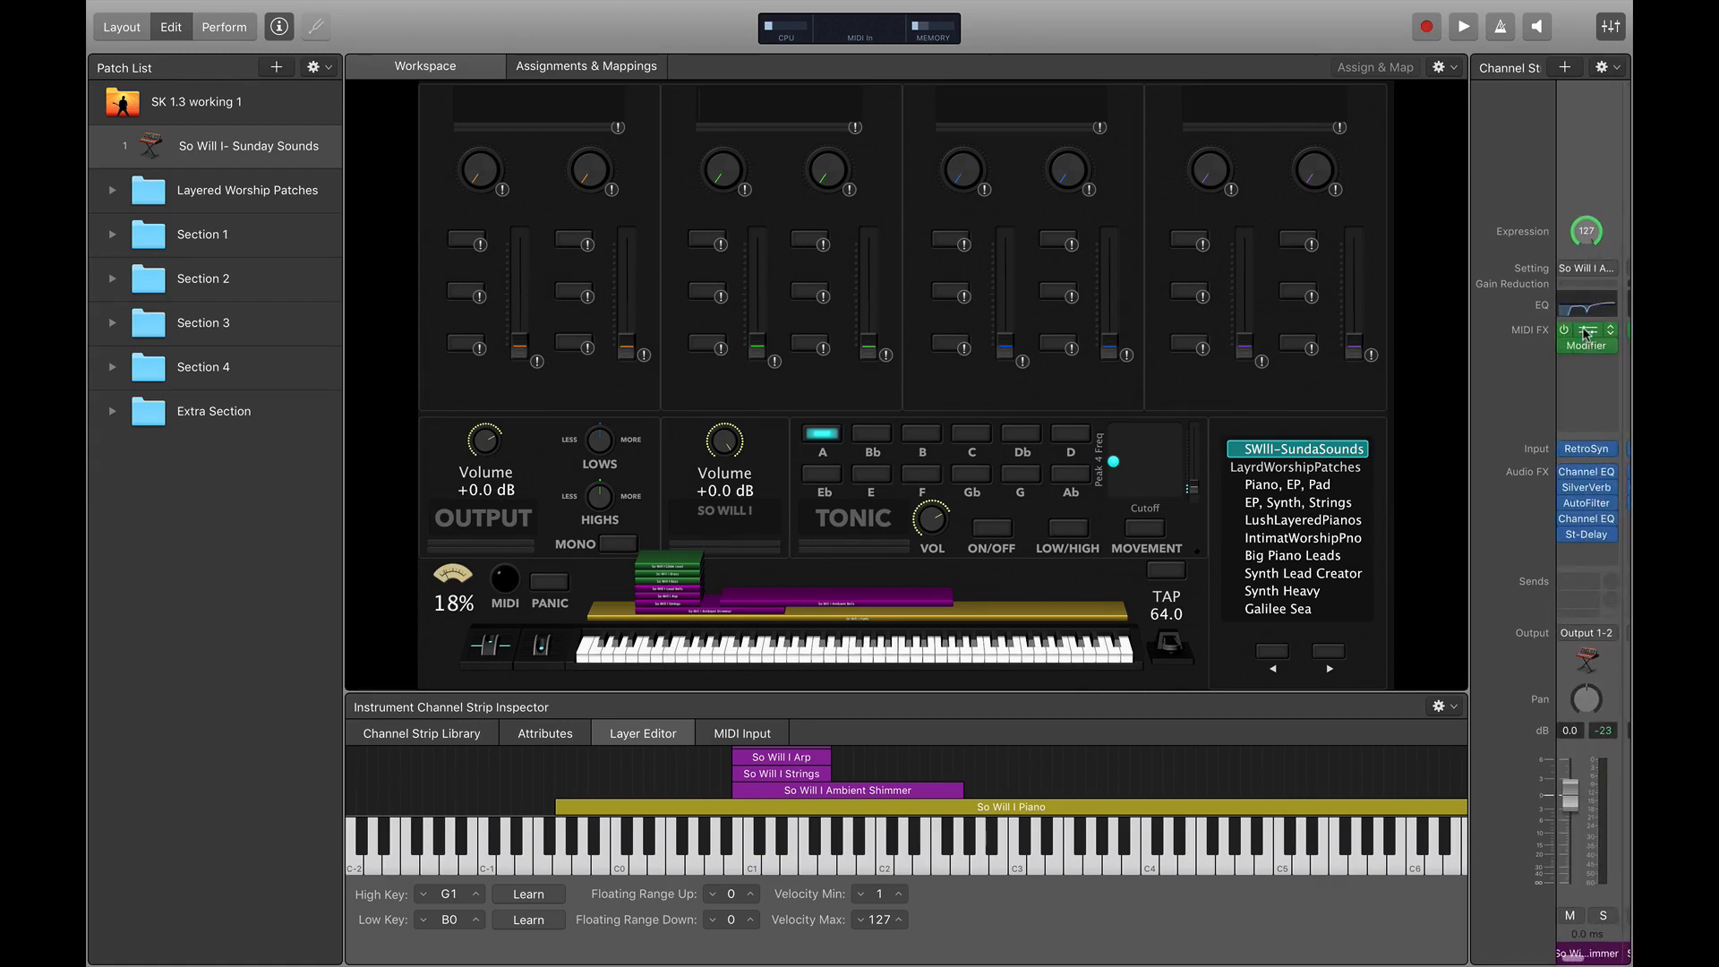
click(1586, 333)
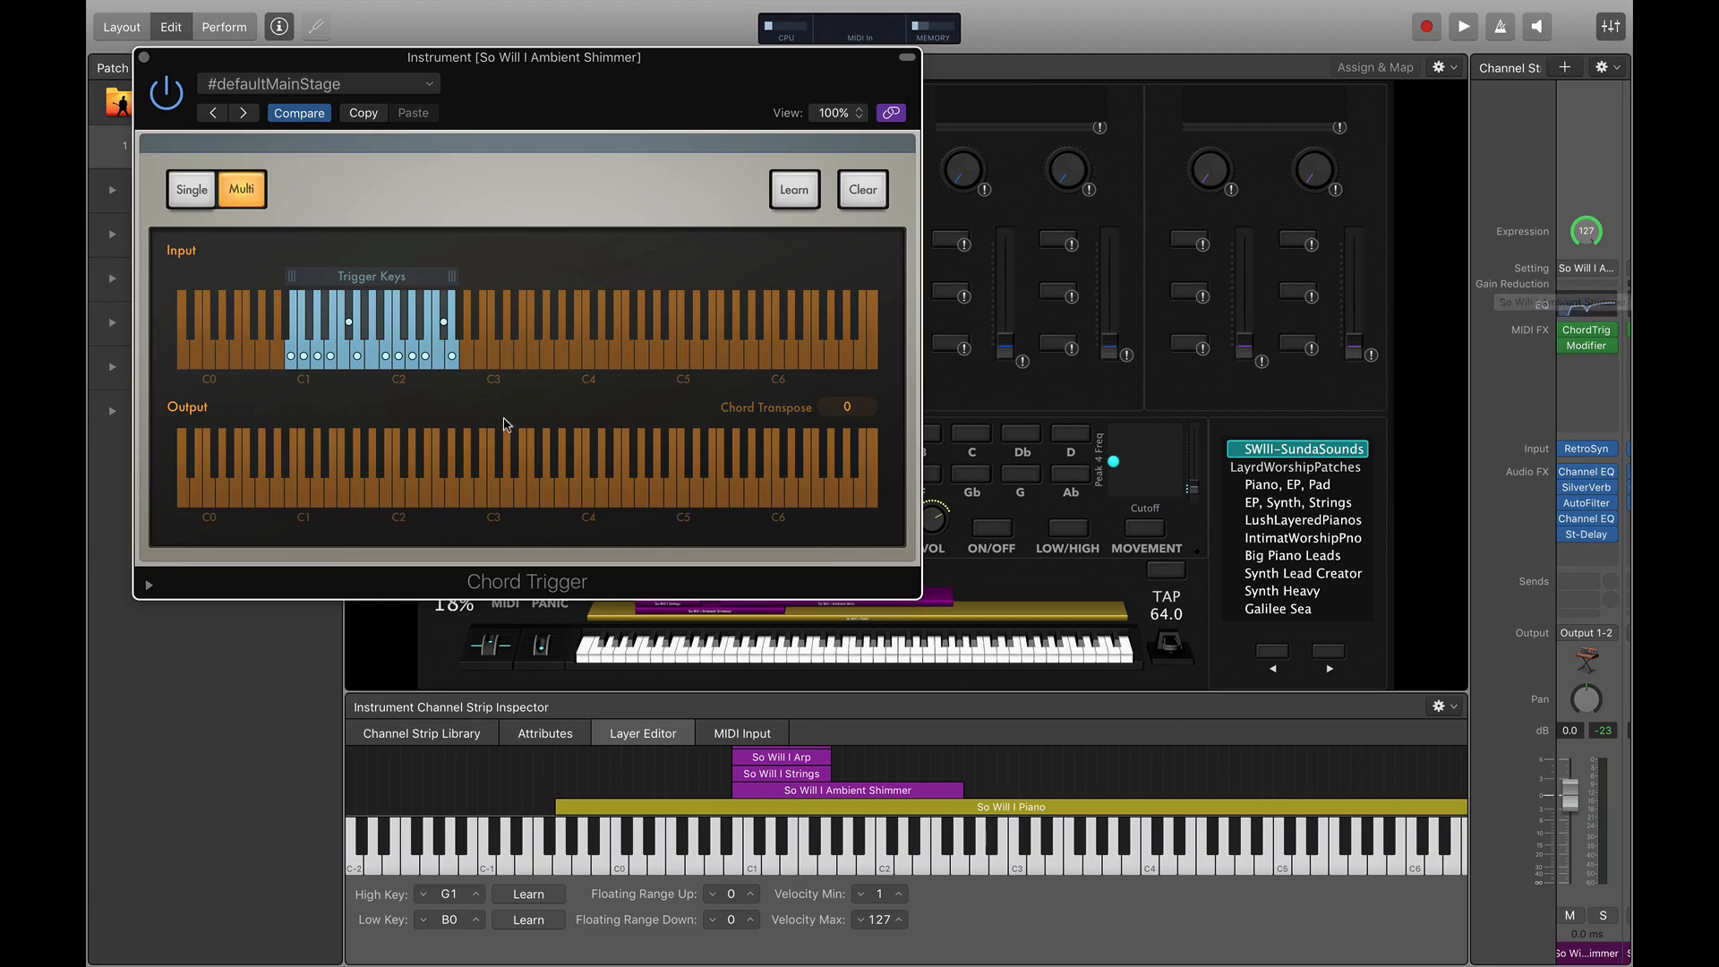
click(450, 358)
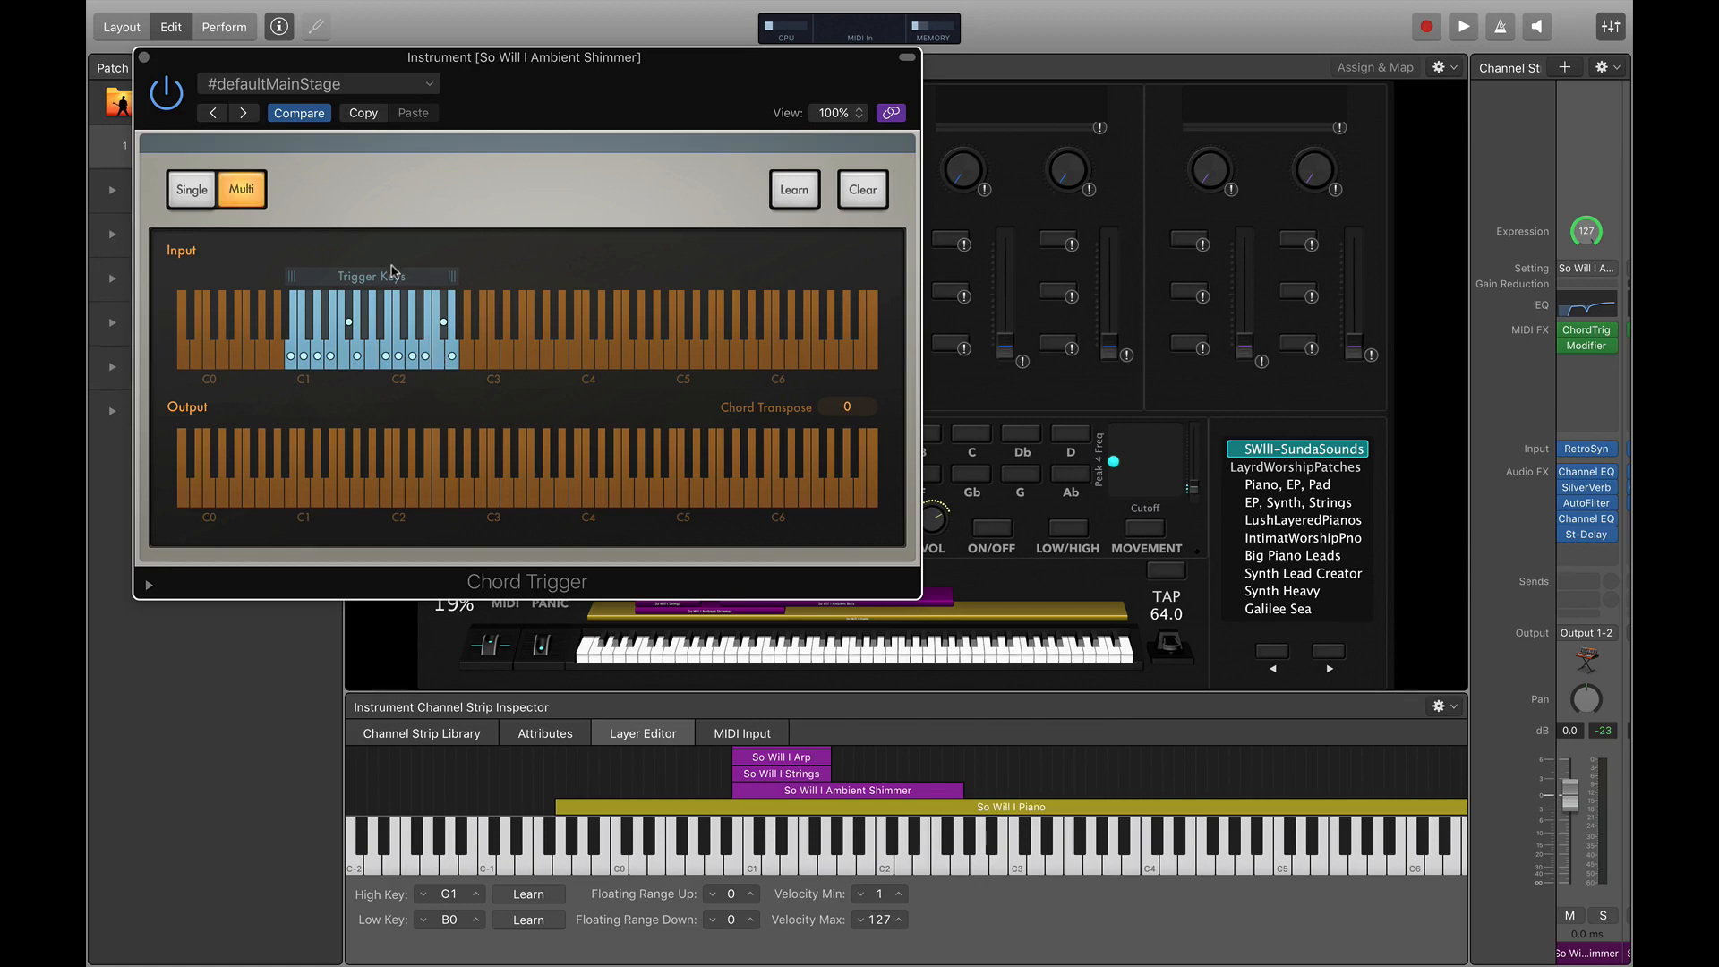
click(143, 58)
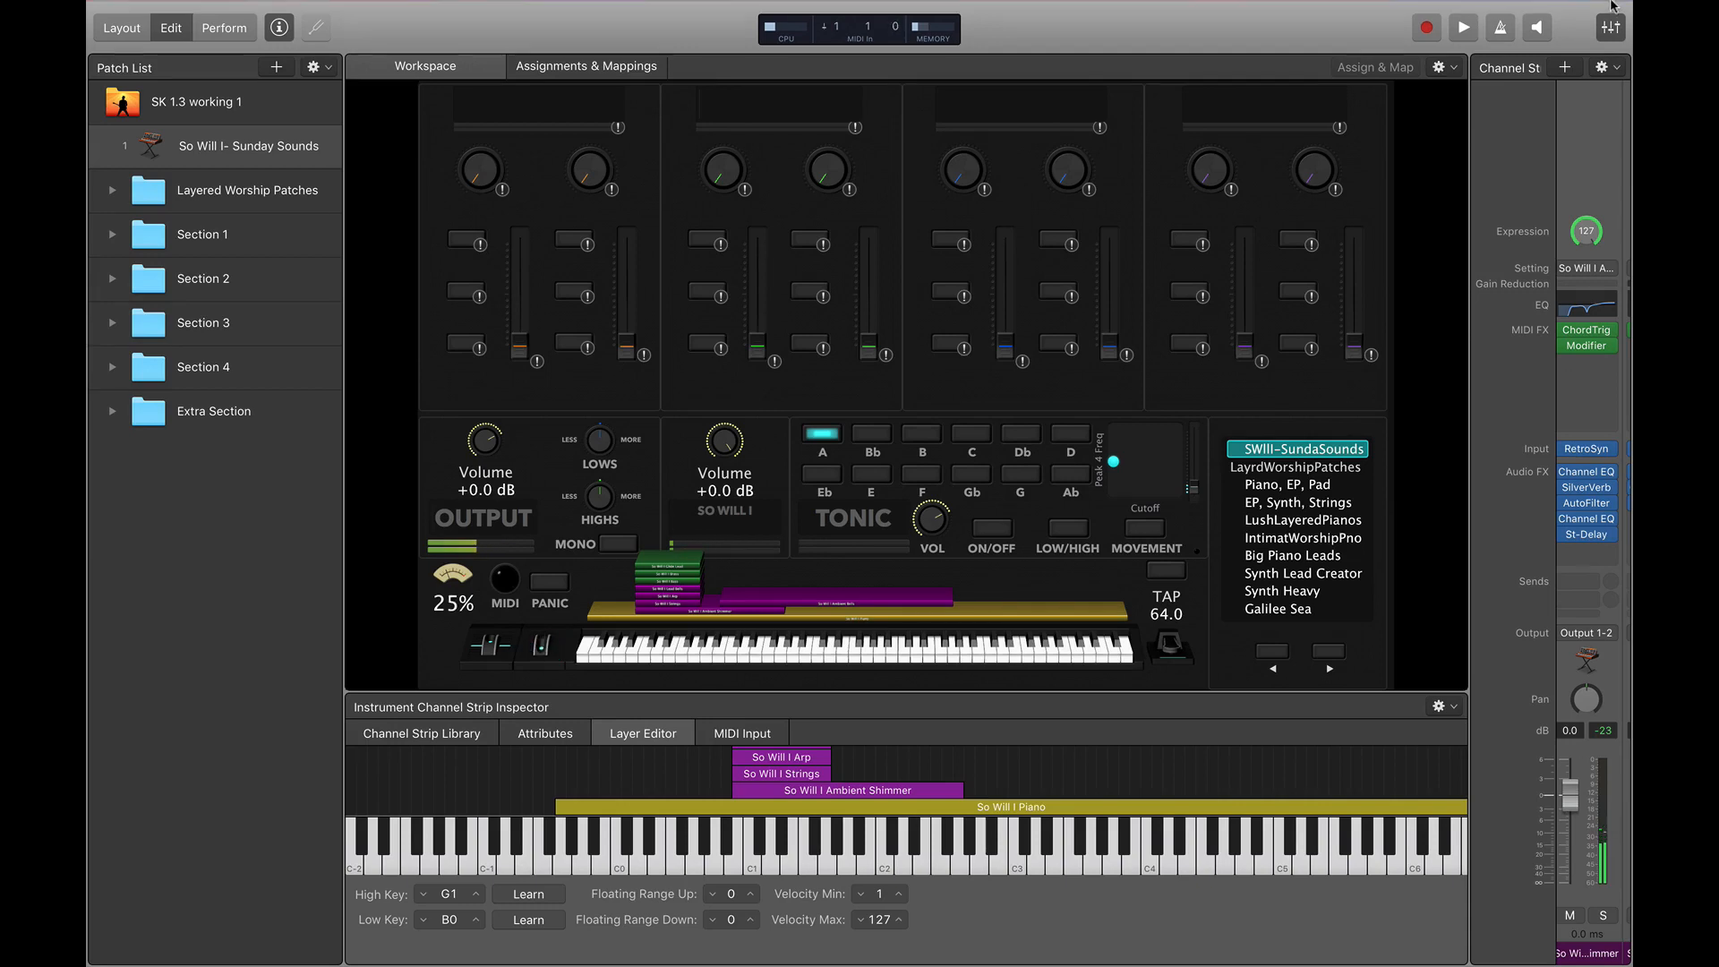
Step: Recheck the upper end of the Ambient Shimmer Chord Trigger's input trigger range, then close the plug-in
scroll(1602, 359, right, 3)
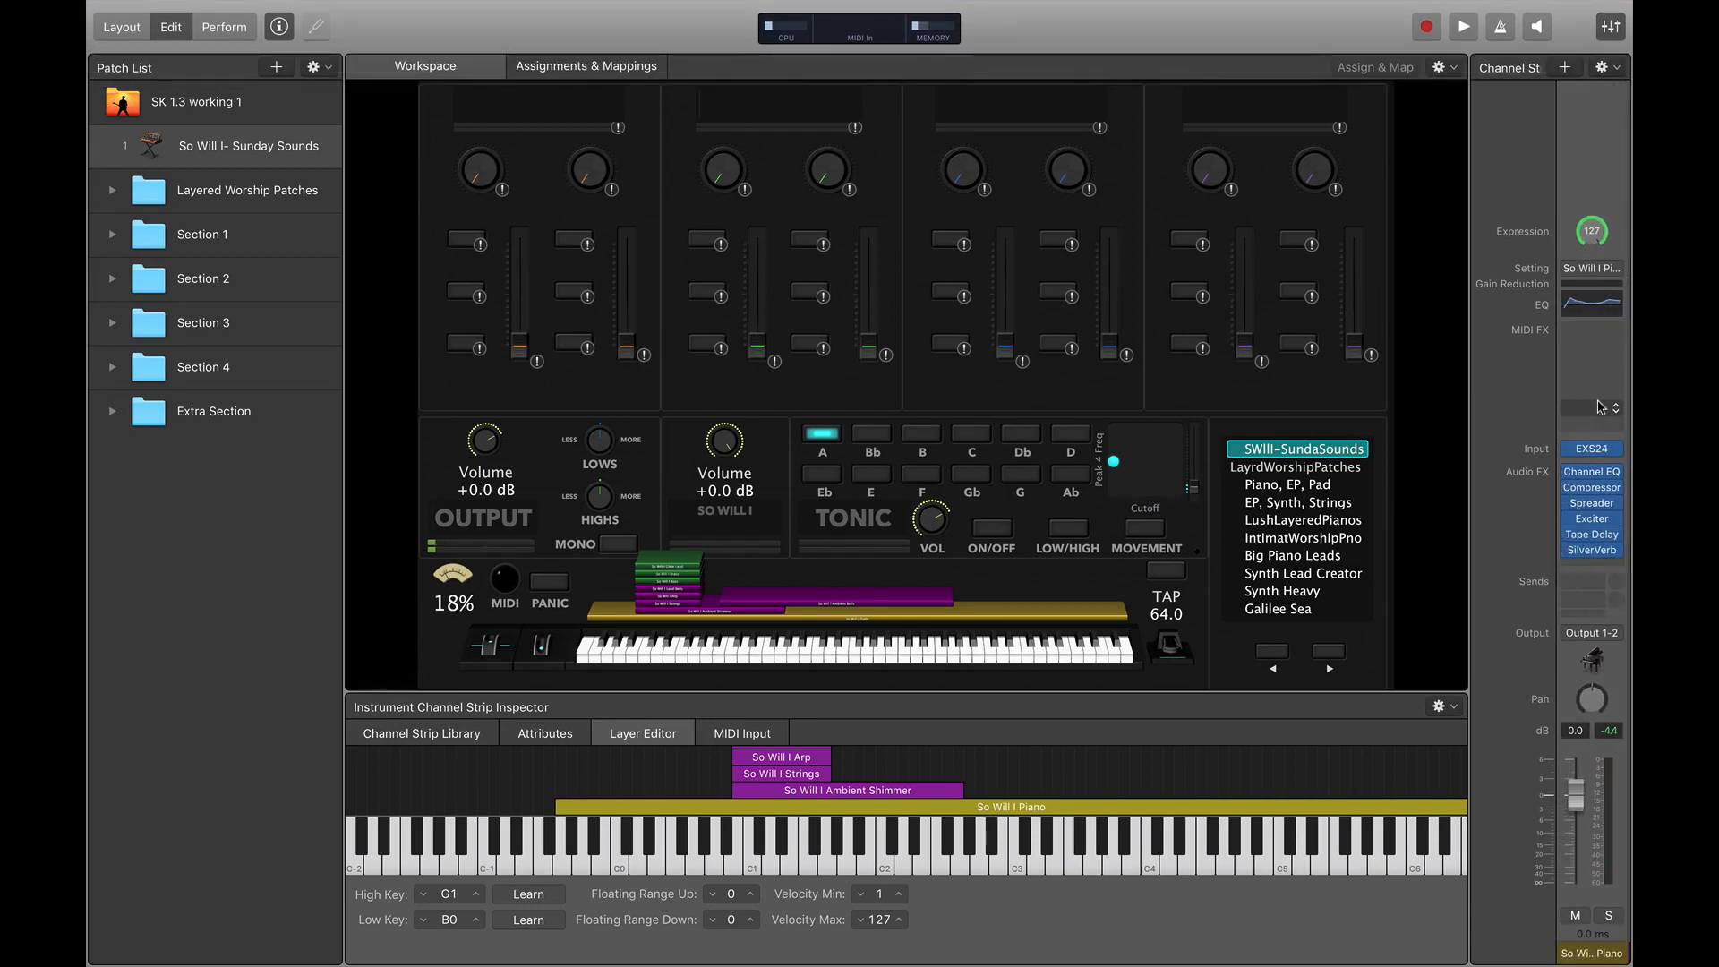
scroll(1601, 345, right, 2)
scroll(1599, 341, right, 3)
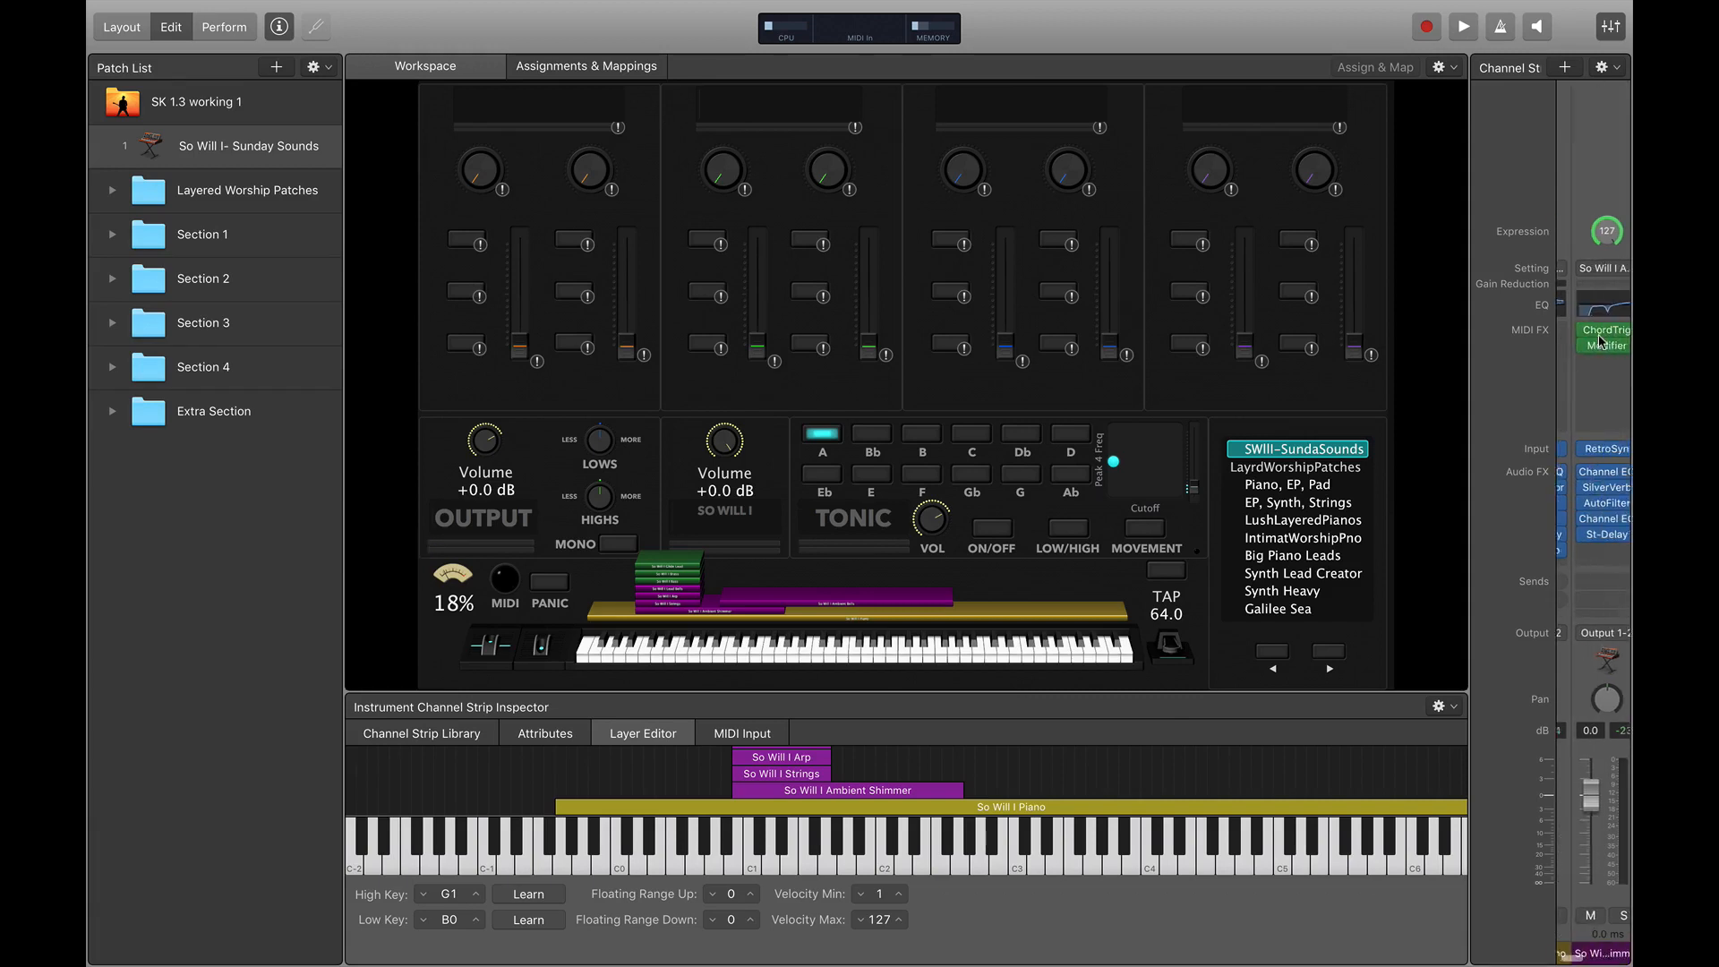
mouse_move(1591, 335)
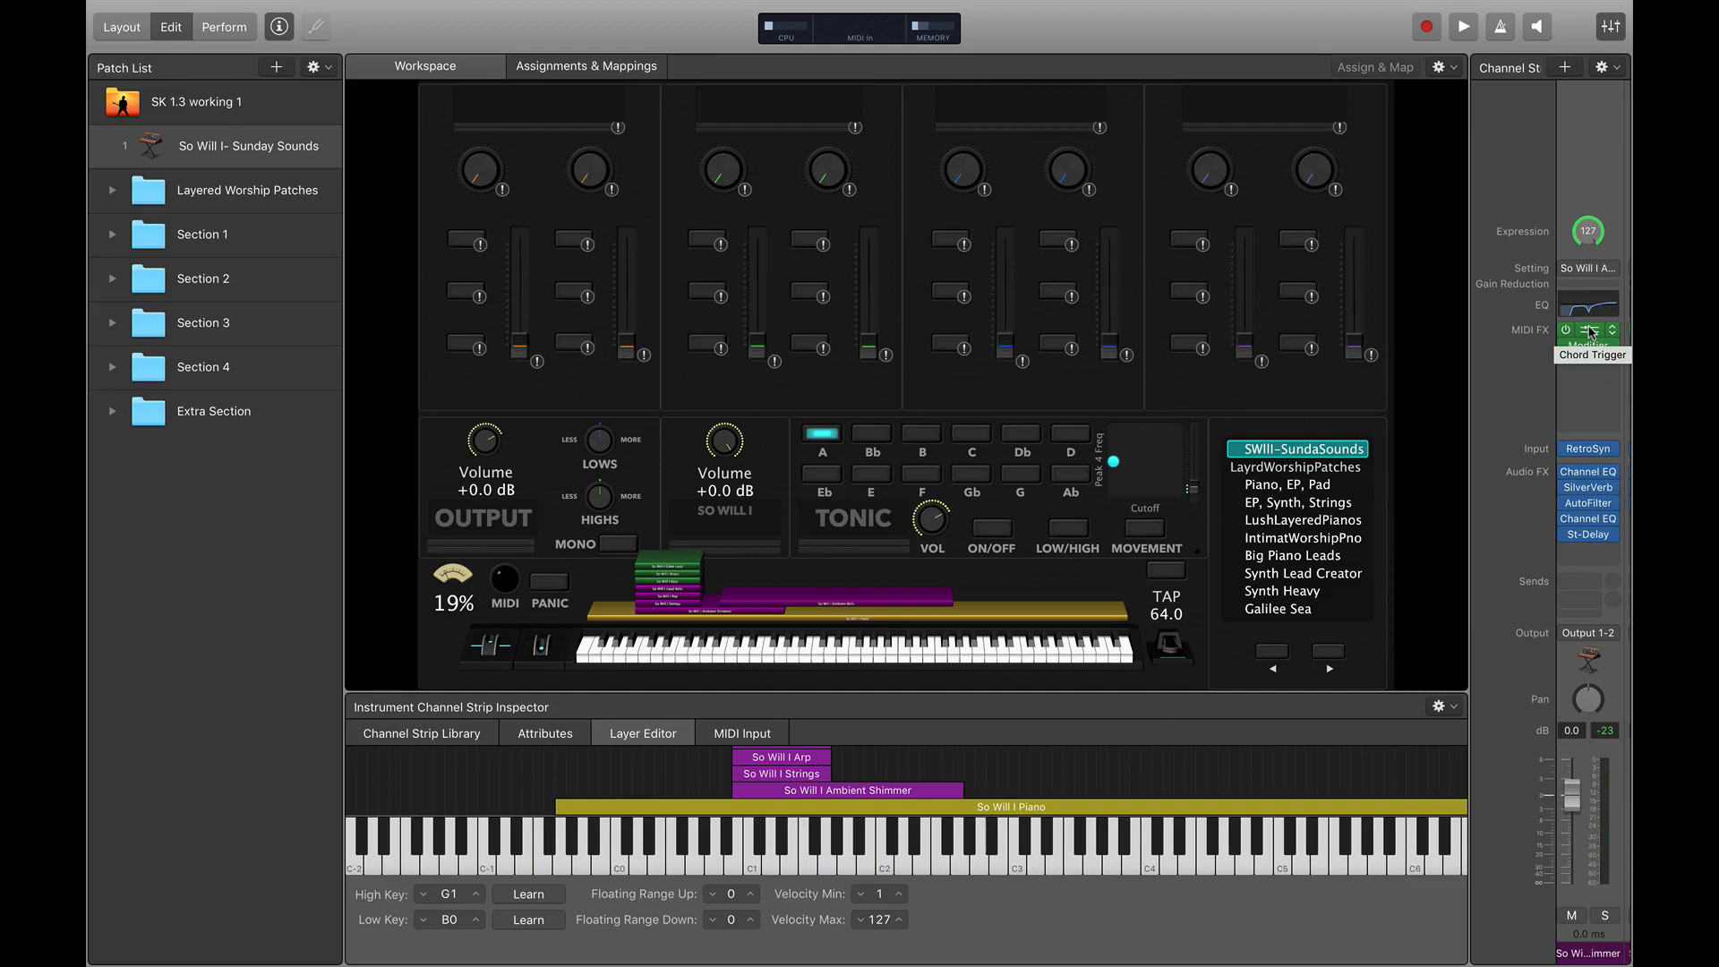
scroll(1579, 136, left, 1)
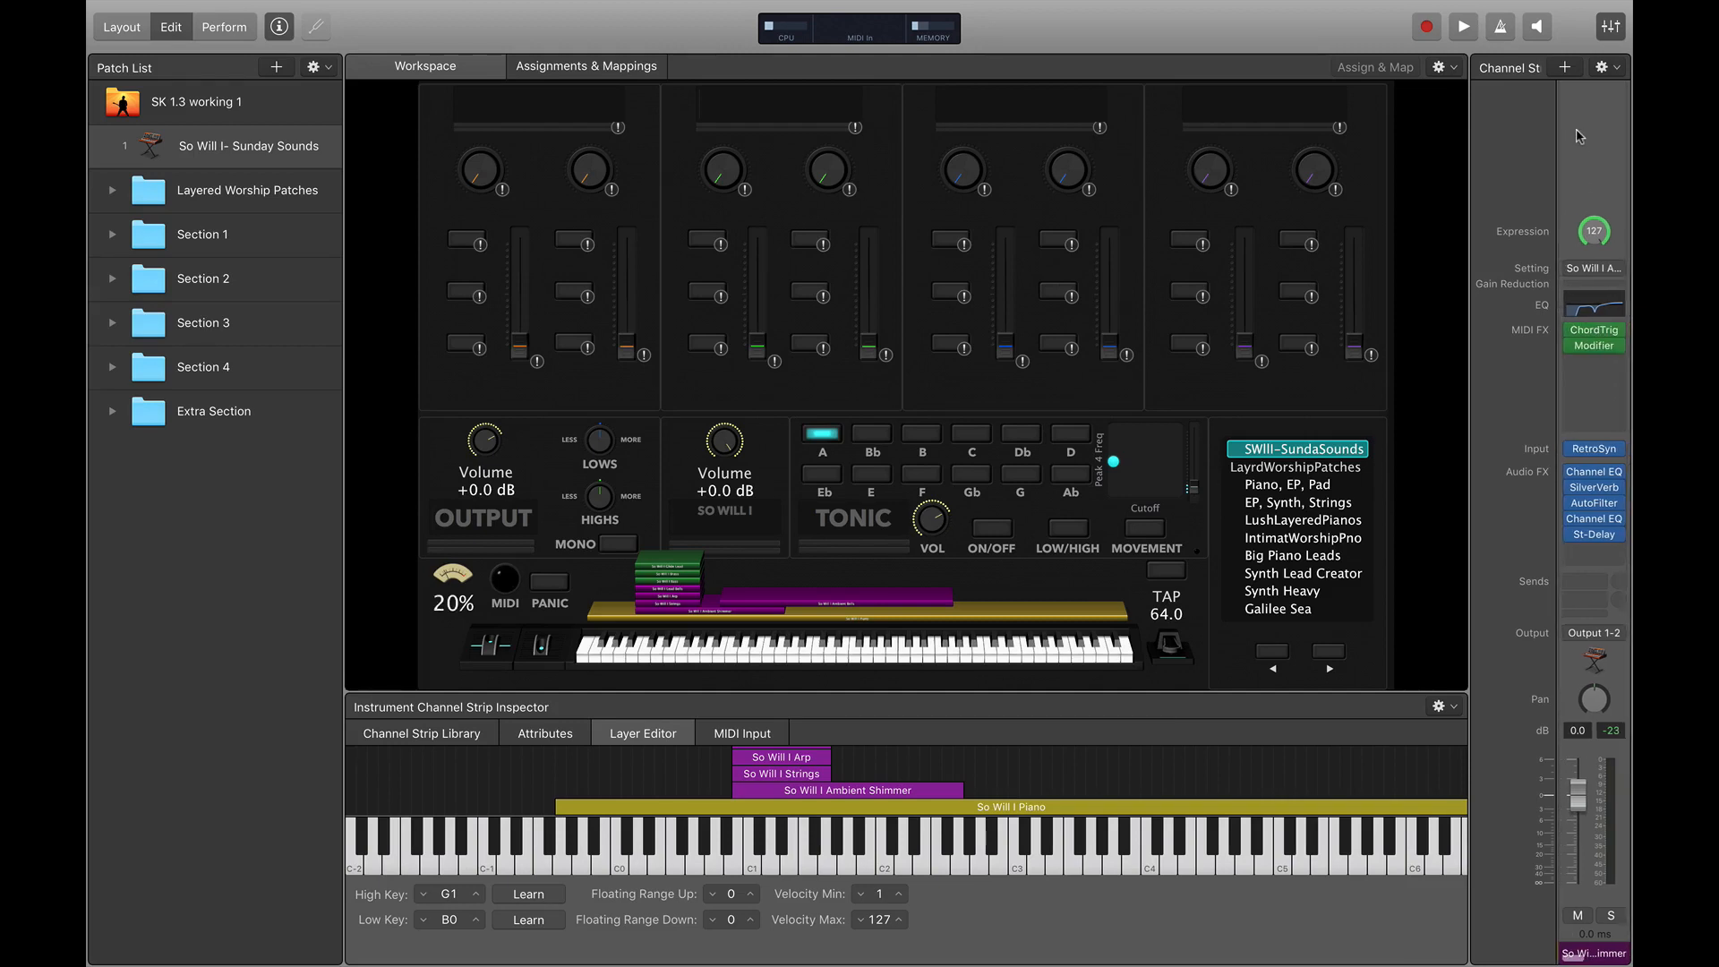
right_click(1579, 136)
click(1596, 123)
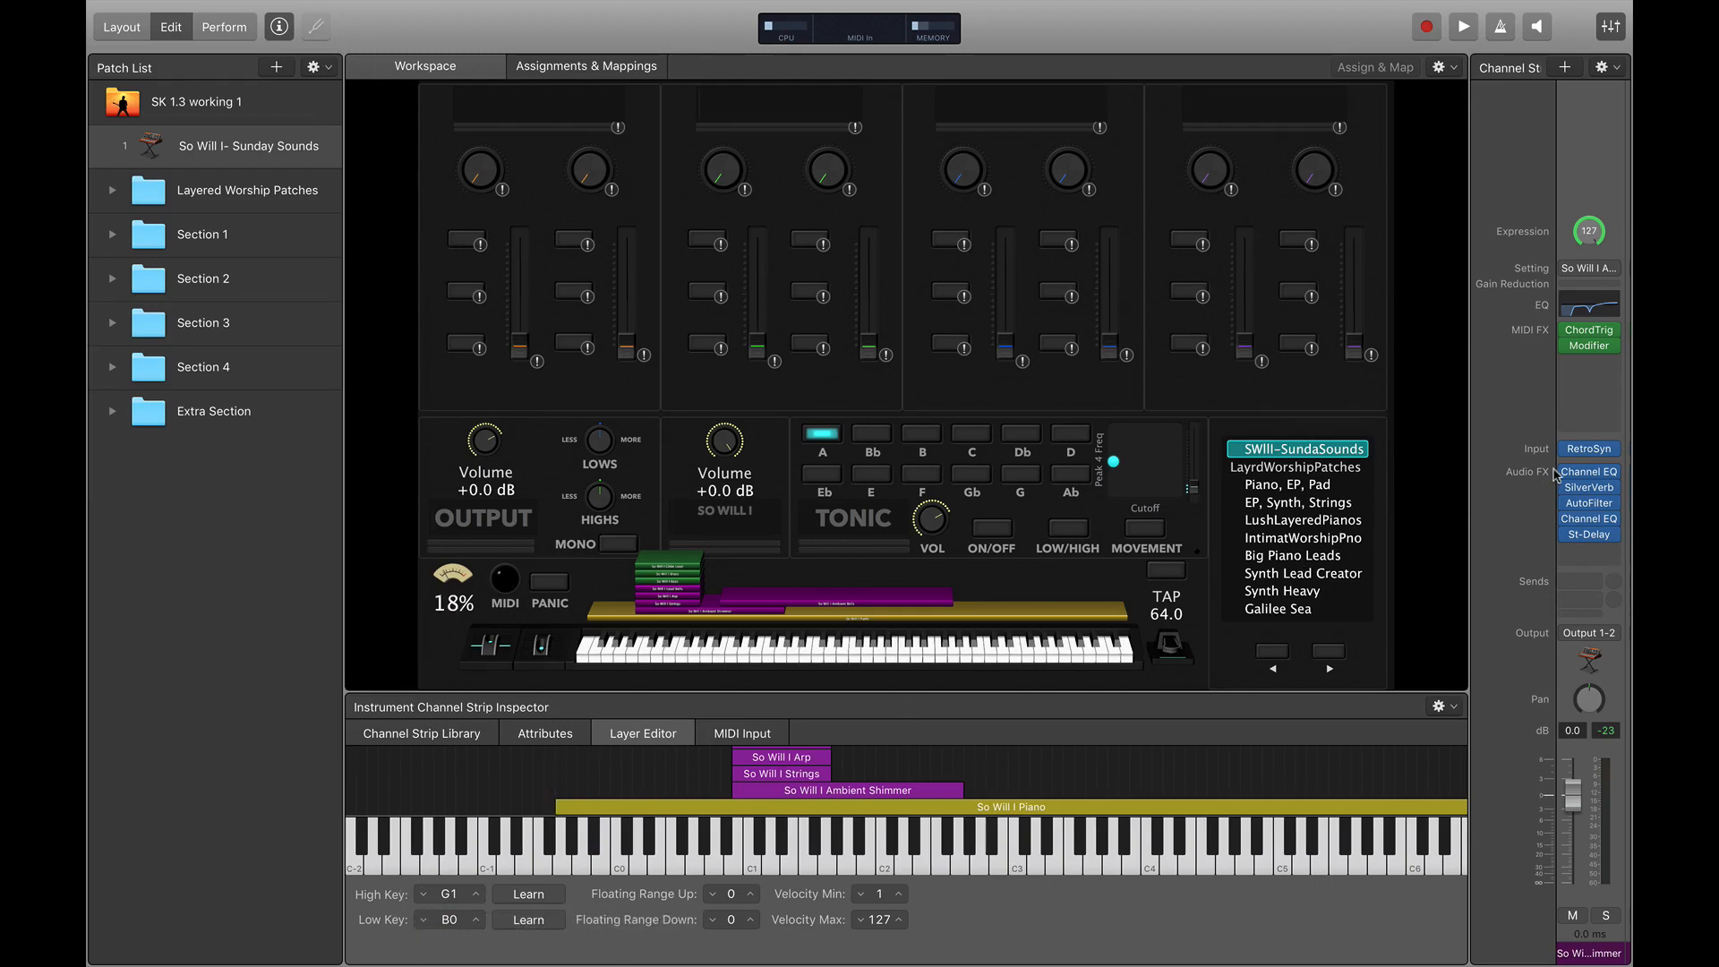
scroll(1607, 443, right, 2)
scroll(1607, 443, left, 5)
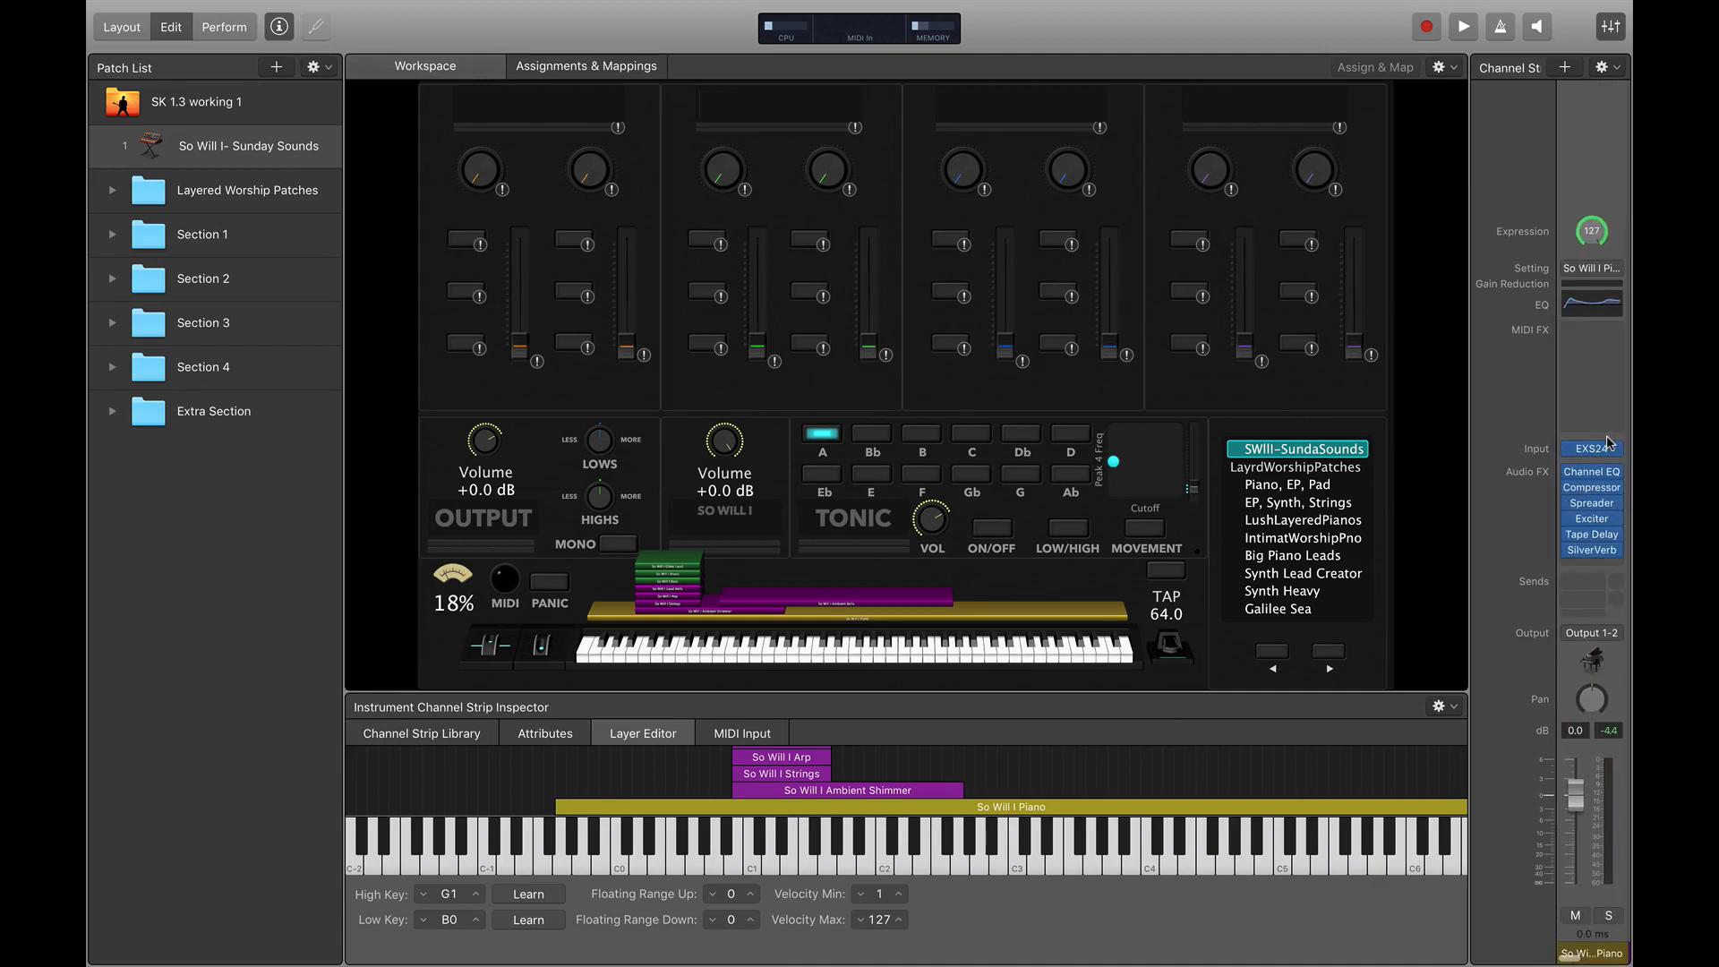
scroll(1602, 420, right, 2)
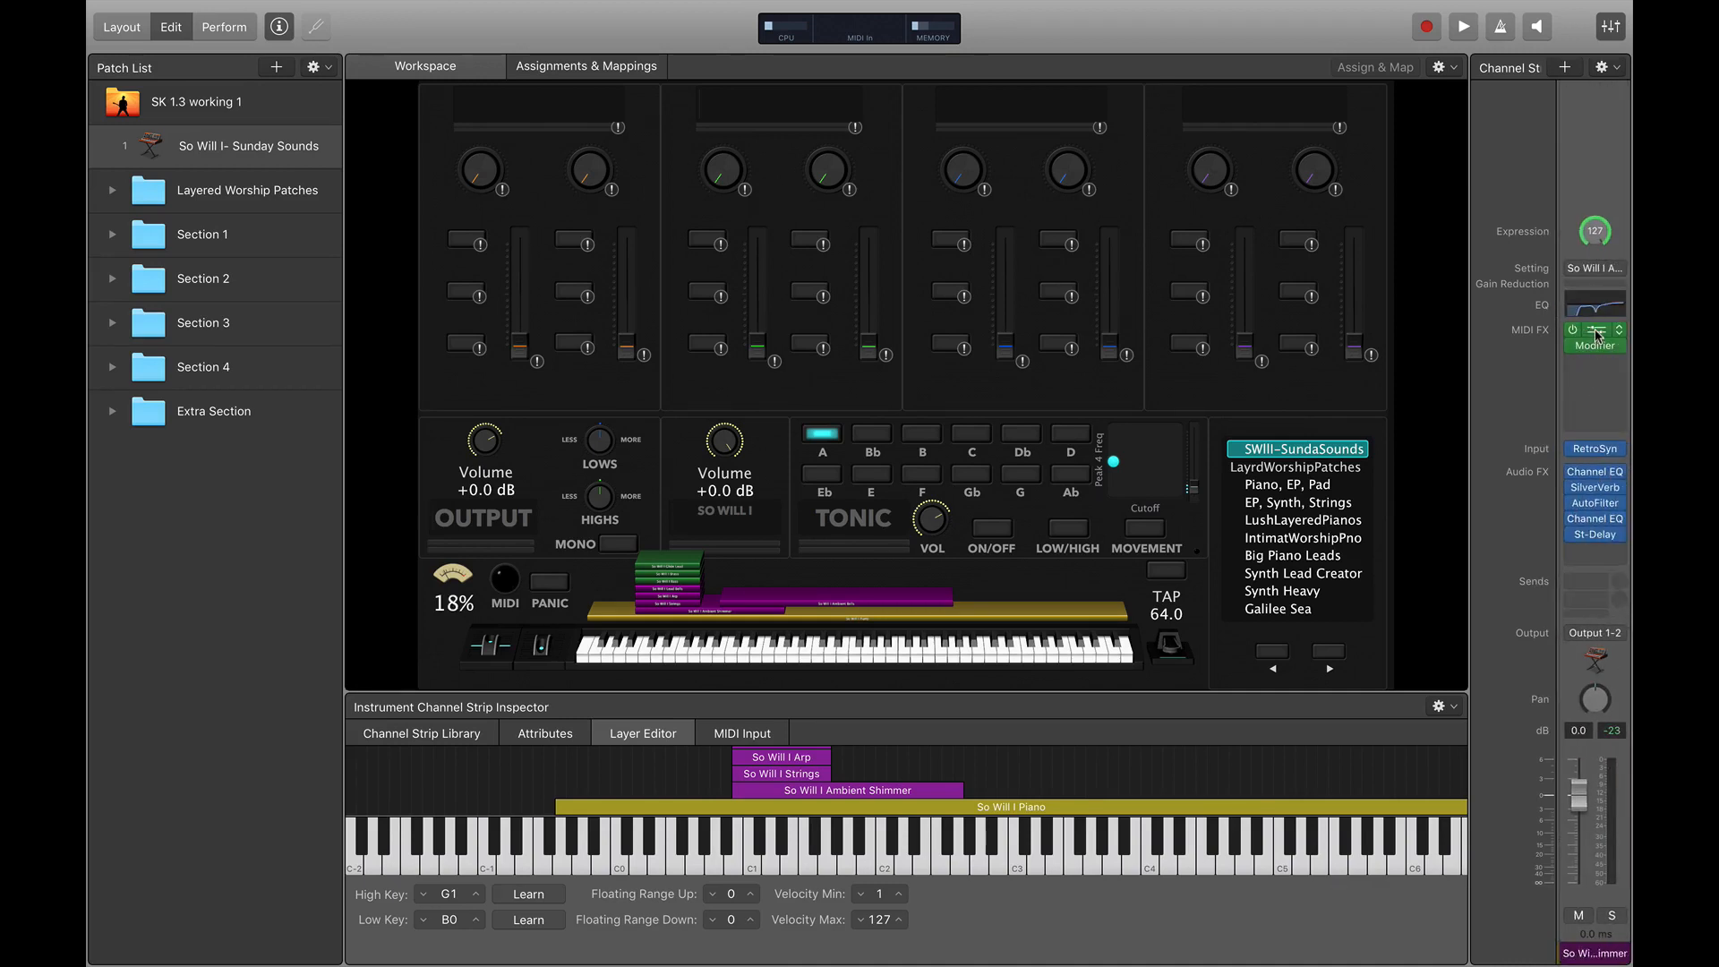
click(1596, 334)
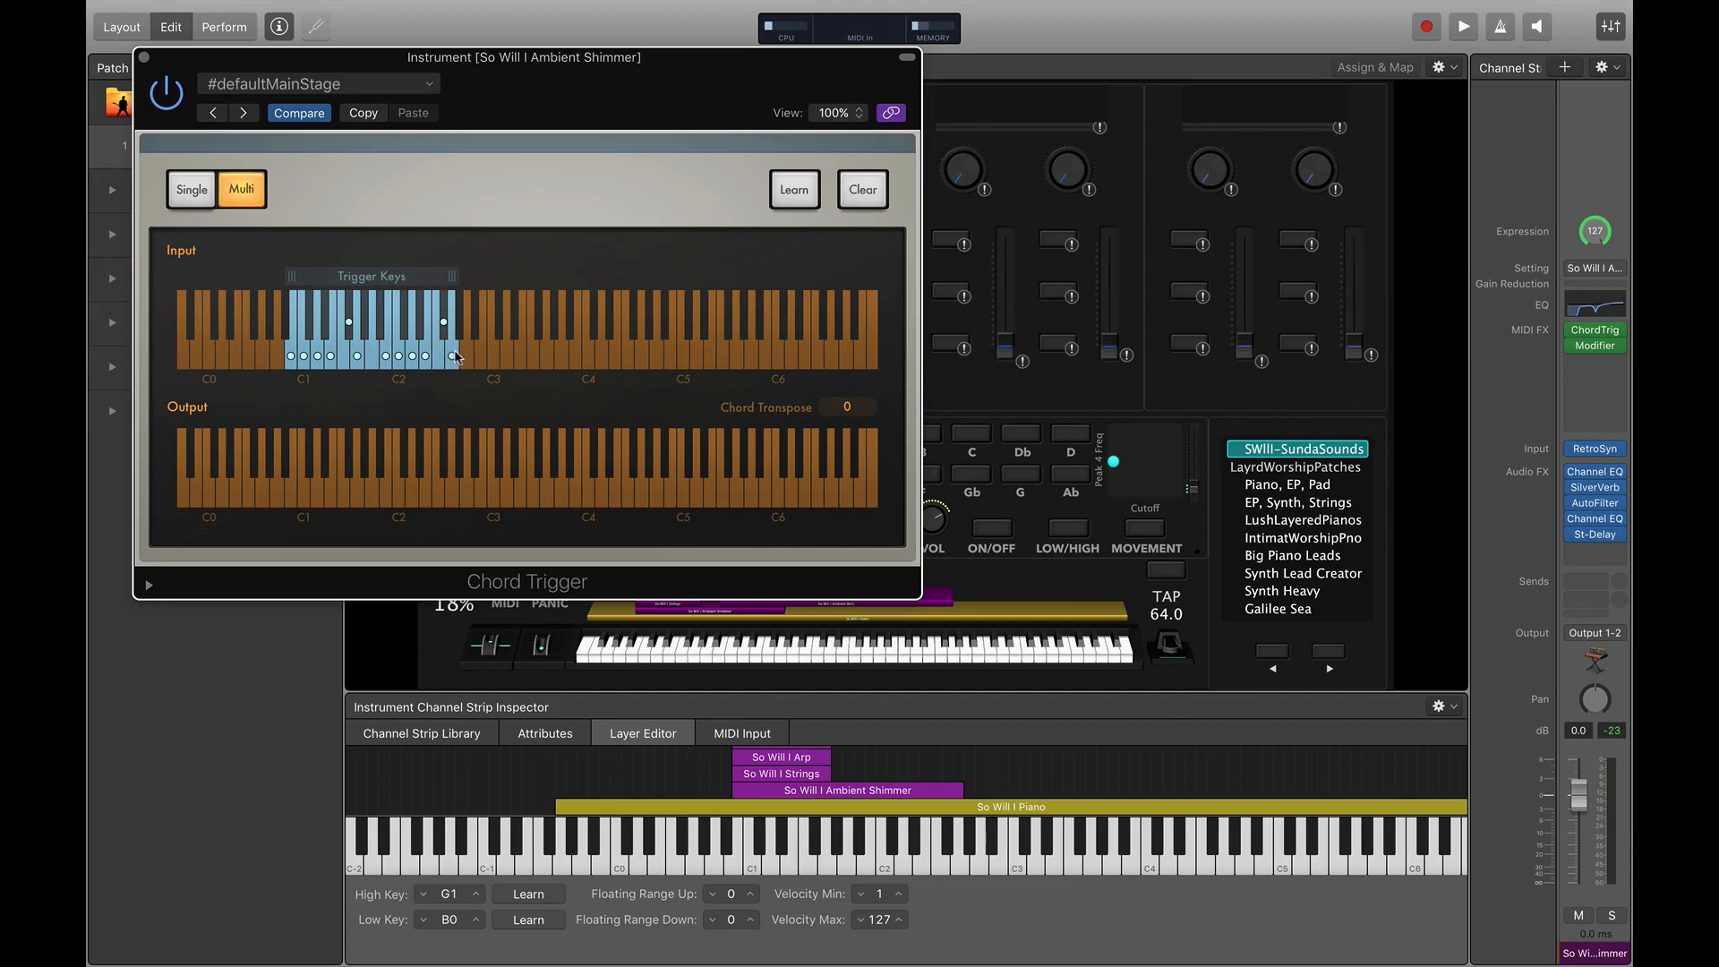
click(144, 59)
scroll(1582, 297, right, 3)
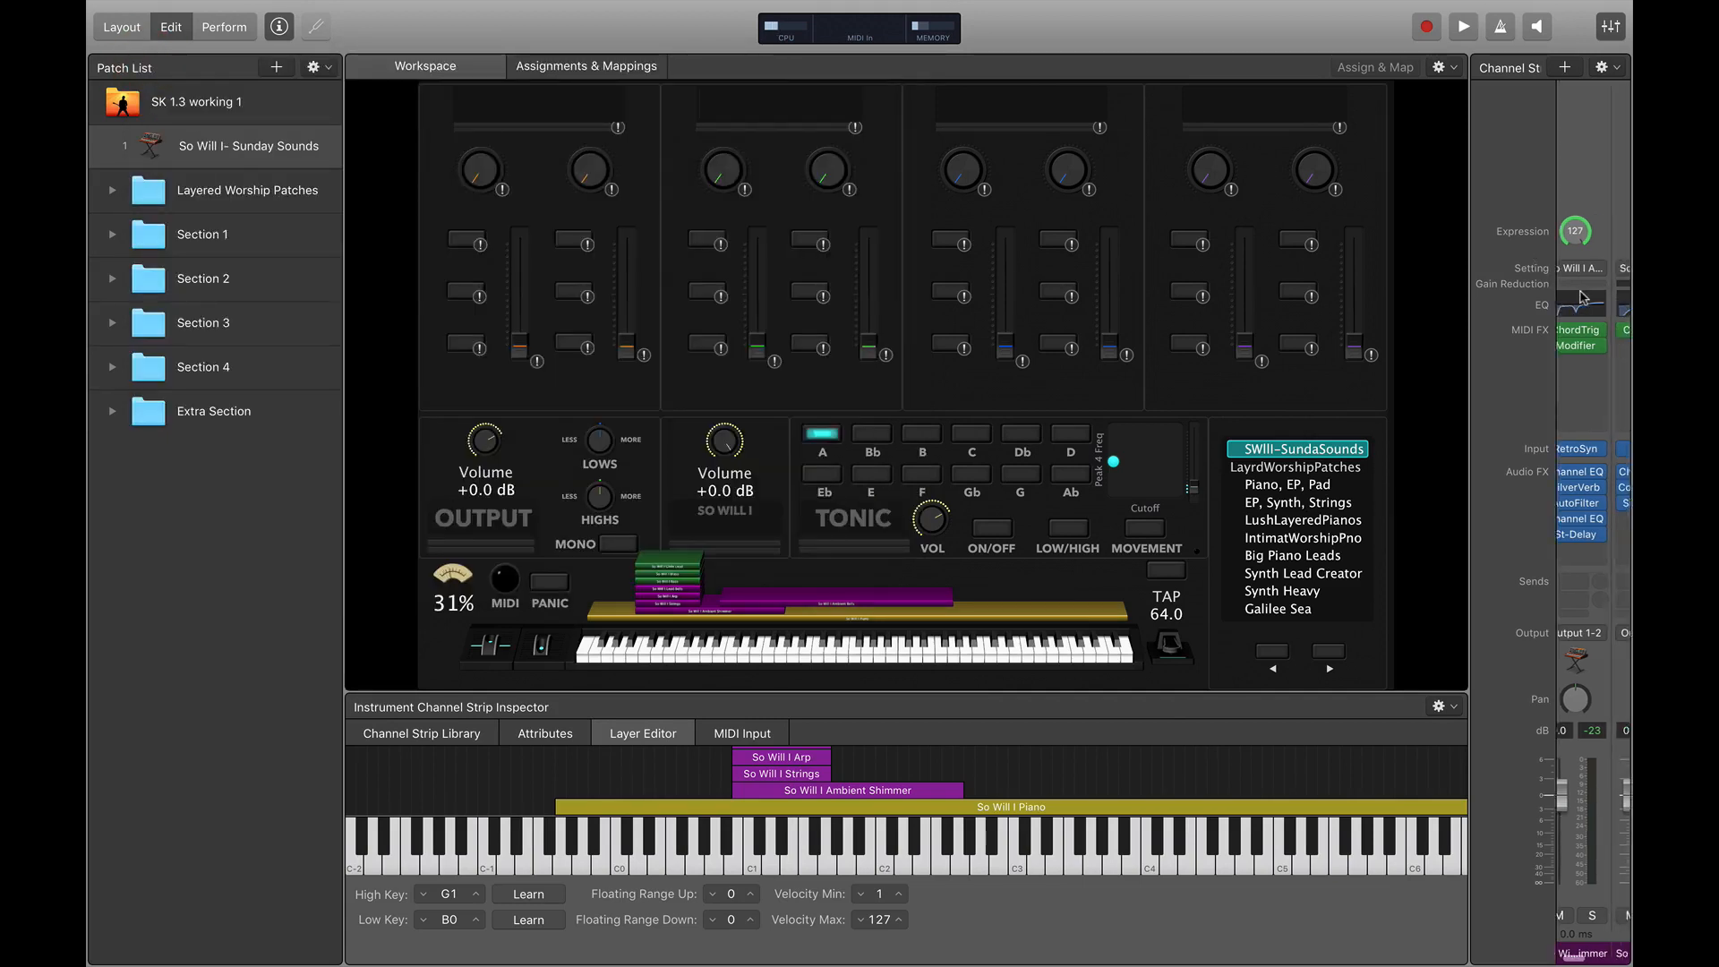
scroll(1582, 297, right, 1)
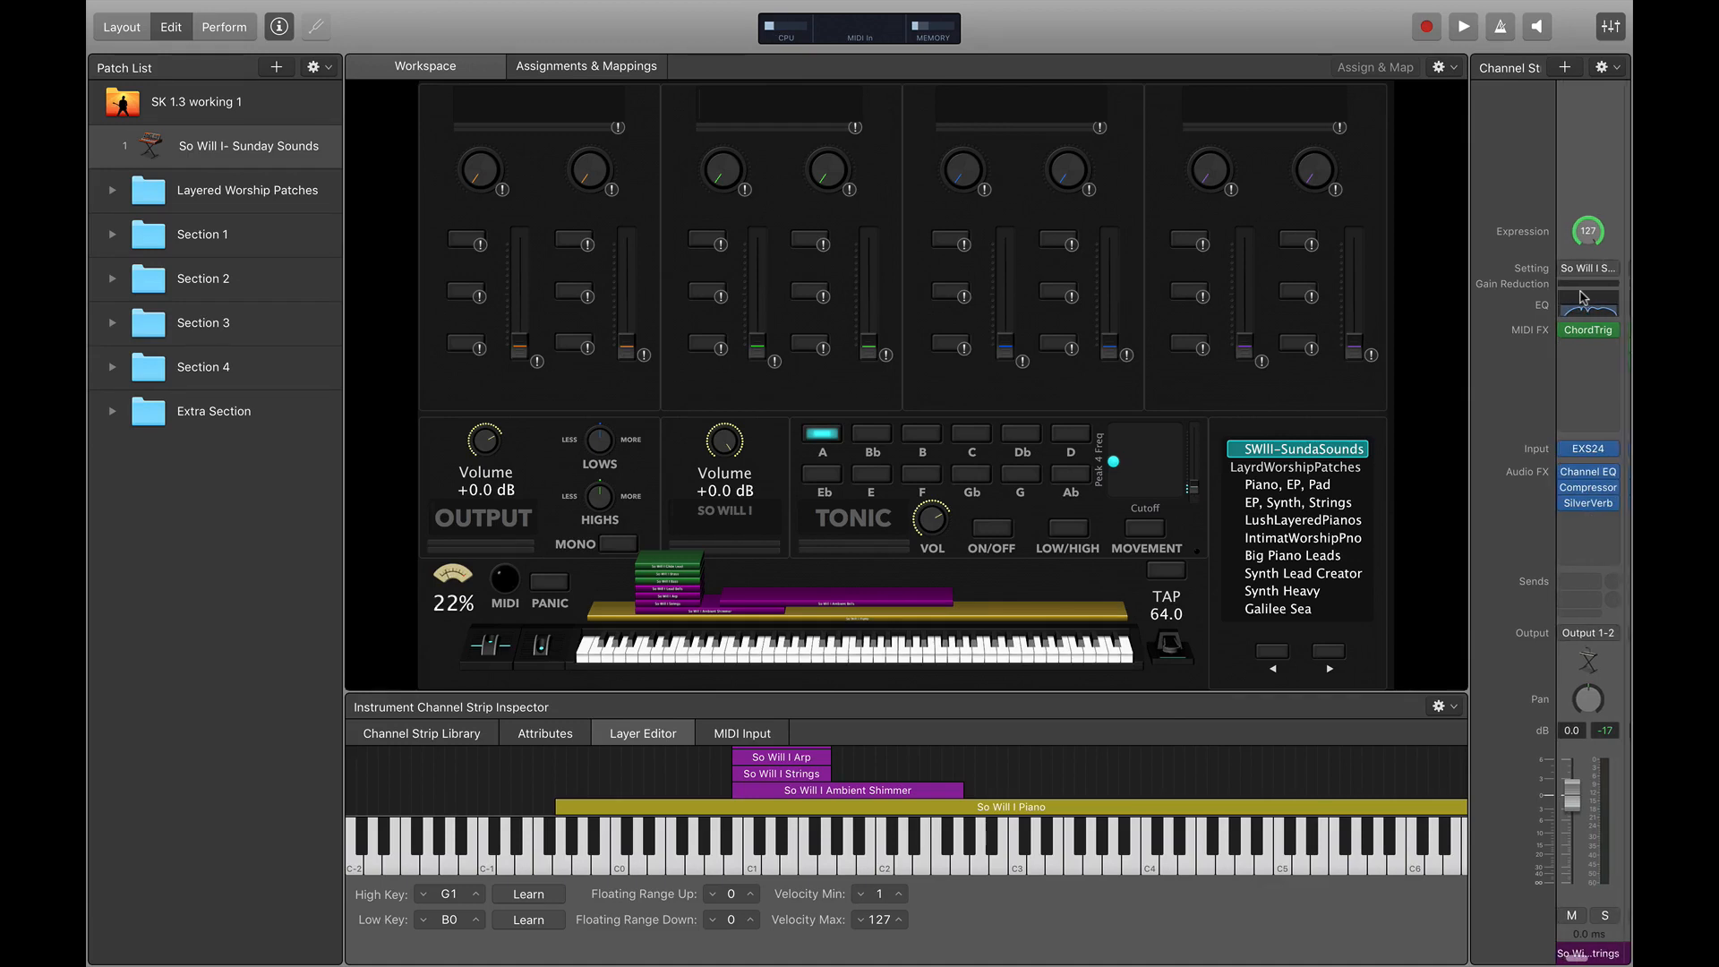
scroll(1582, 298, left, 1)
scroll(1582, 297, right, 1)
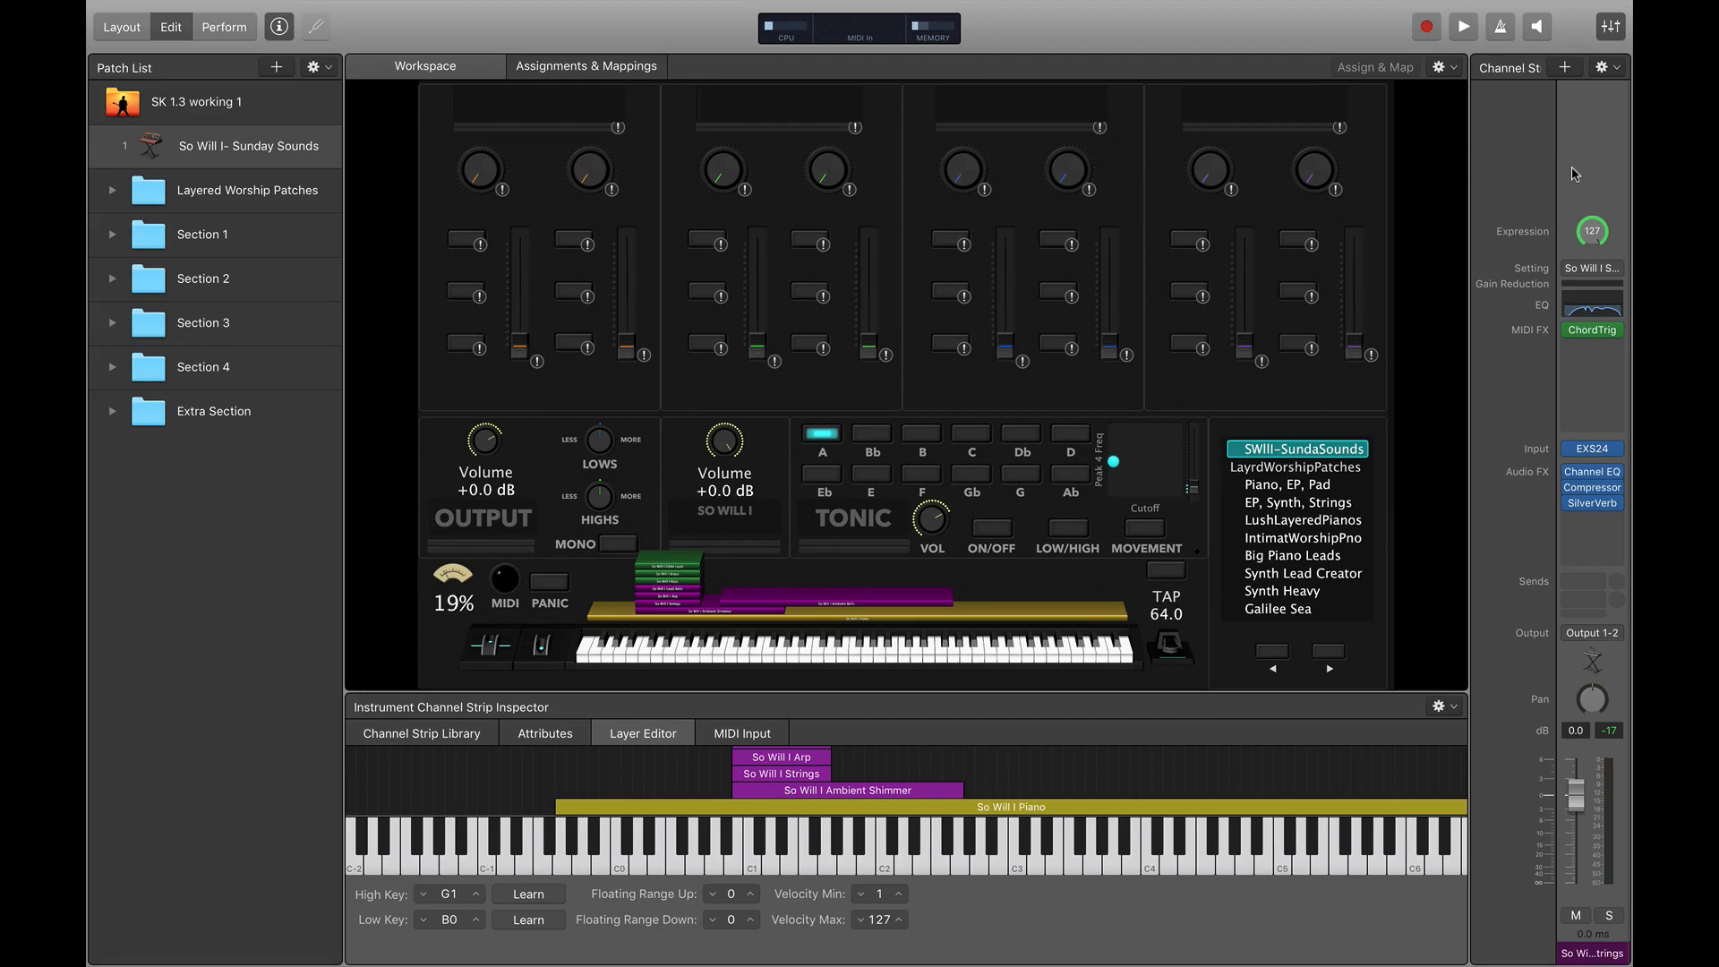
scroll(1572, 168, left, 5)
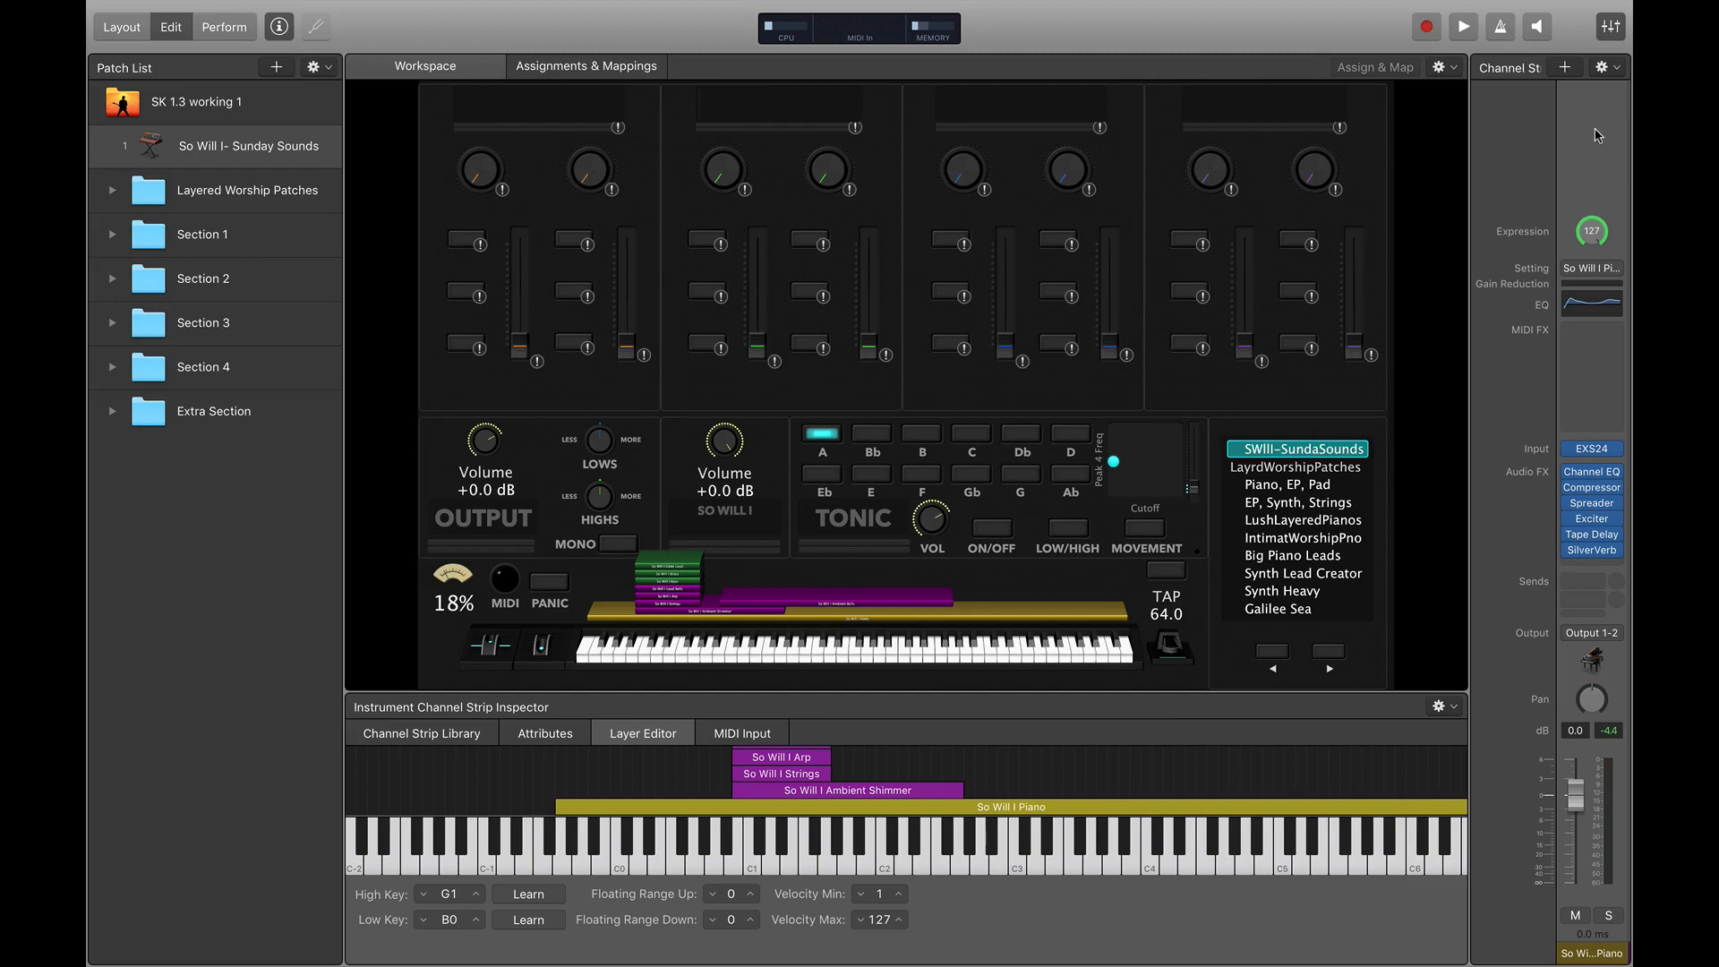
scroll(1594, 134, up, 1)
scroll(1594, 135, down, 1)
scroll(1594, 135, up, 1)
scroll(1595, 135, right, 1)
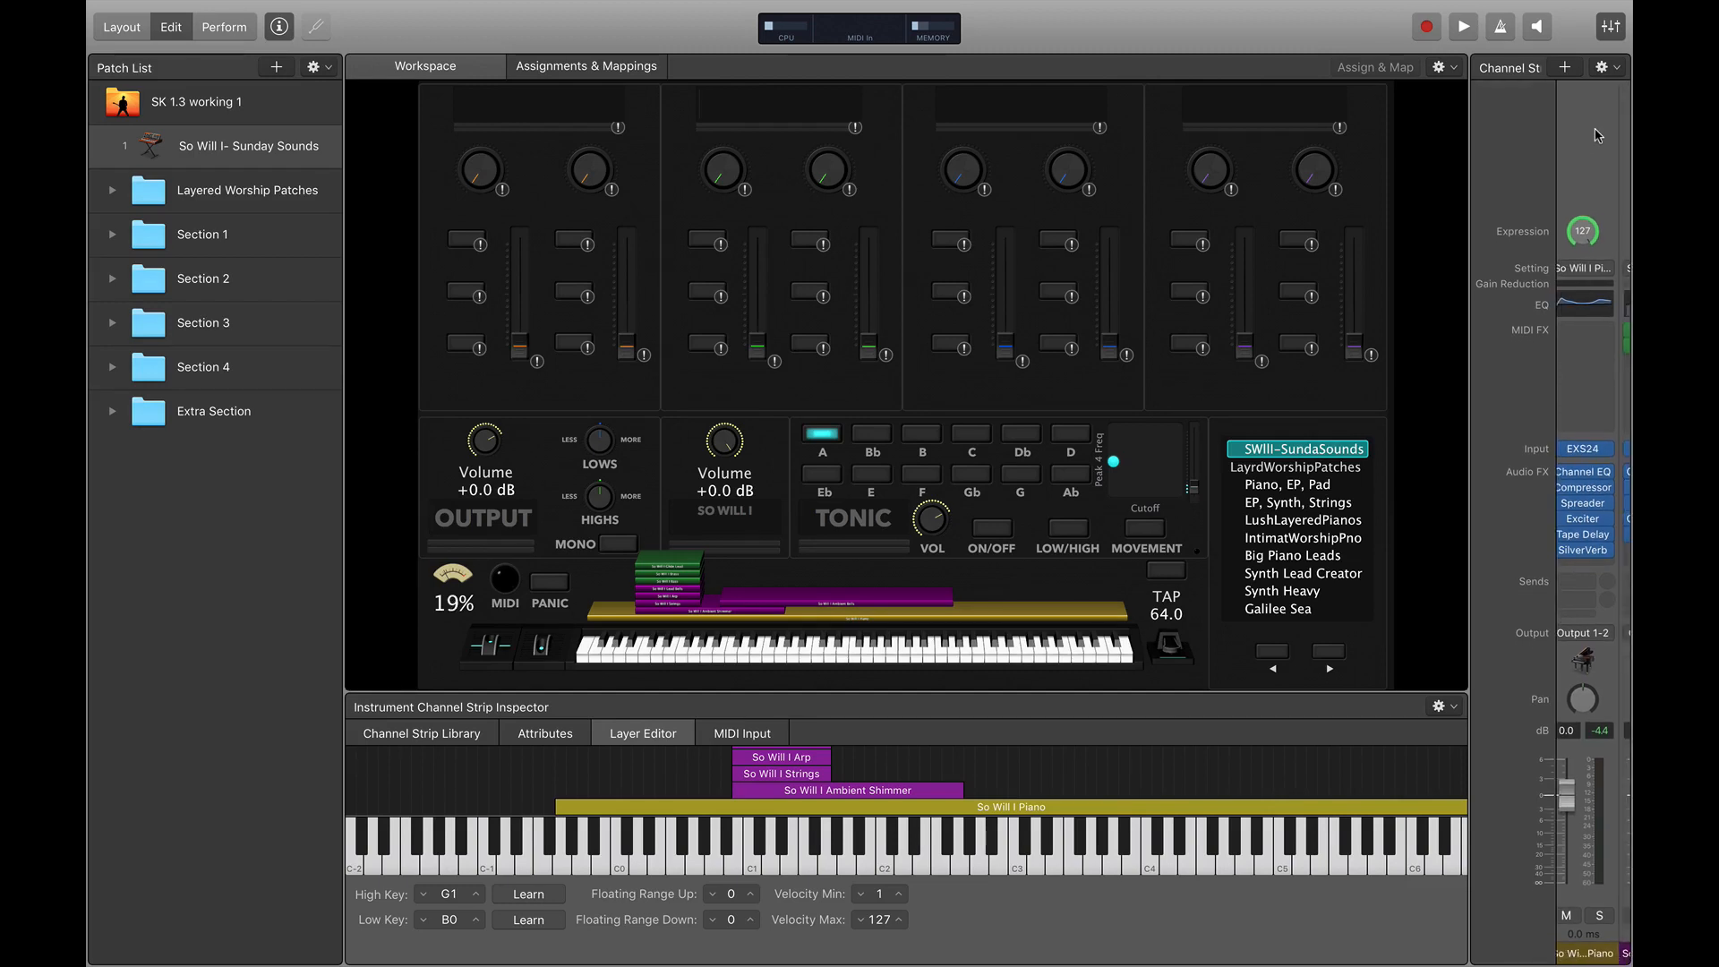
scroll(1595, 135, left, 1)
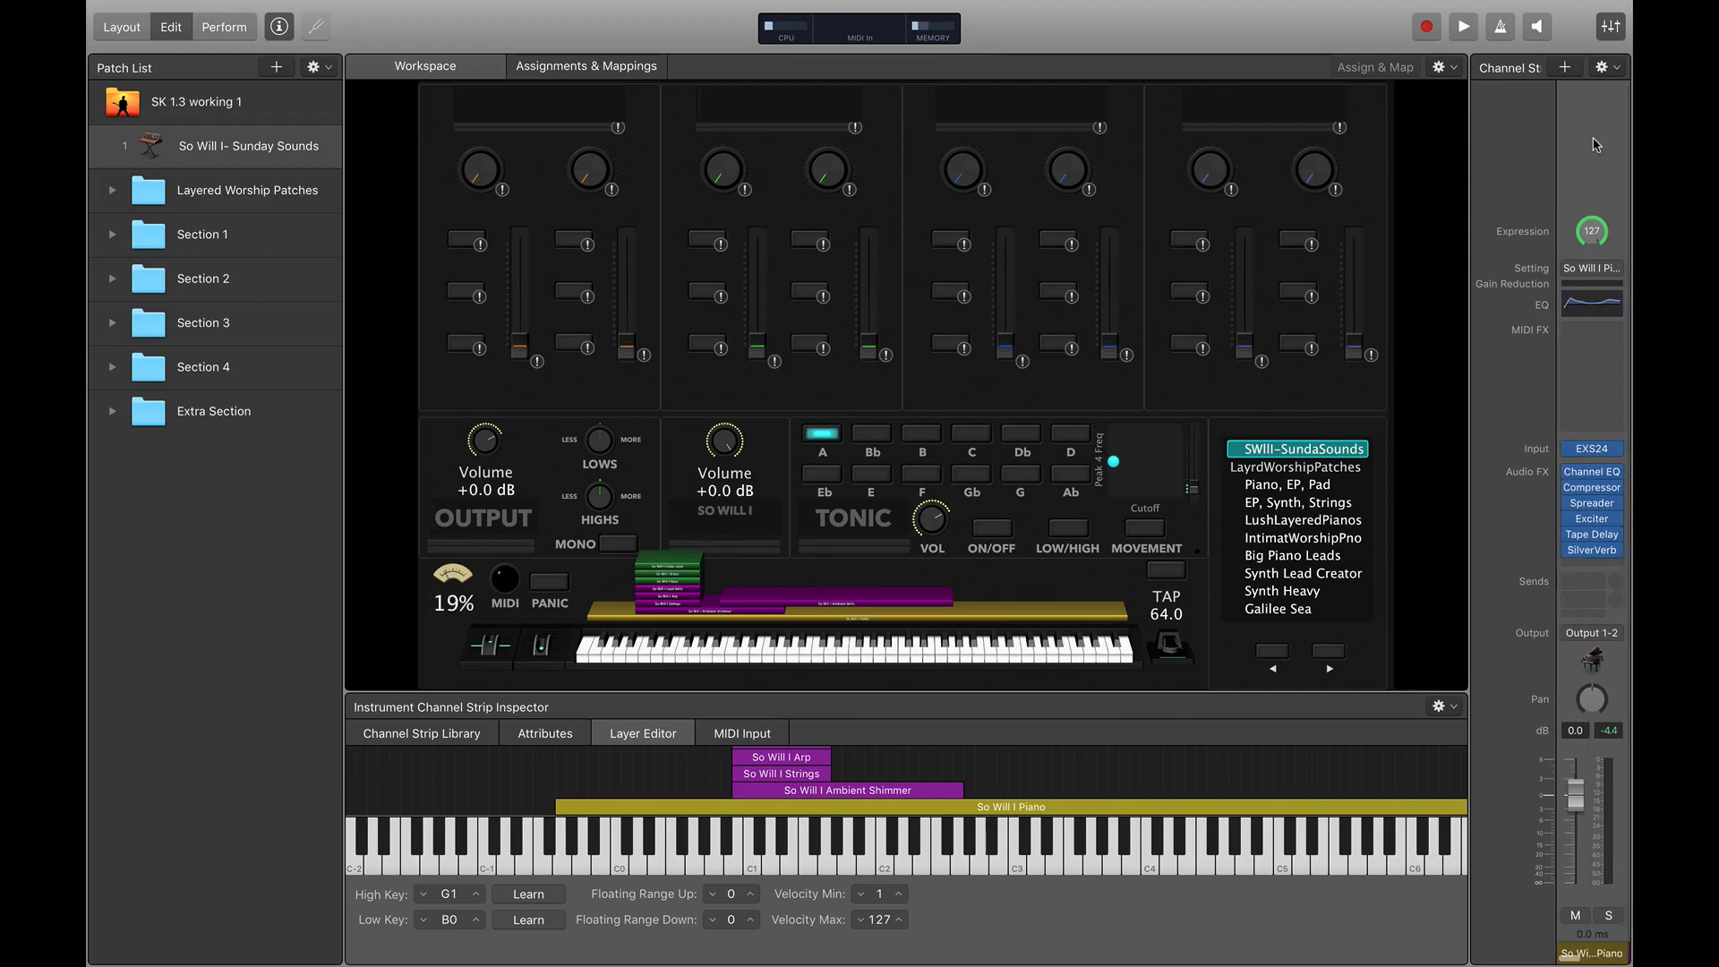
scroll(1596, 145, right, 2)
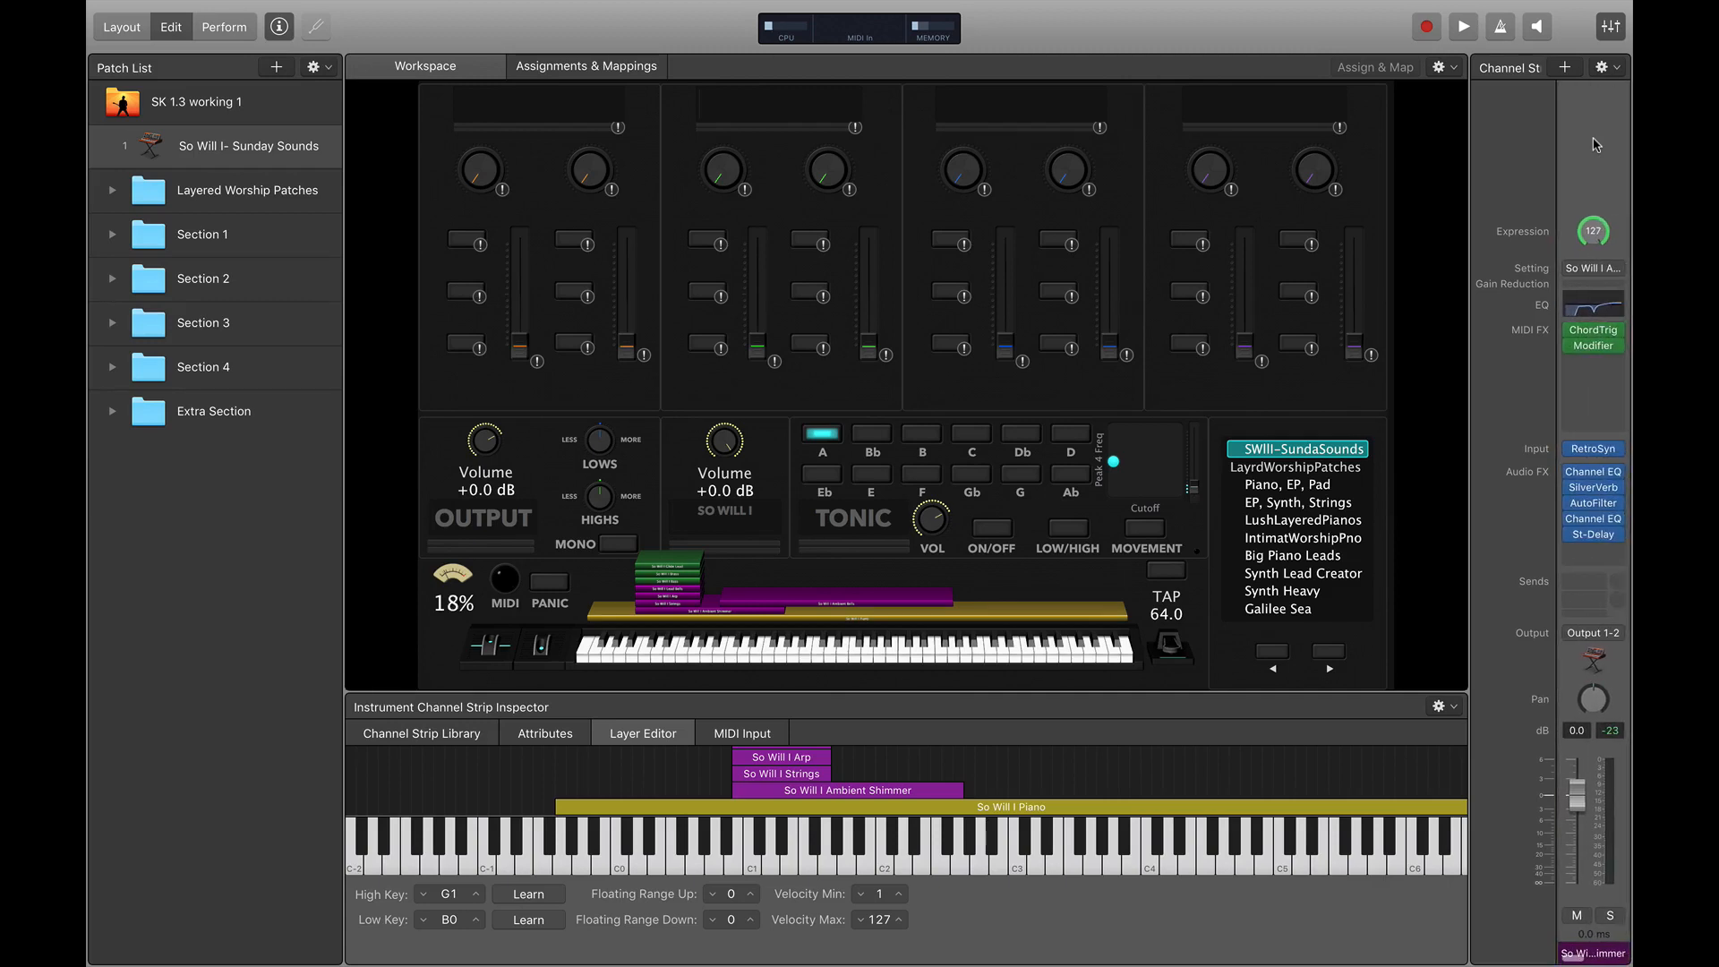
Step: Rename the So Will I- Sunday Sounds patch as "So Will I- key of G- Sunday Sounds"
scroll(1593, 145, left, 2)
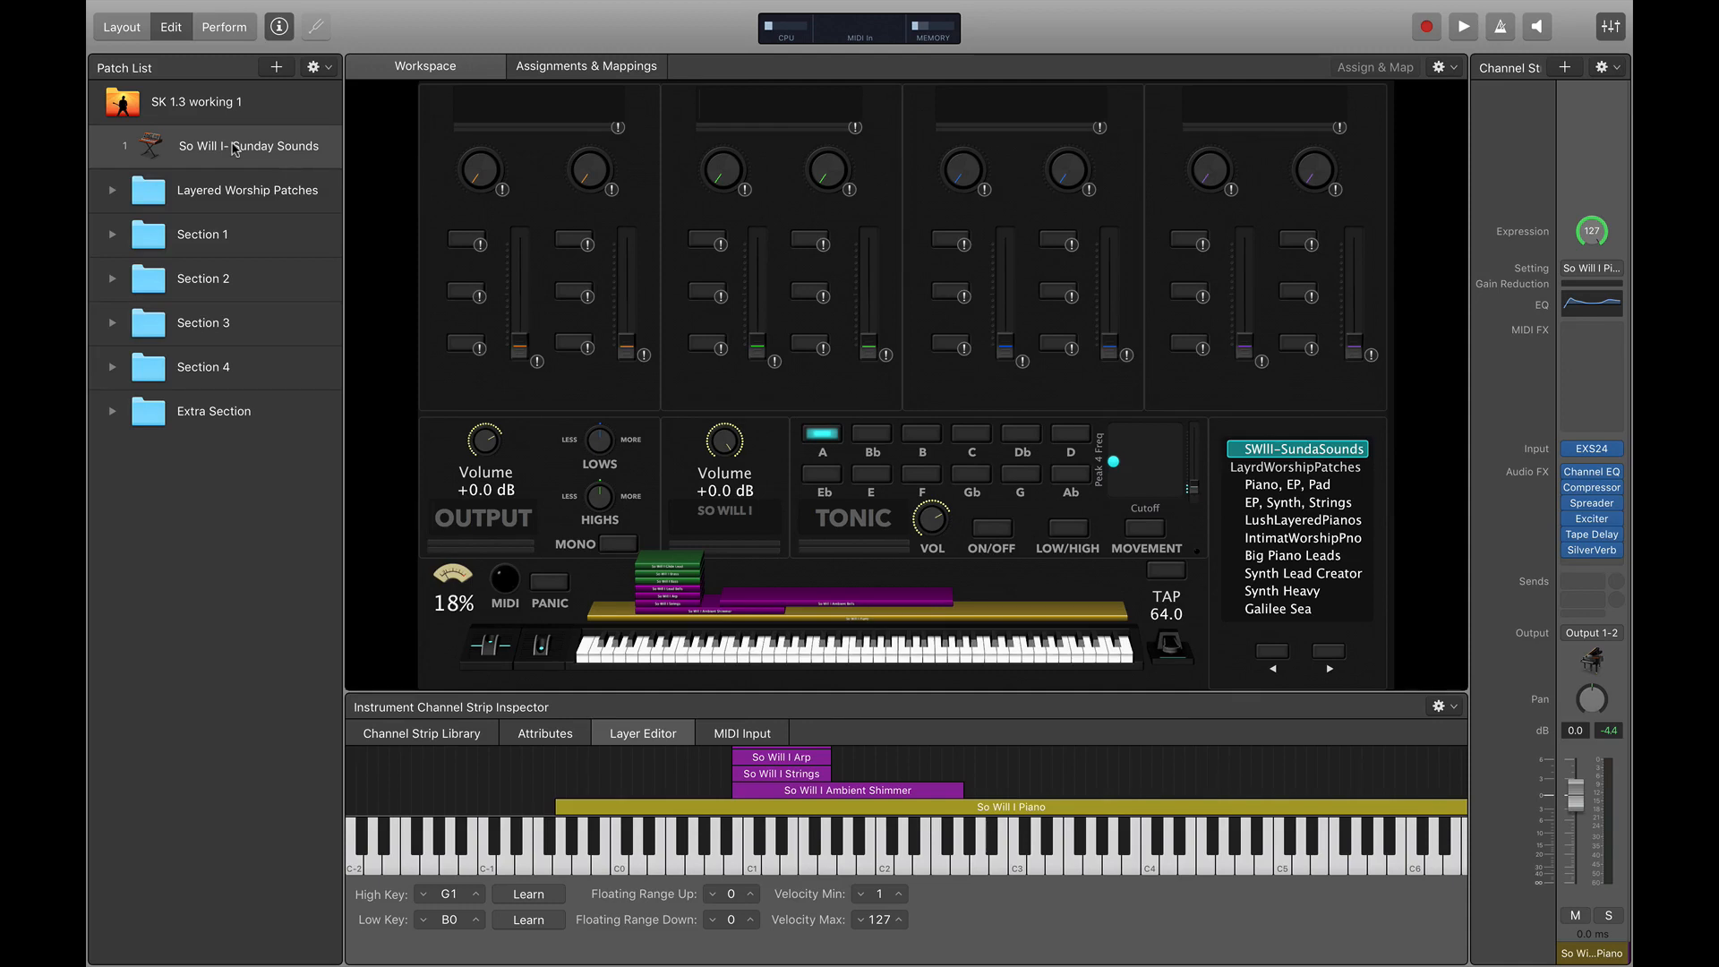
click(242, 146)
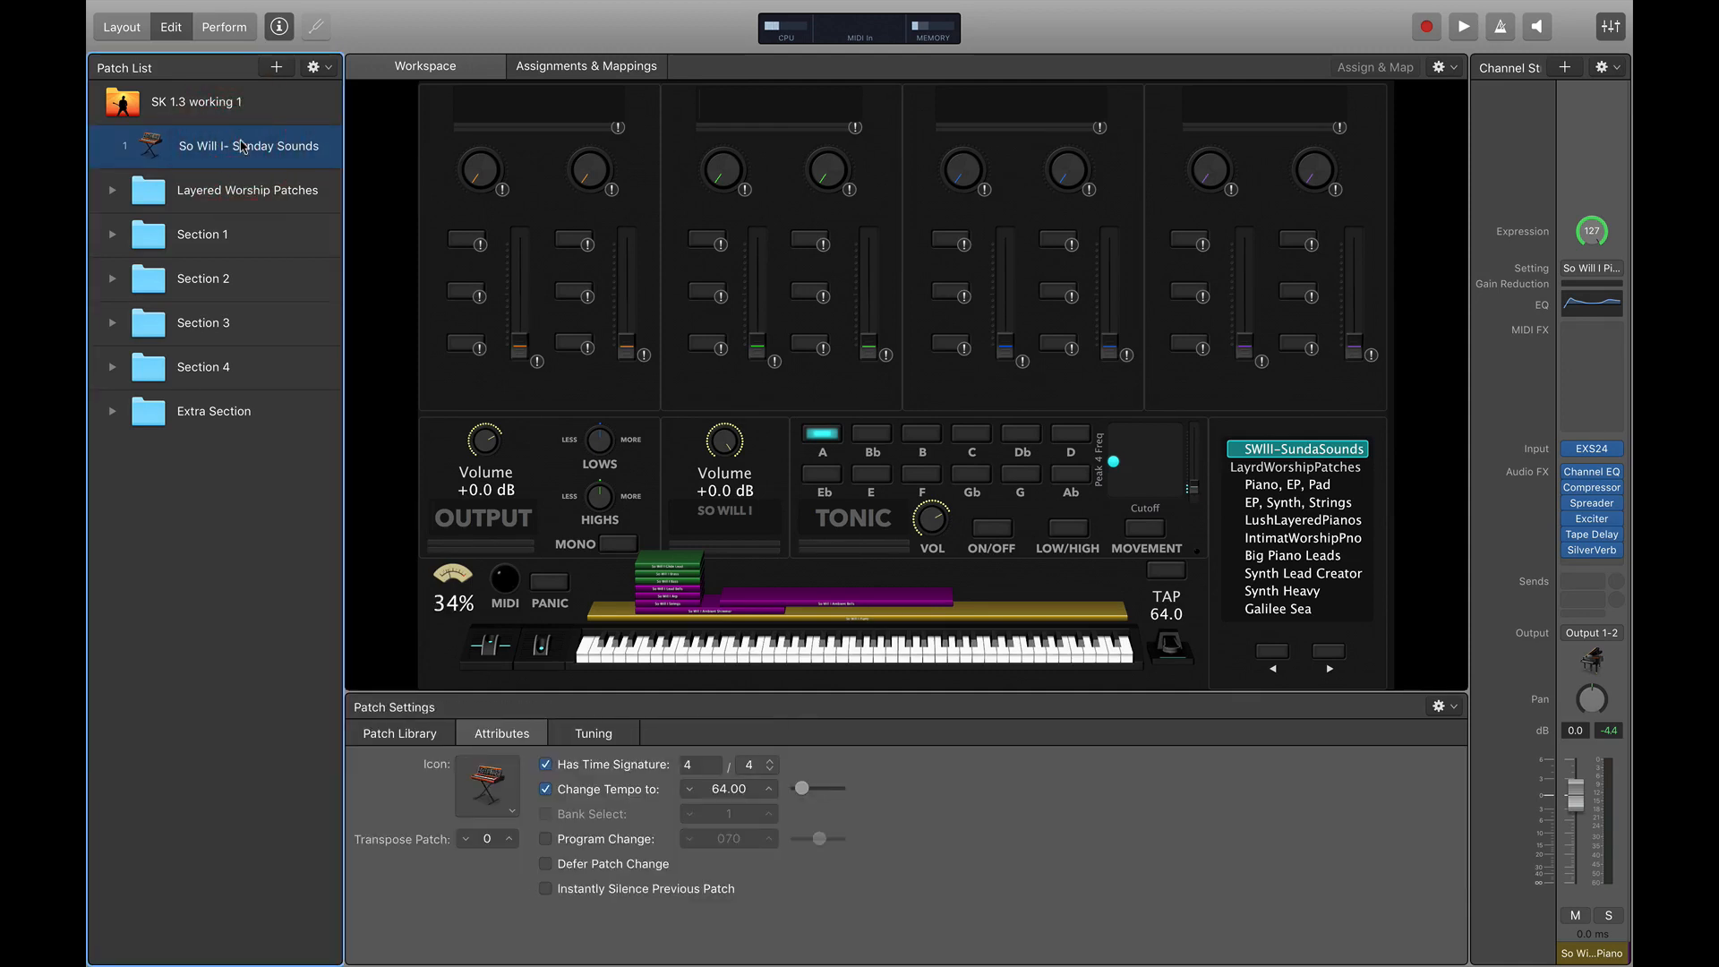
click(240, 145)
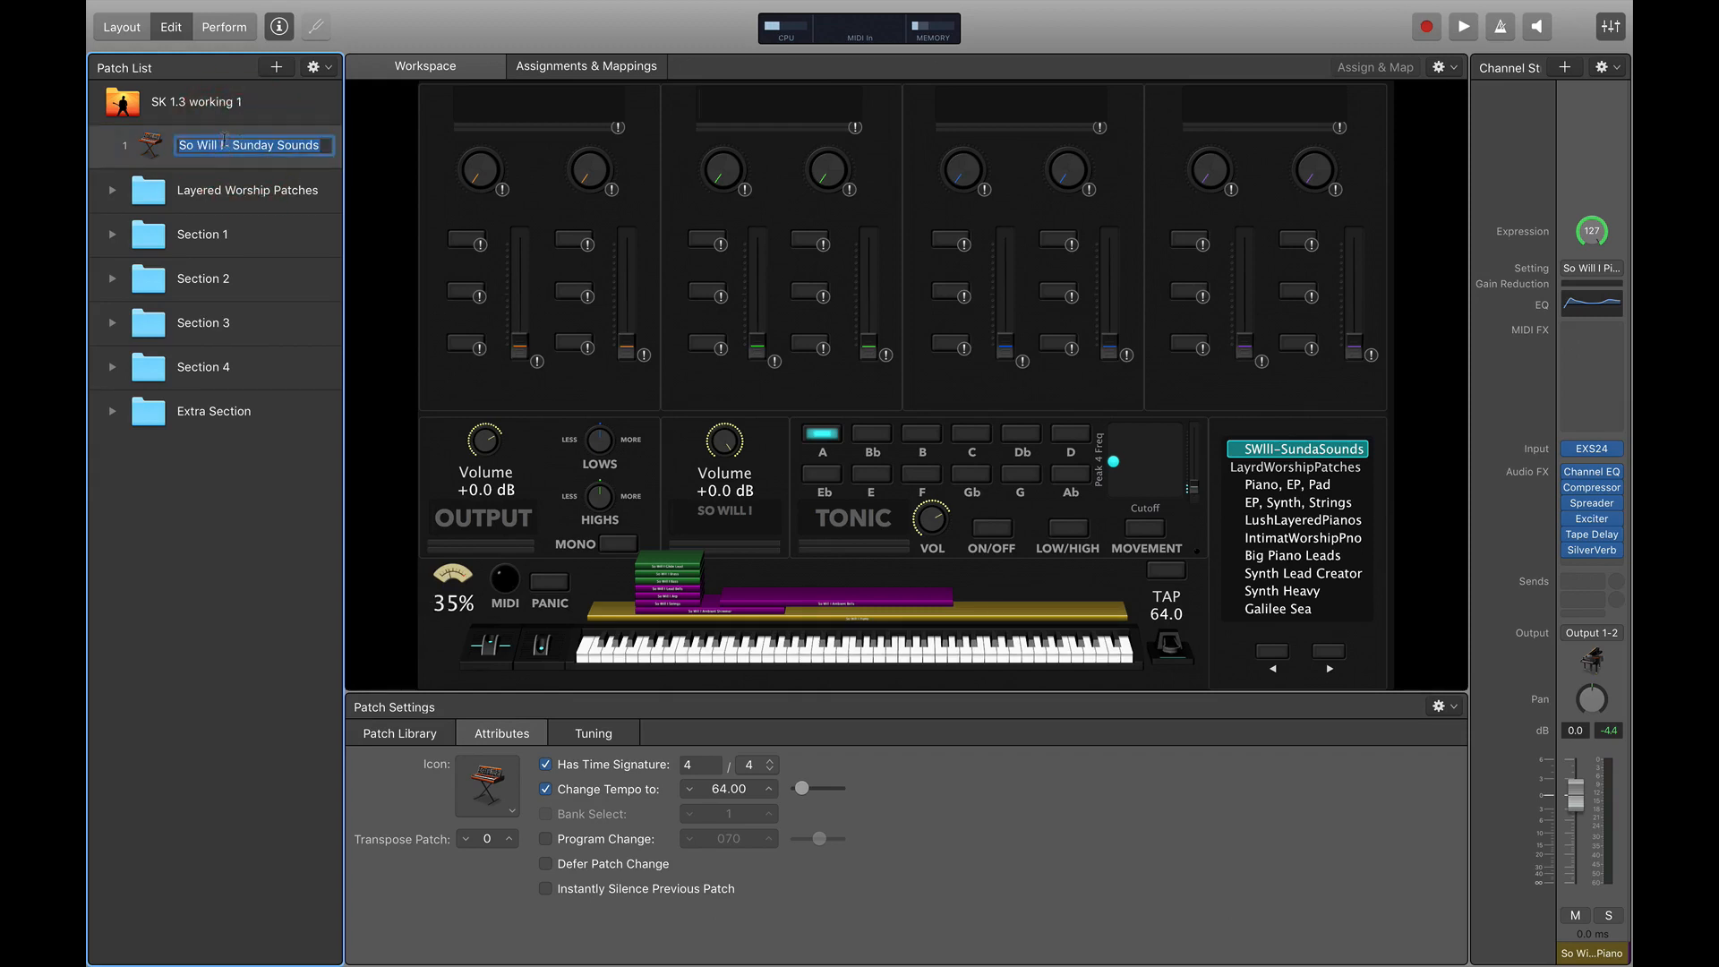
click(225, 142)
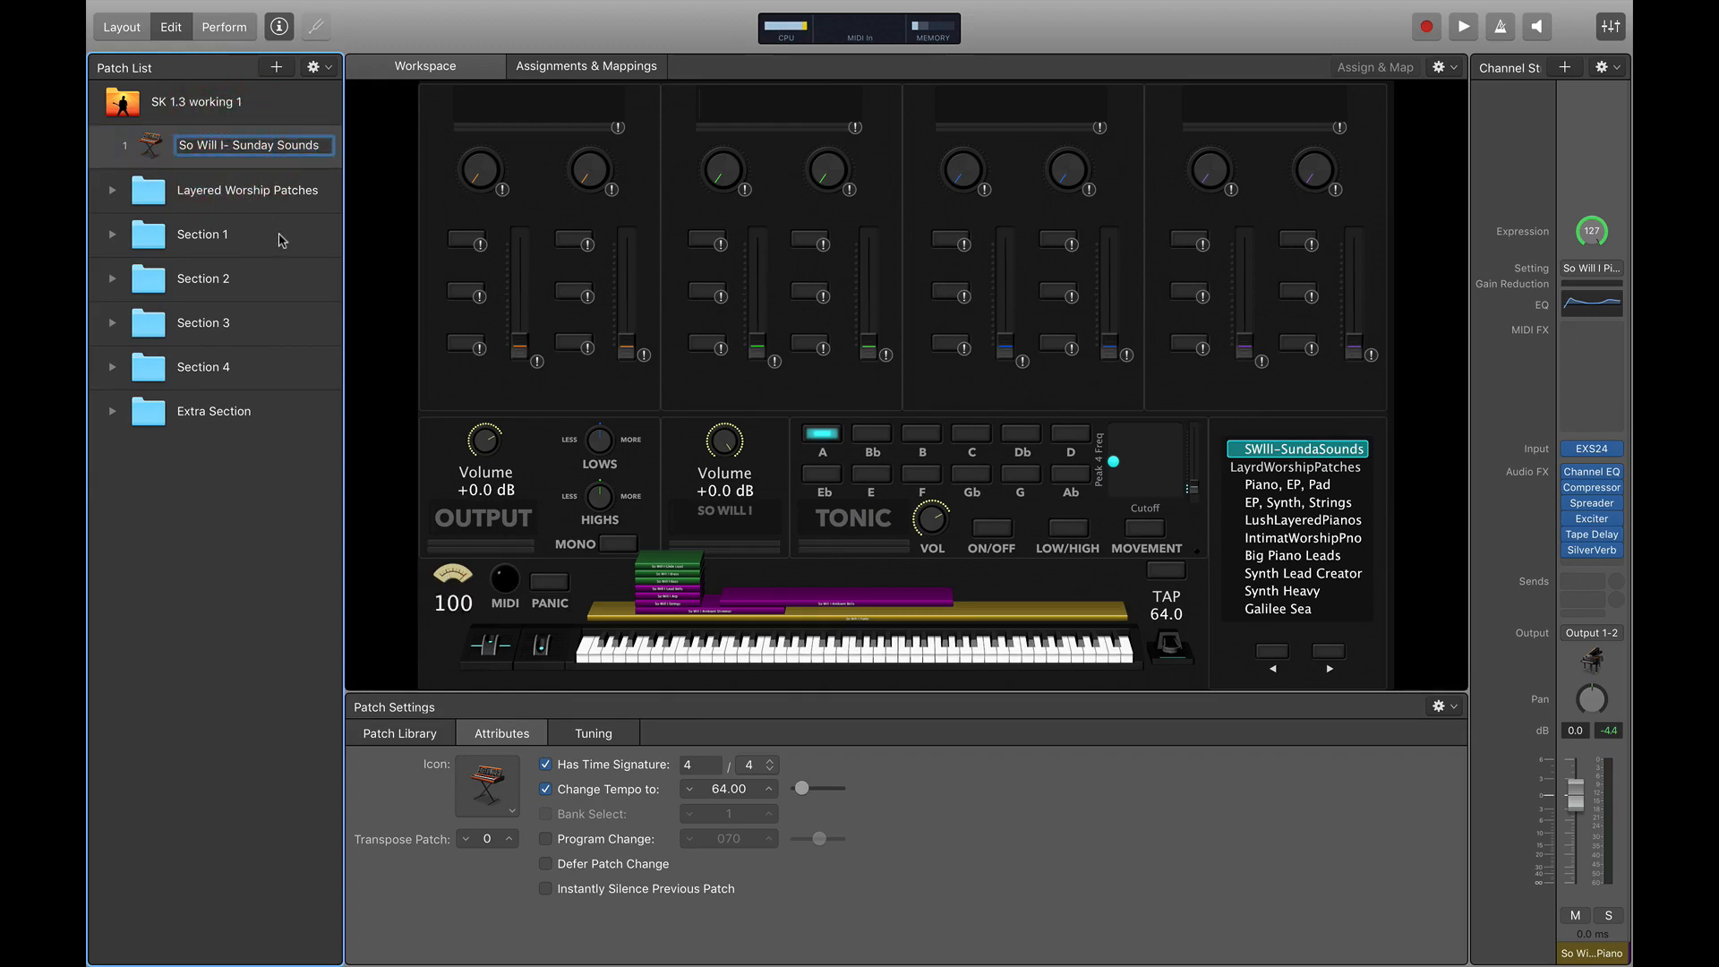
text(-)
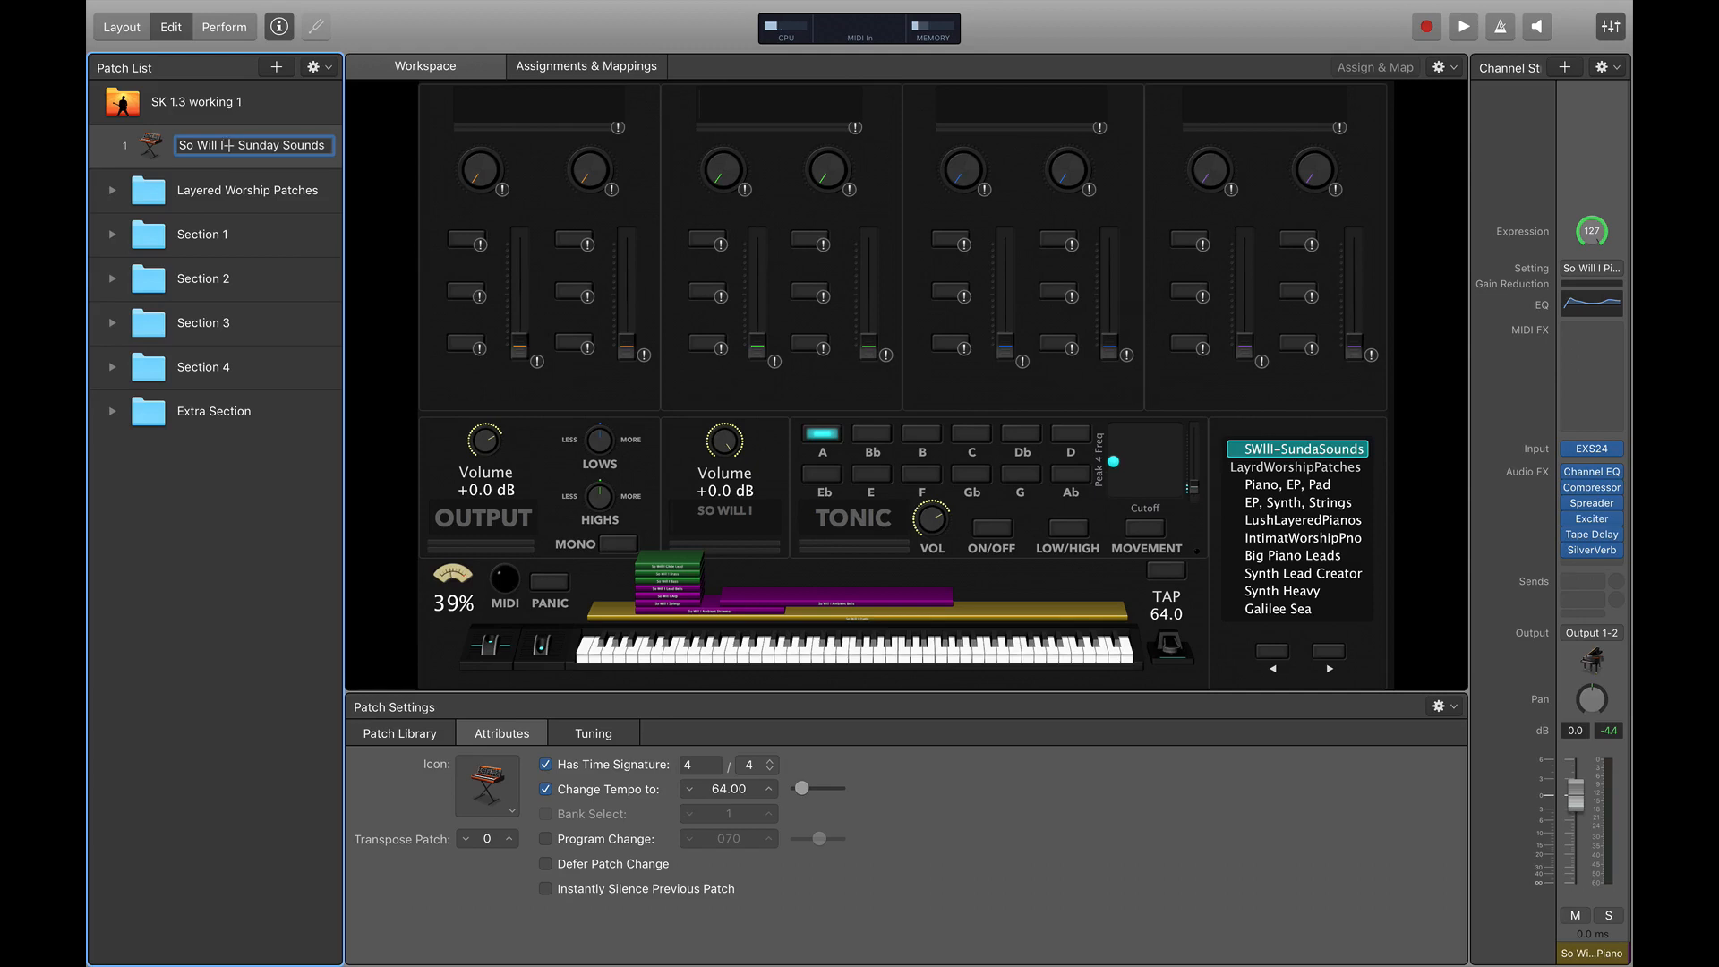
text( key of G-)
key(Return)
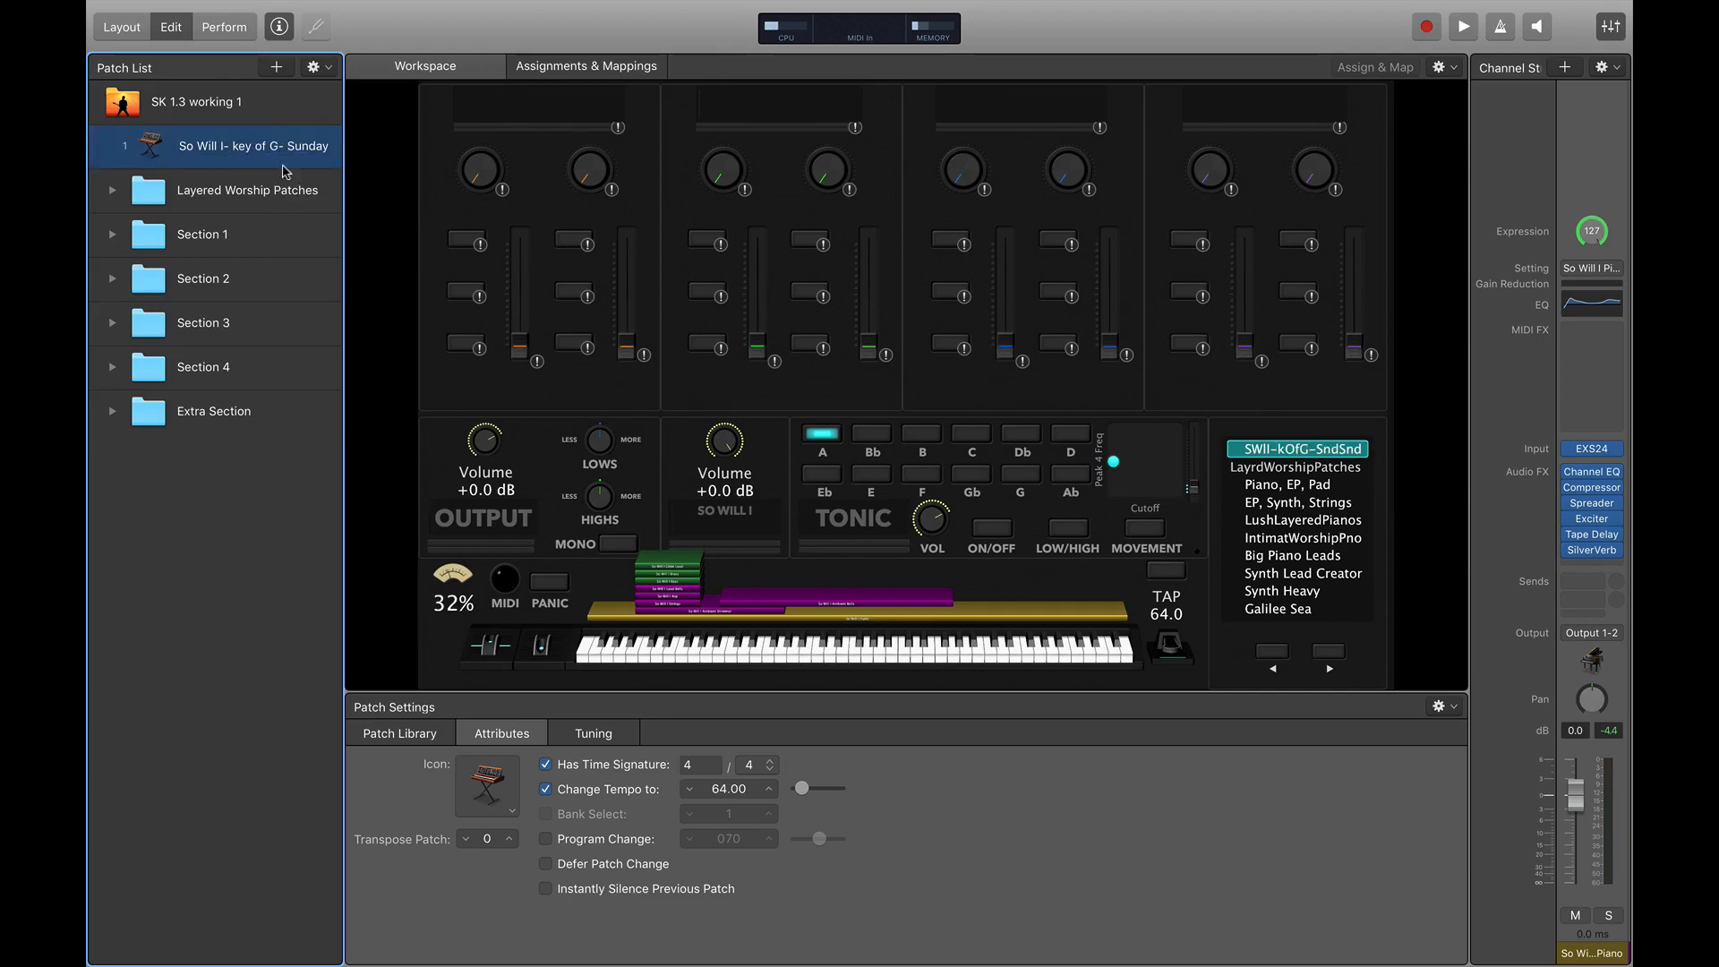
Step: Open the export dialog for the So Will I- key of G patch, cancel it, and reselect the patch
click(278, 106)
click(282, 157)
key(super+e)
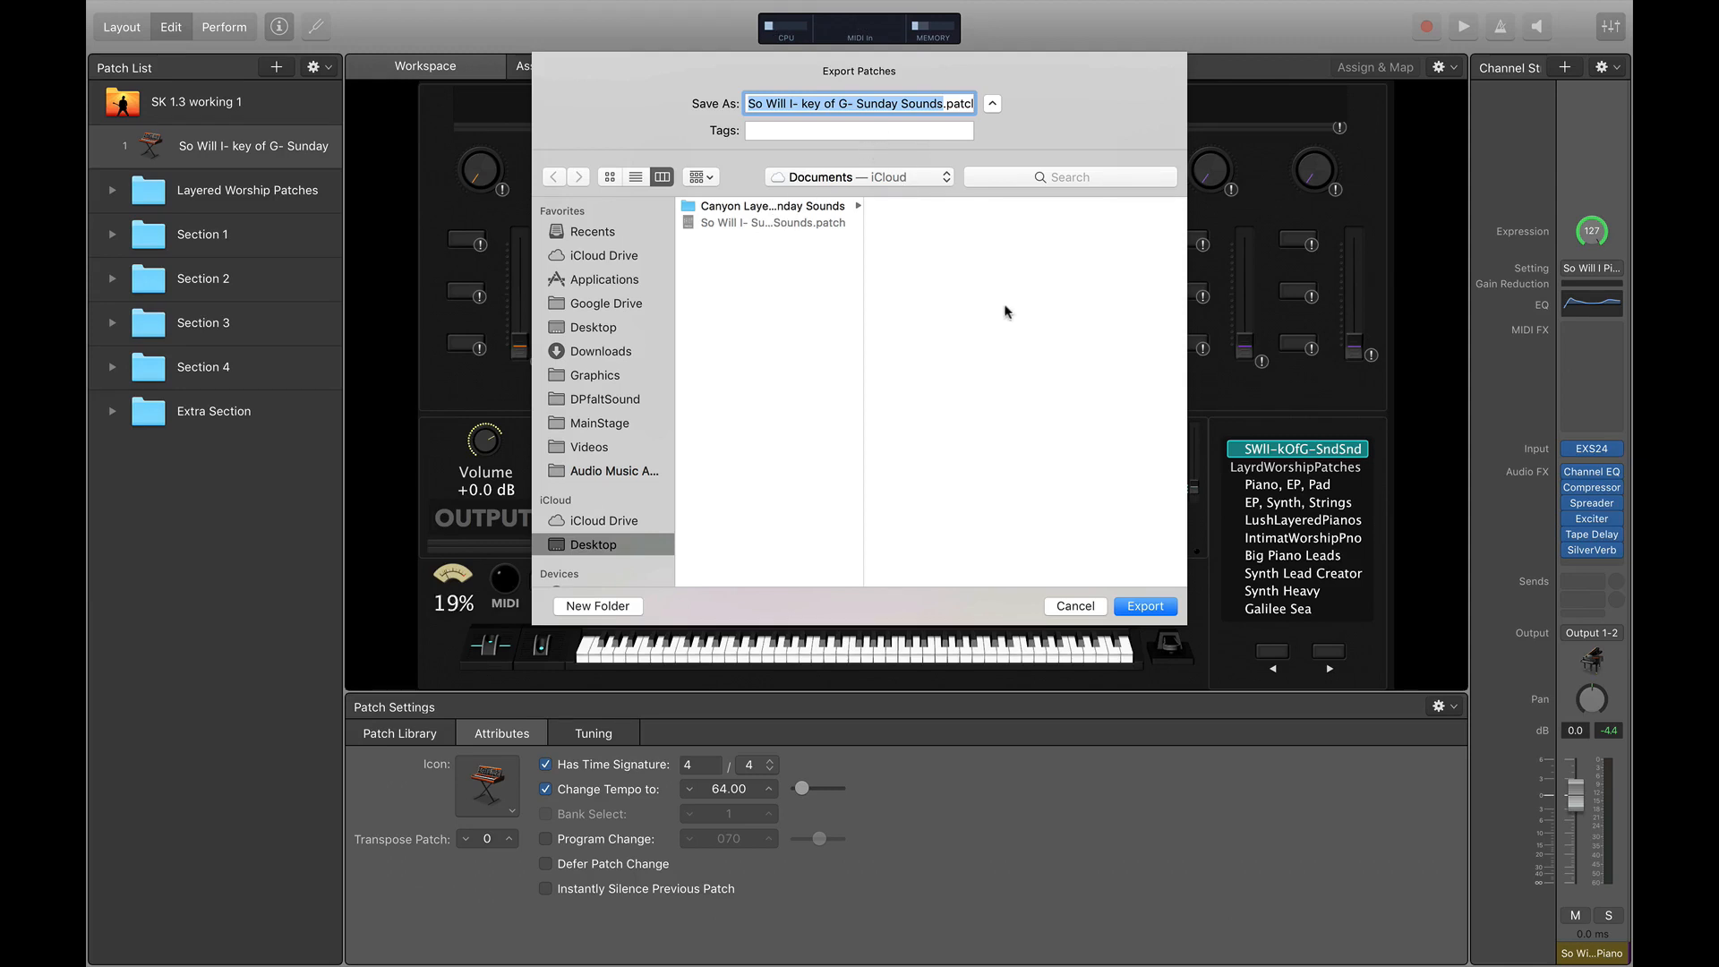
click(1077, 607)
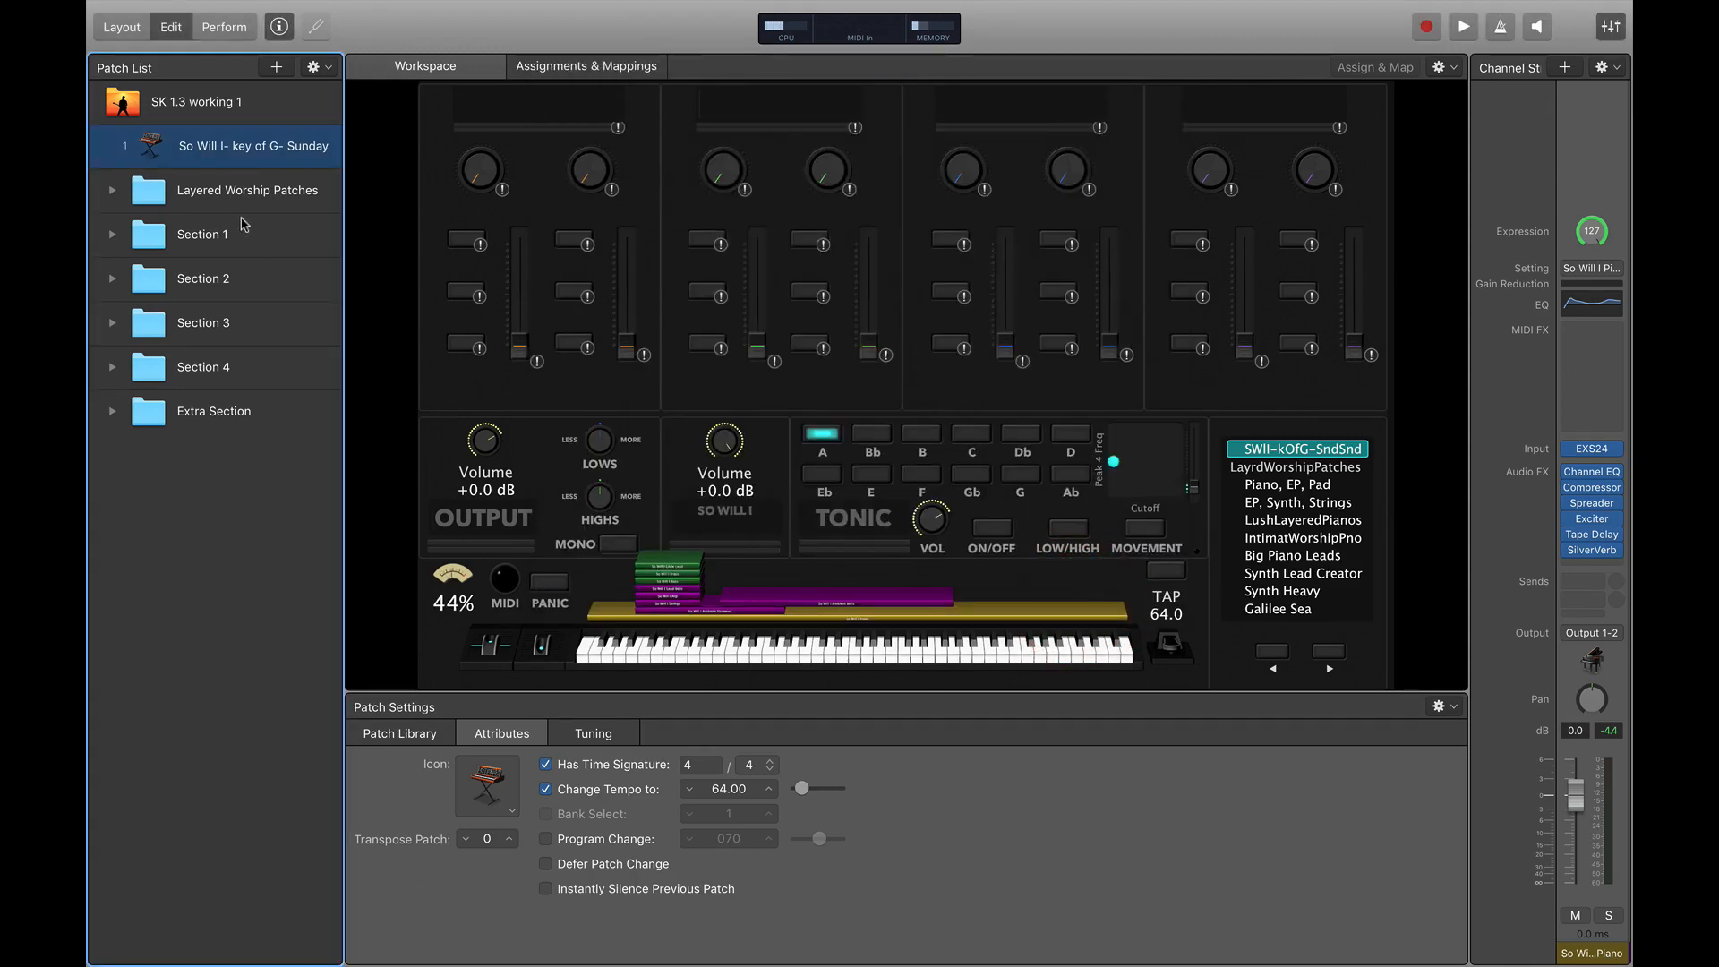
click(229, 190)
click(232, 145)
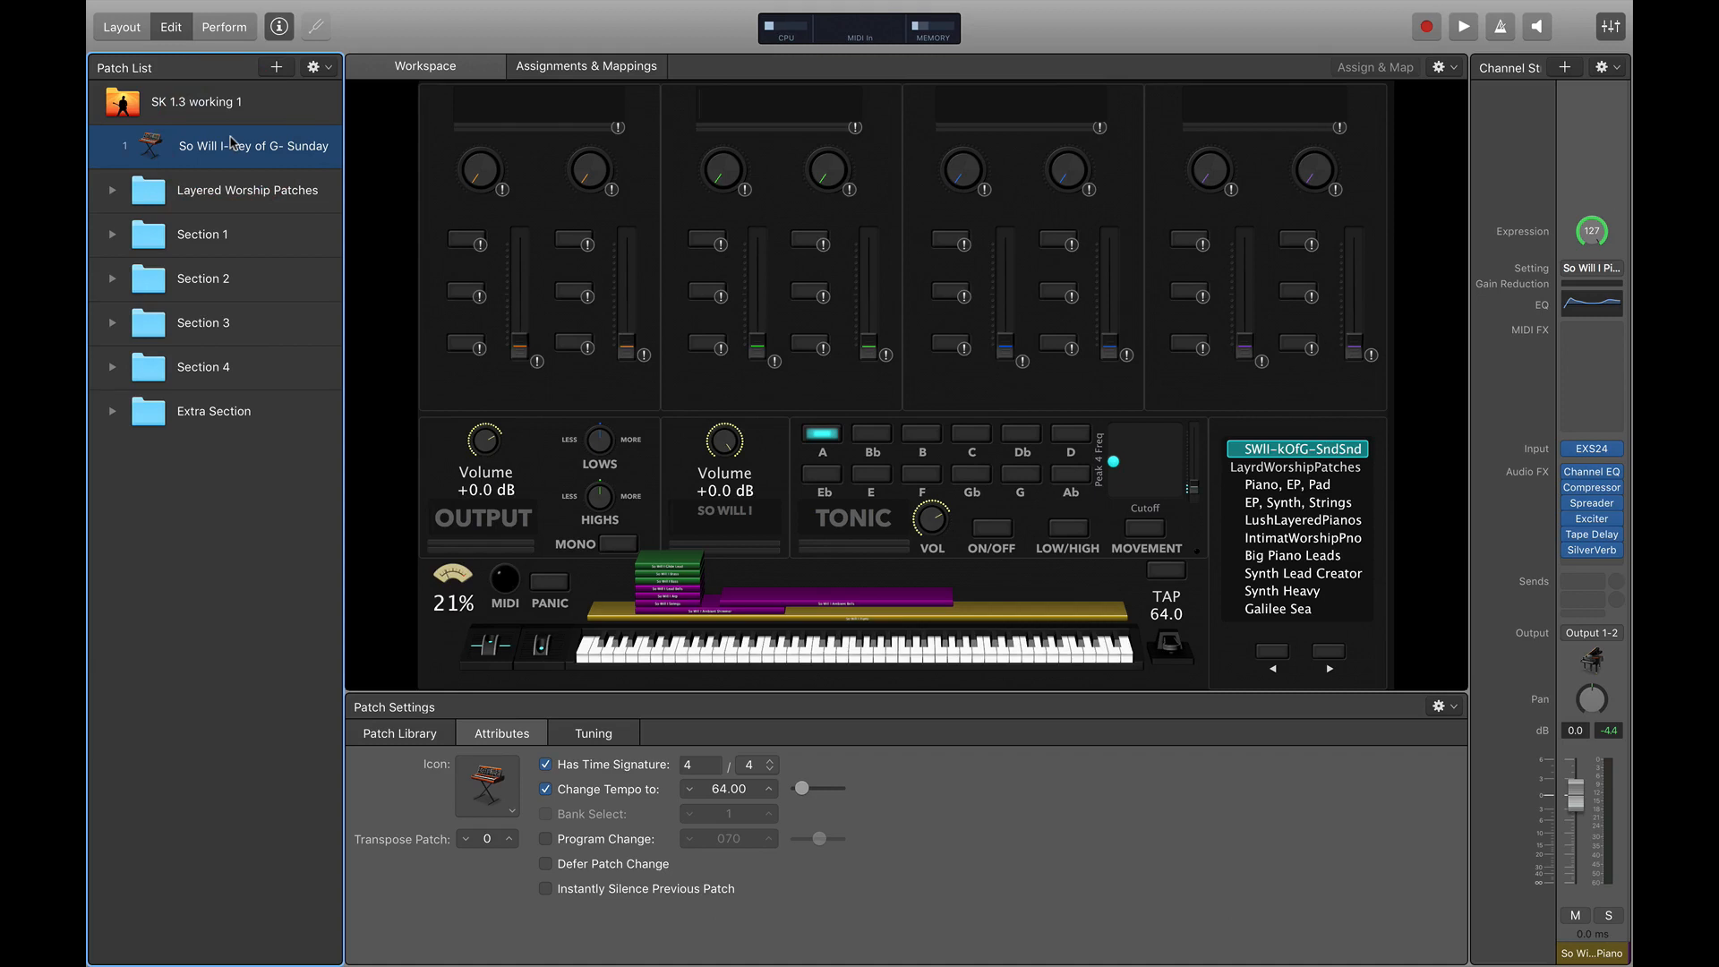